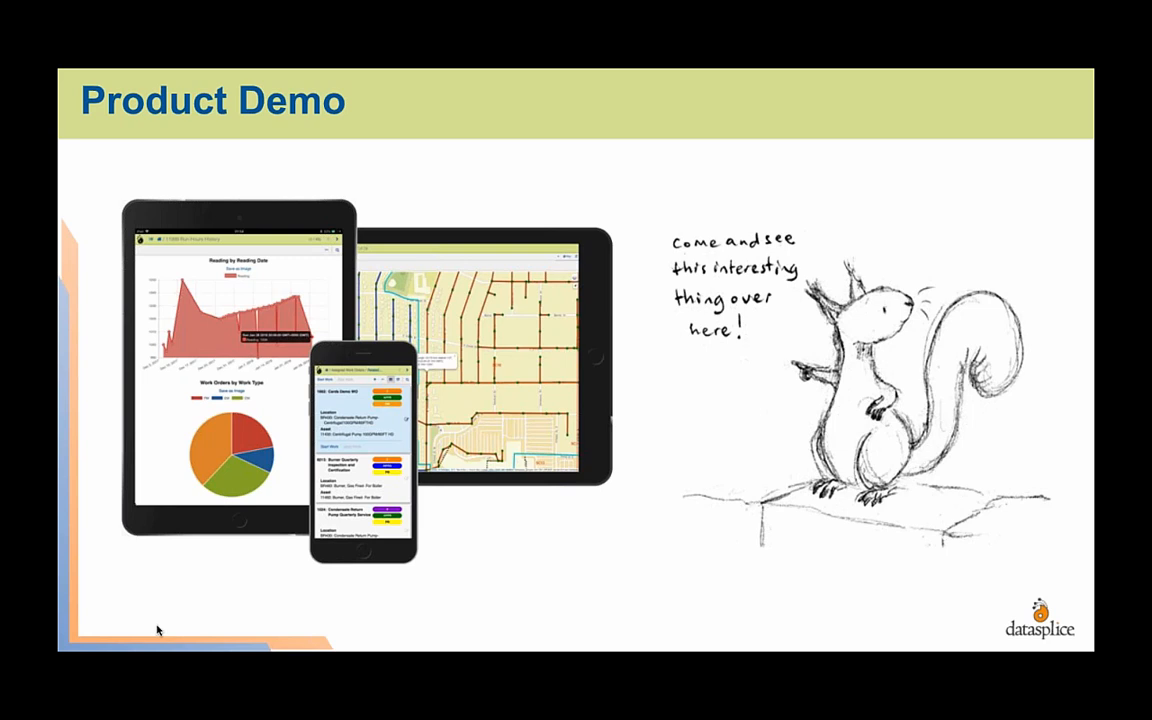
Step: Exit the PowerPoint slideshow to bring up the DataSplice Client login page in Chrome
{"action": "key", "text": "alt+Tab"}
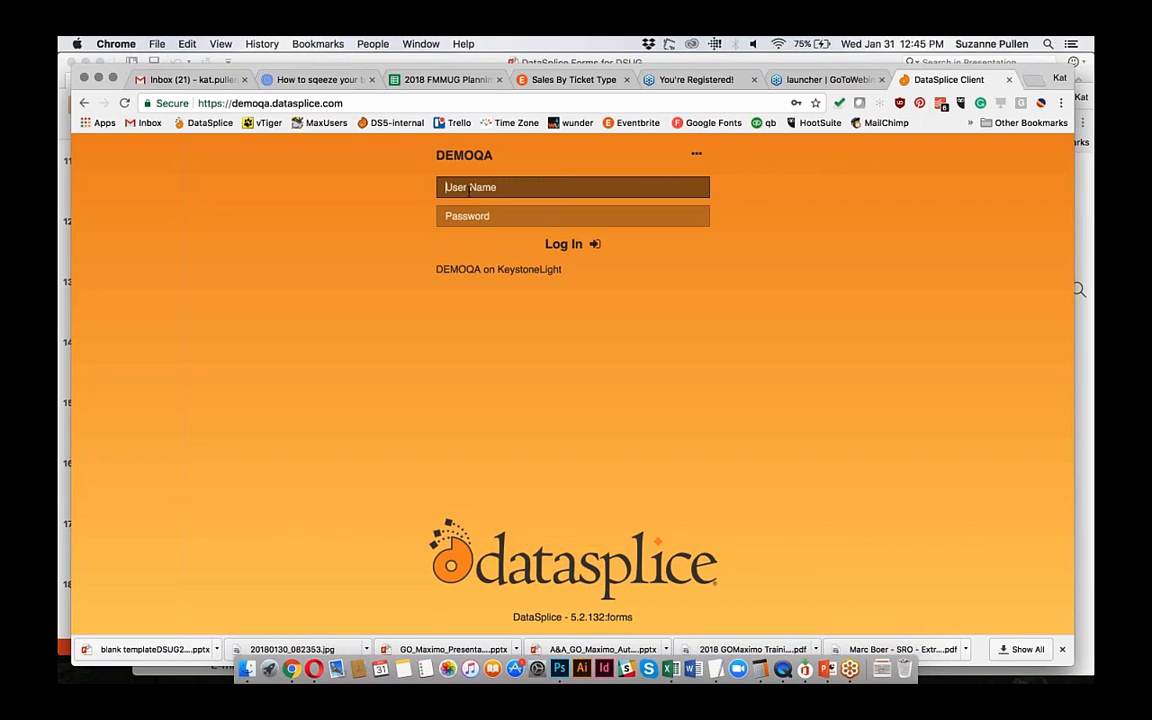
Step: Log in to the DEMOQA site with the user name and password
{"action": "type", "text": "k"}
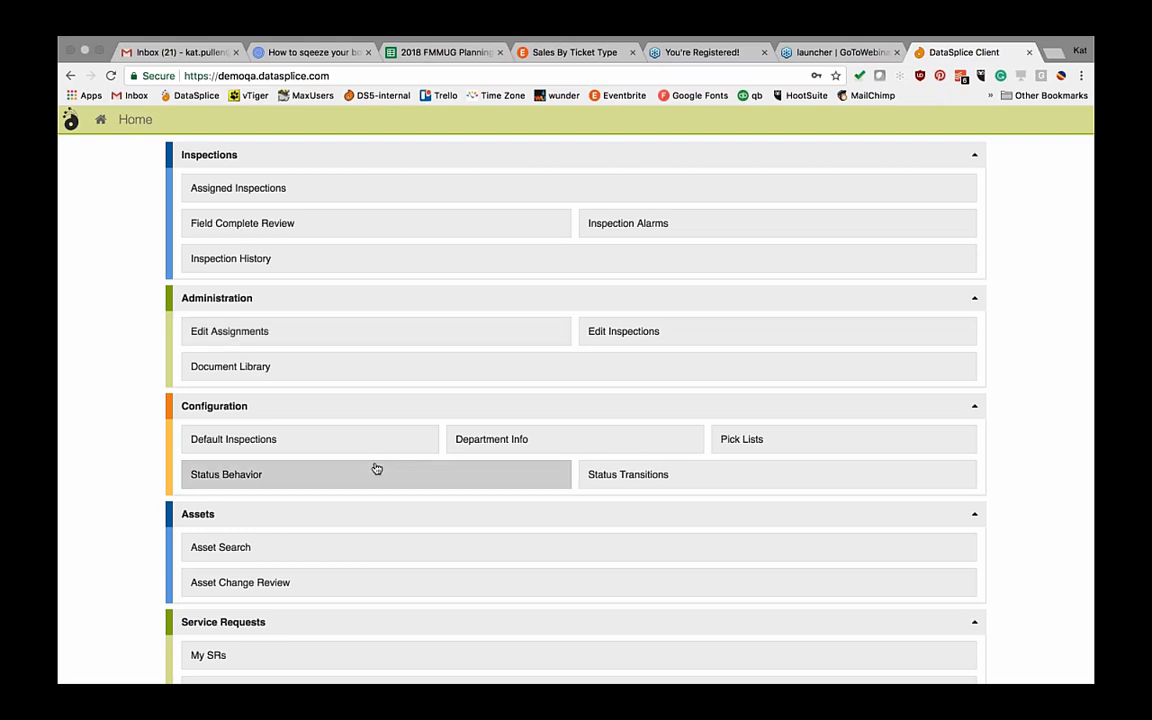
Step: Begin the JOBS SAFETY inspection from the Assigned Inspections list
{"action": "left_click", "coordinate": [268, 195]}
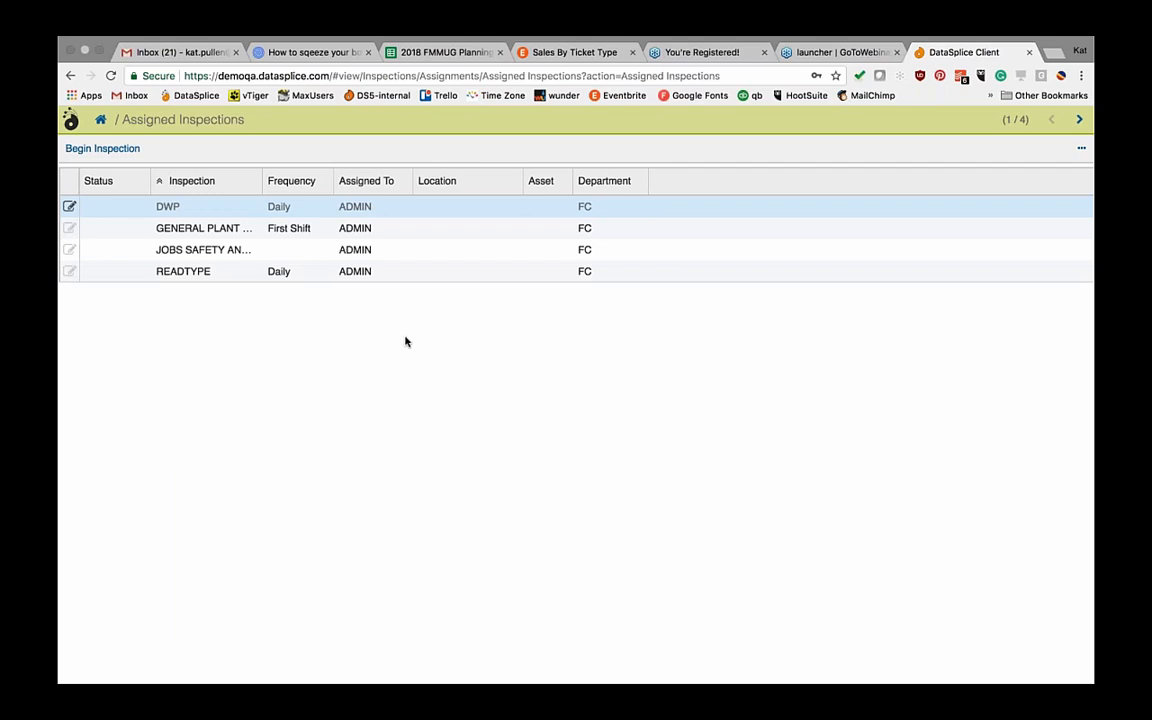
{"action": "left_click", "coordinate": [224, 251]}
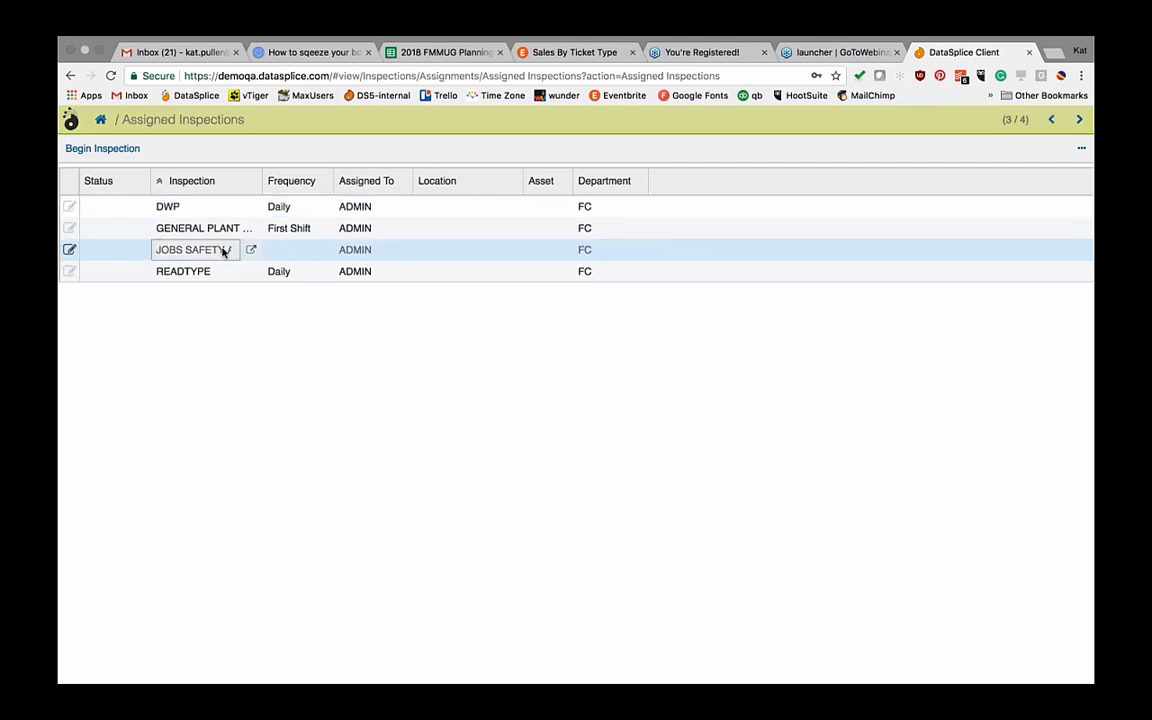
{"action": "left_click", "coordinate": [102, 150]}
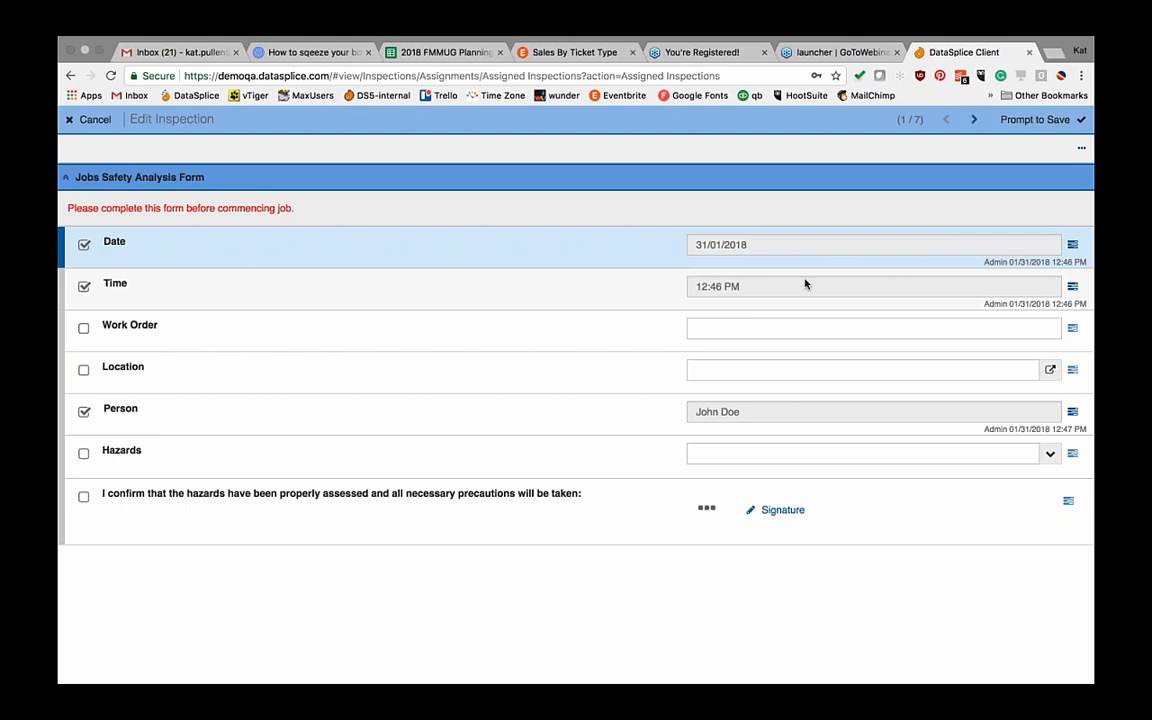
Step: Enter work order 1705 and set the location to LDA, Livermore Downtown Airport, under FC
{"action": "left_click", "coordinate": [757, 328]}
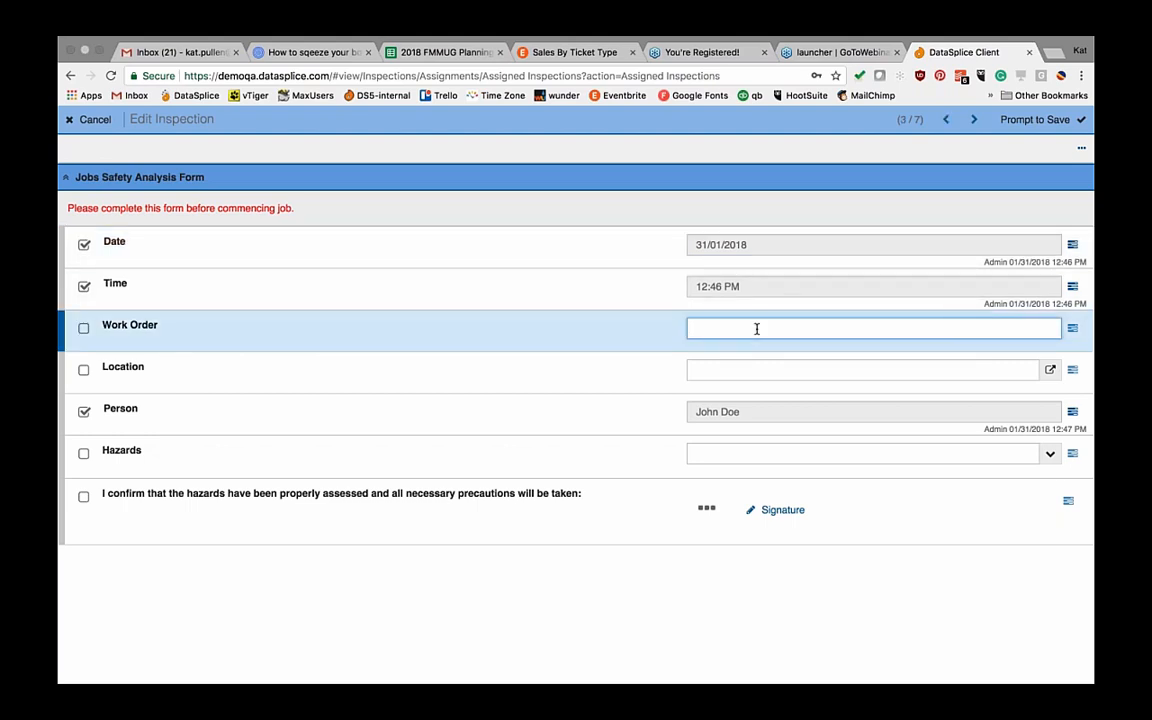
{"action": "type", "text": "1705"}
{"action": "key", "text": "Return"}
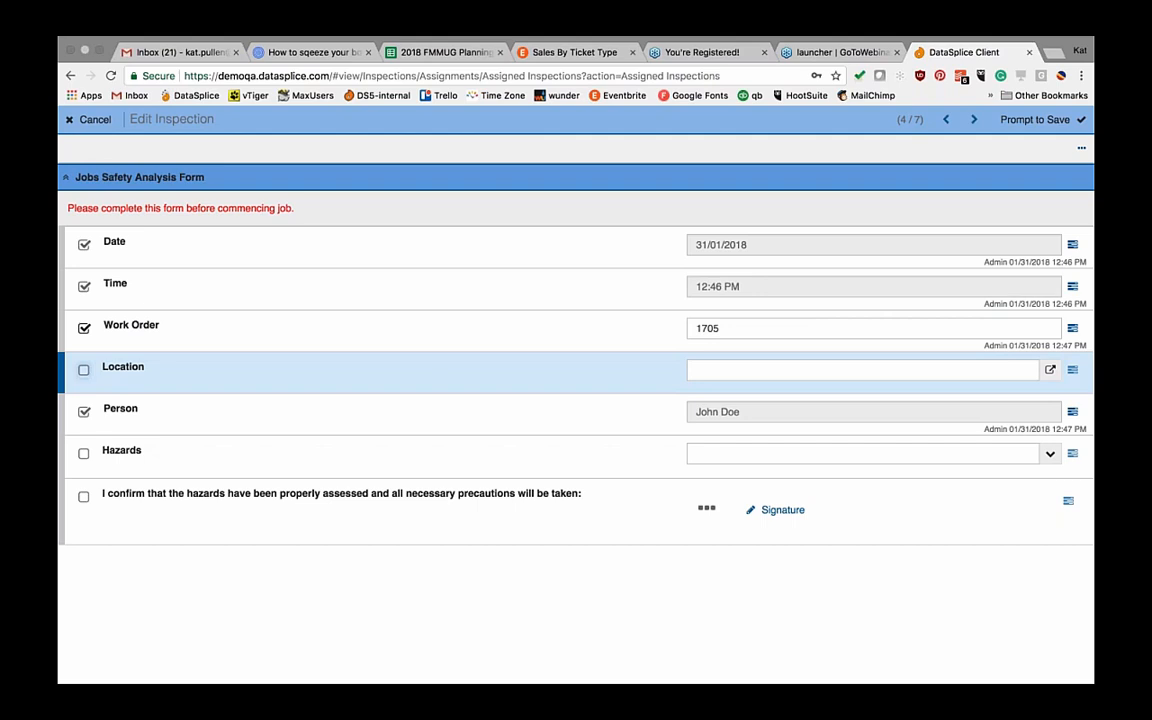
{"action": "left_click", "coordinate": [1050, 369]}
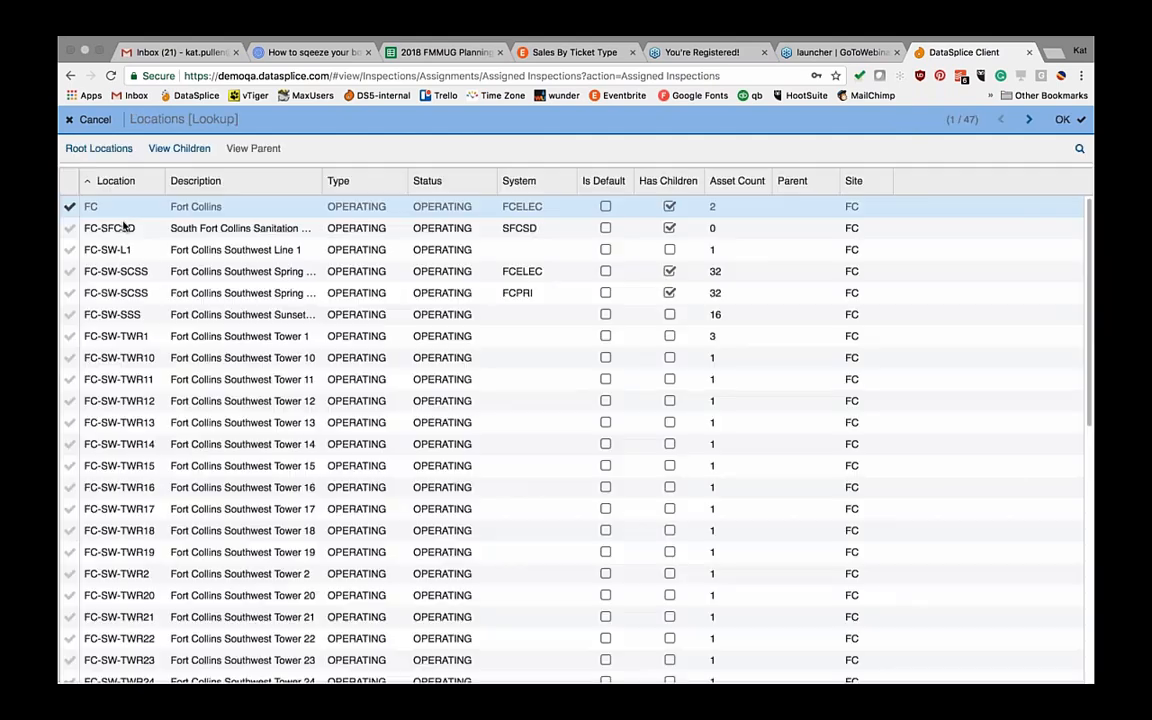
{"action": "left_click", "coordinate": [185, 149]}
{"action": "left_click", "coordinate": [104, 231]}
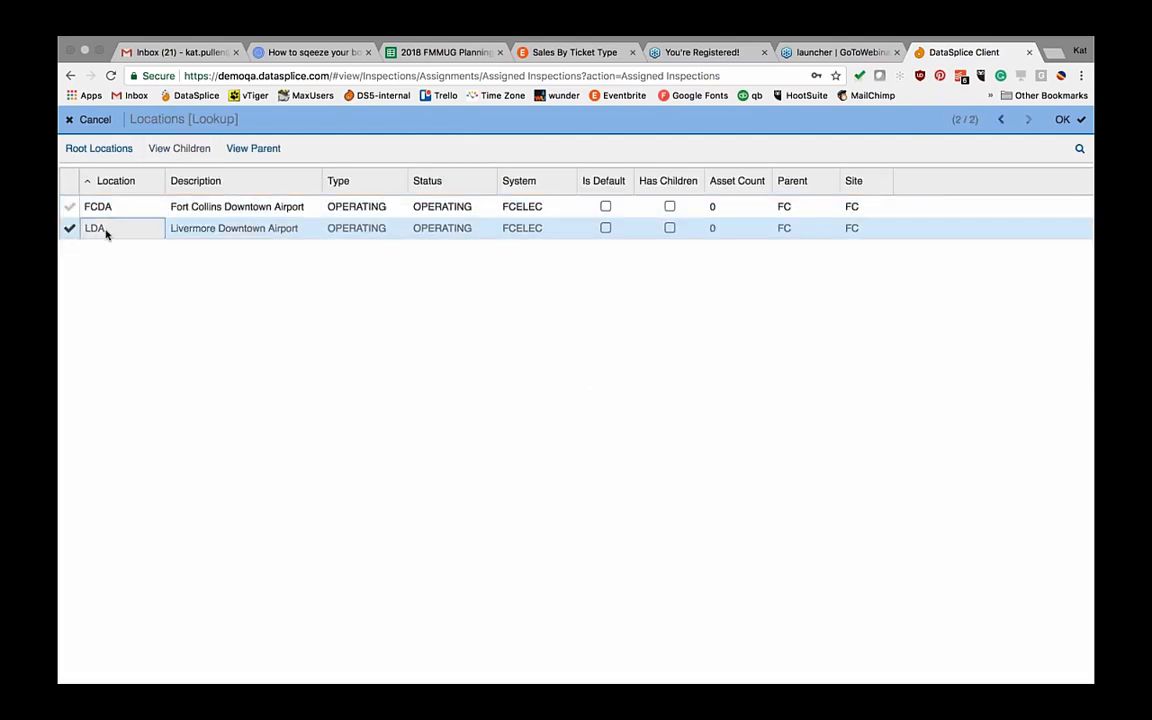
{"action": "left_click", "coordinate": [1056, 120]}
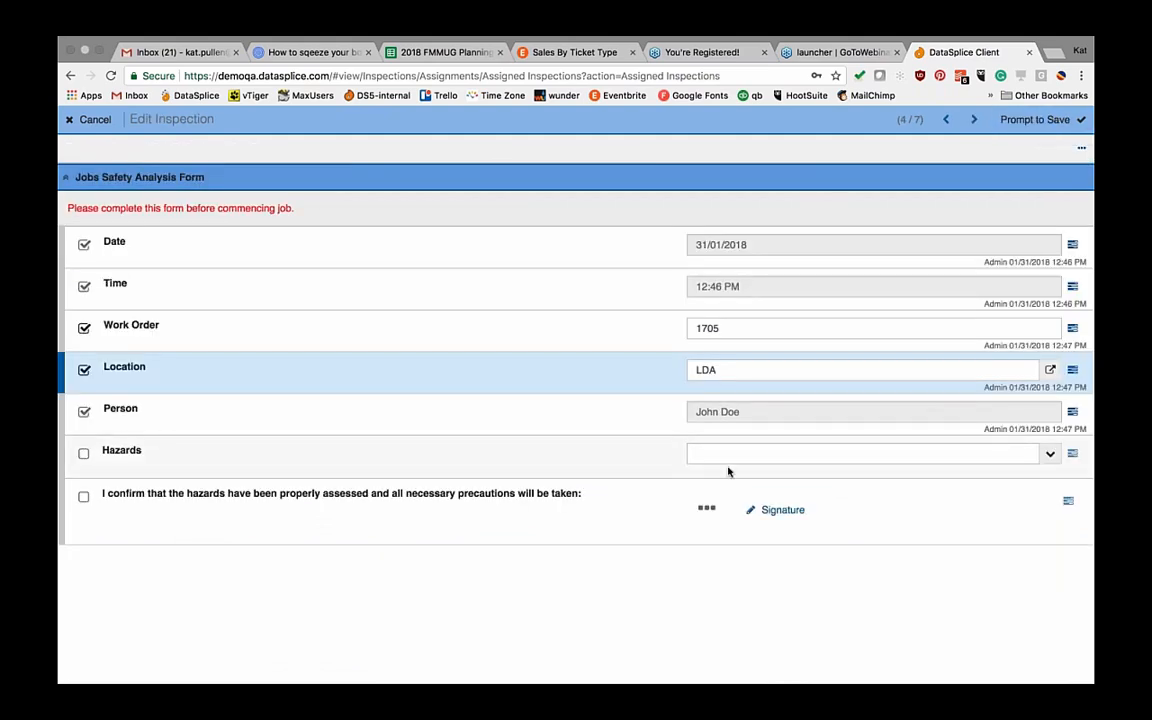
Step: Select Hearing and Machinery in the Hazards reading
{"action": "left_click", "coordinate": [1049, 453]}
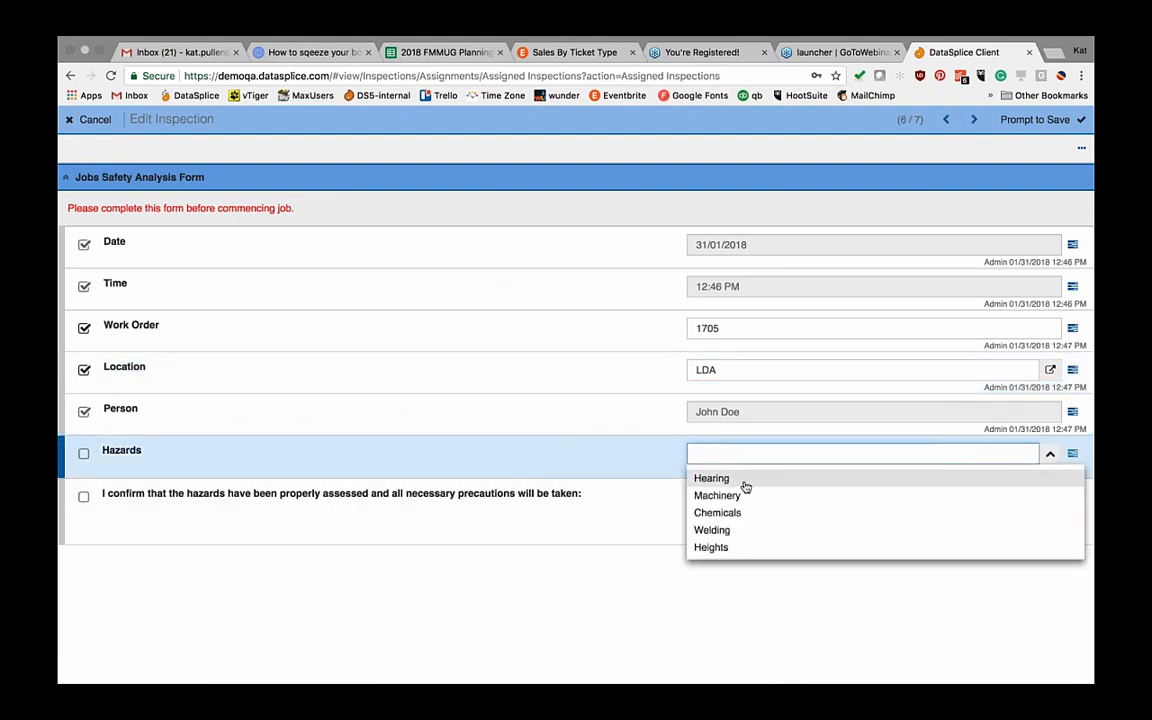
{"action": "left_click", "coordinate": [717, 479]}
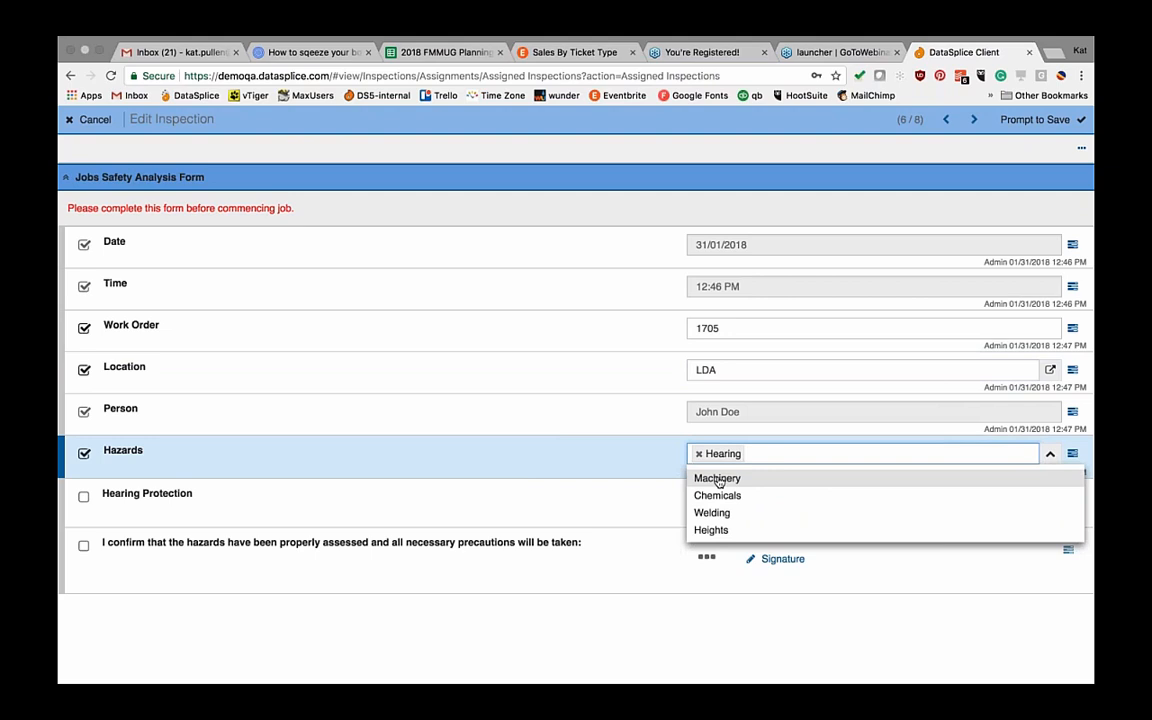
{"action": "left_click", "coordinate": [718, 479]}
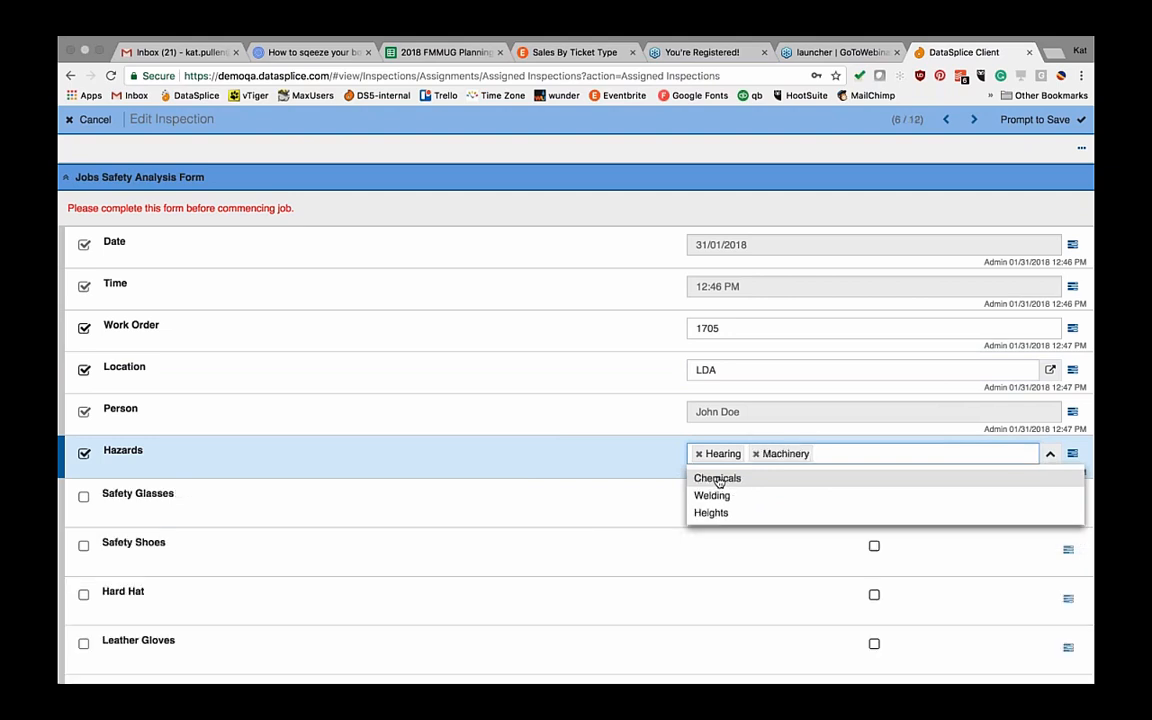
{"action": "left_click", "coordinate": [633, 457]}
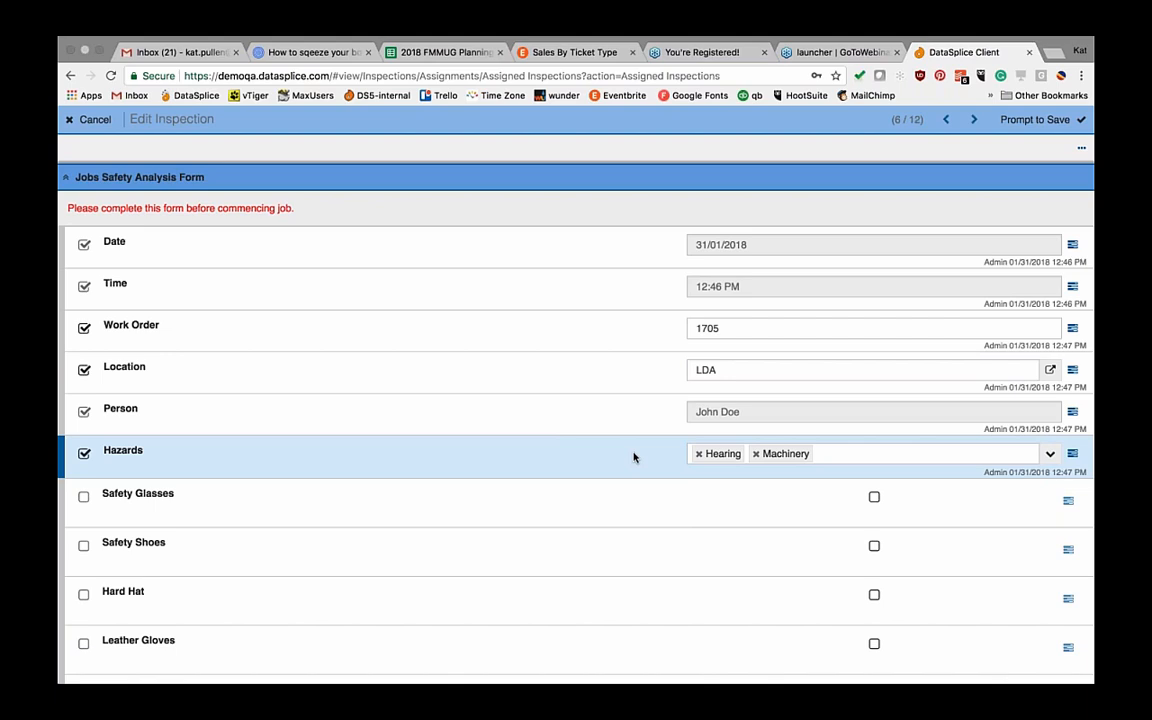
Step: Check Safety Glasses, Safety Shoes, Hard Hat and Hearing Protection
{"action": "left_click", "coordinate": [873, 498]}
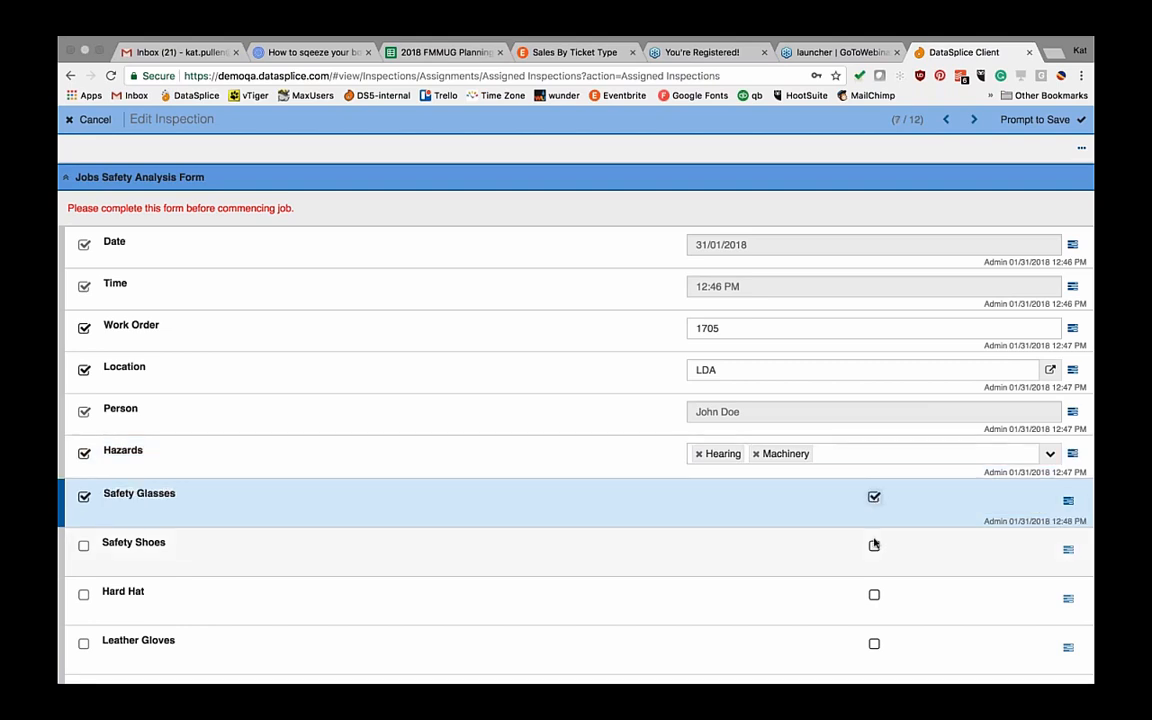
{"action": "left_click", "coordinate": [874, 544]}
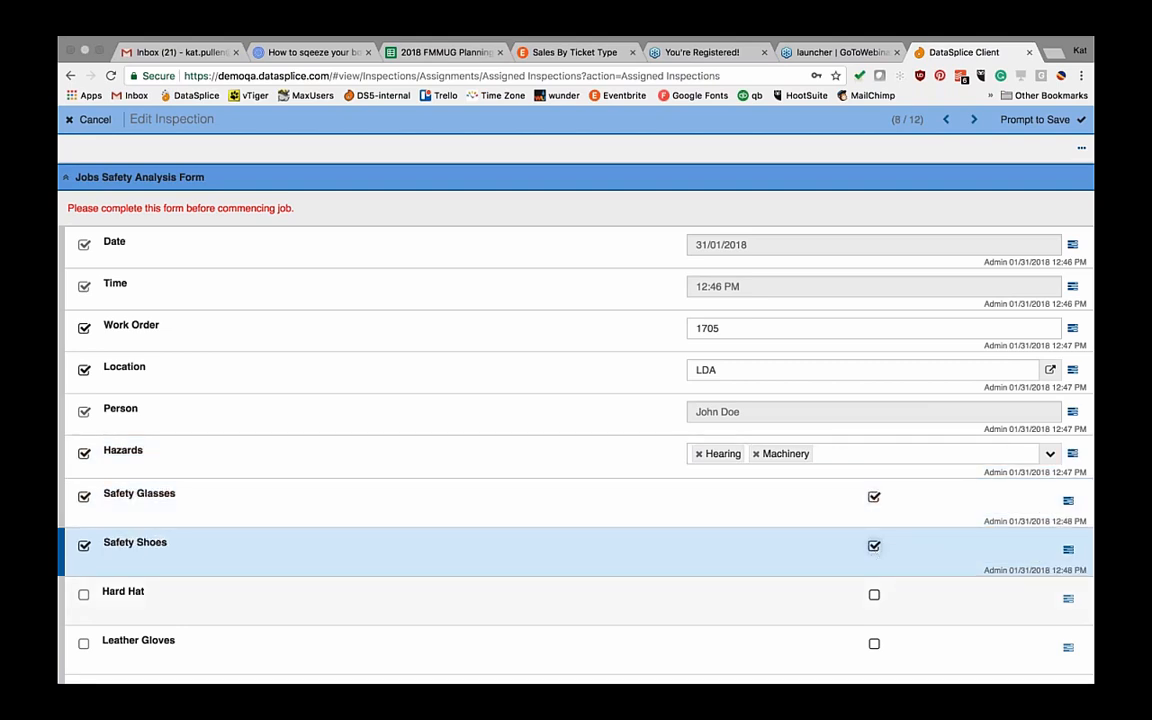
{"action": "left_click", "coordinate": [874, 595]}
{"action": "scroll", "coordinate": [866, 620], "scroll_direction": "down", "scroll_amount": 2}
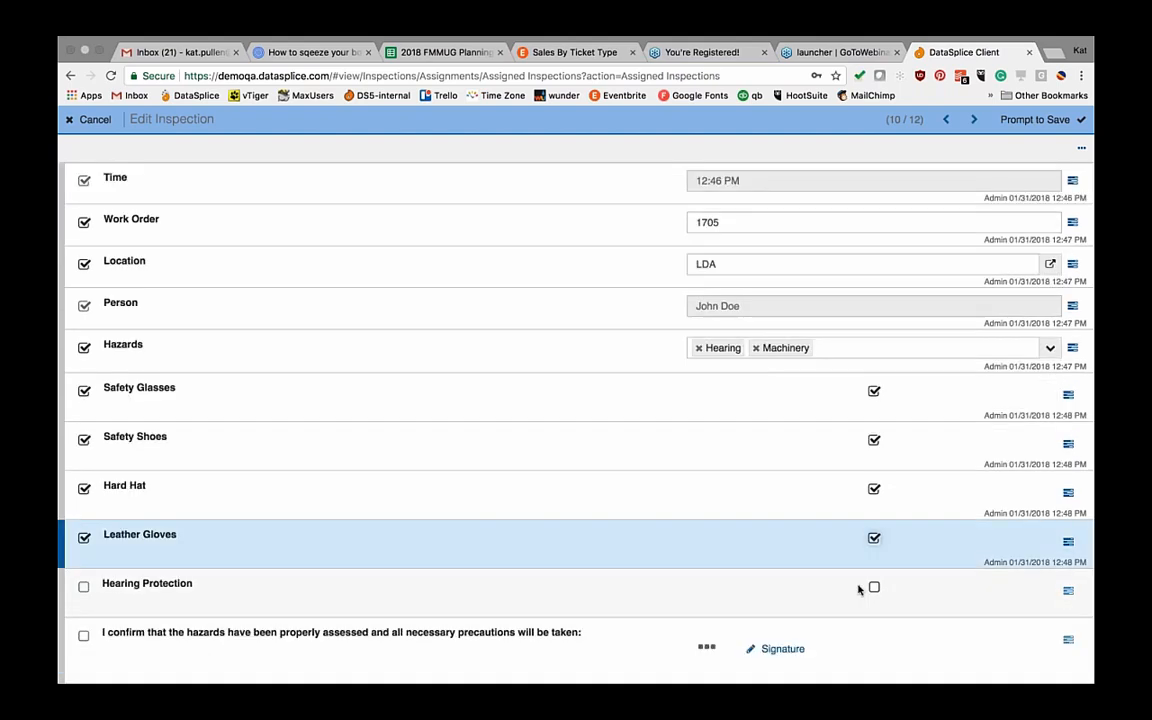
{"action": "left_click", "coordinate": [873, 588]}
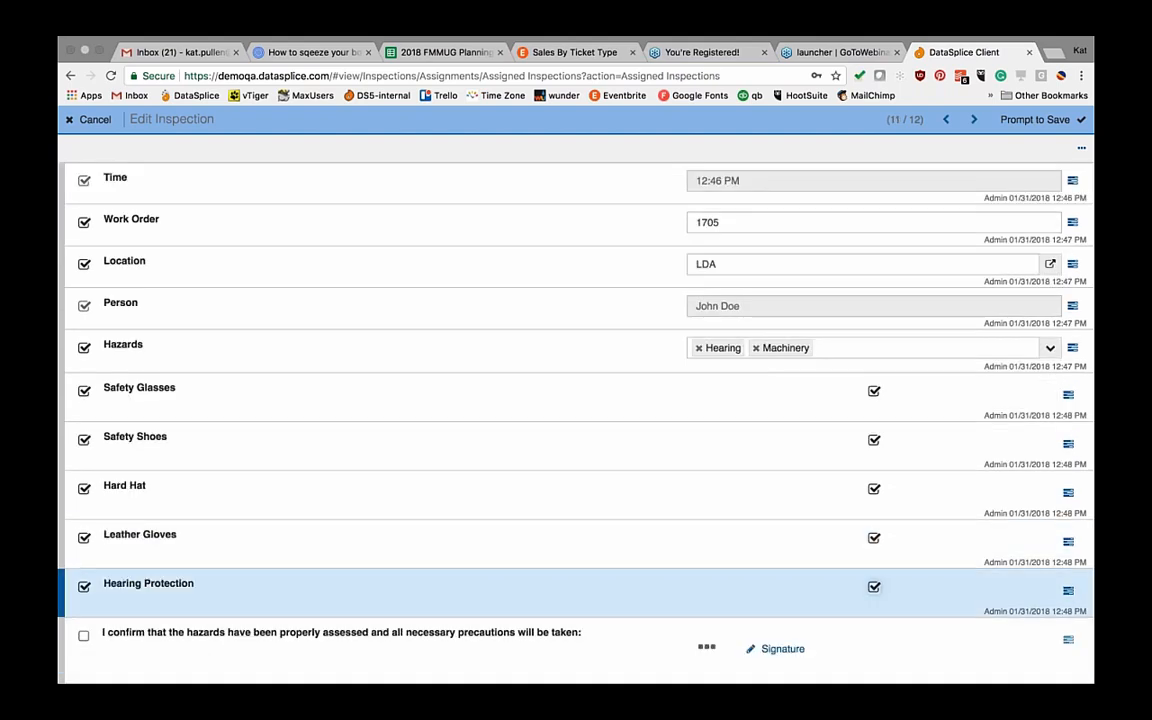
Step: Draw and accept a signature for the hazard confirmation
{"action": "left_click", "coordinate": [776, 648]}
{"action": "left_click", "coordinate": [440, 282]}
{"action": "left_click_drag", "start_coordinate": [372, 270], "coordinate": [655, 272]}
{"action": "left_click", "coordinate": [760, 144]}
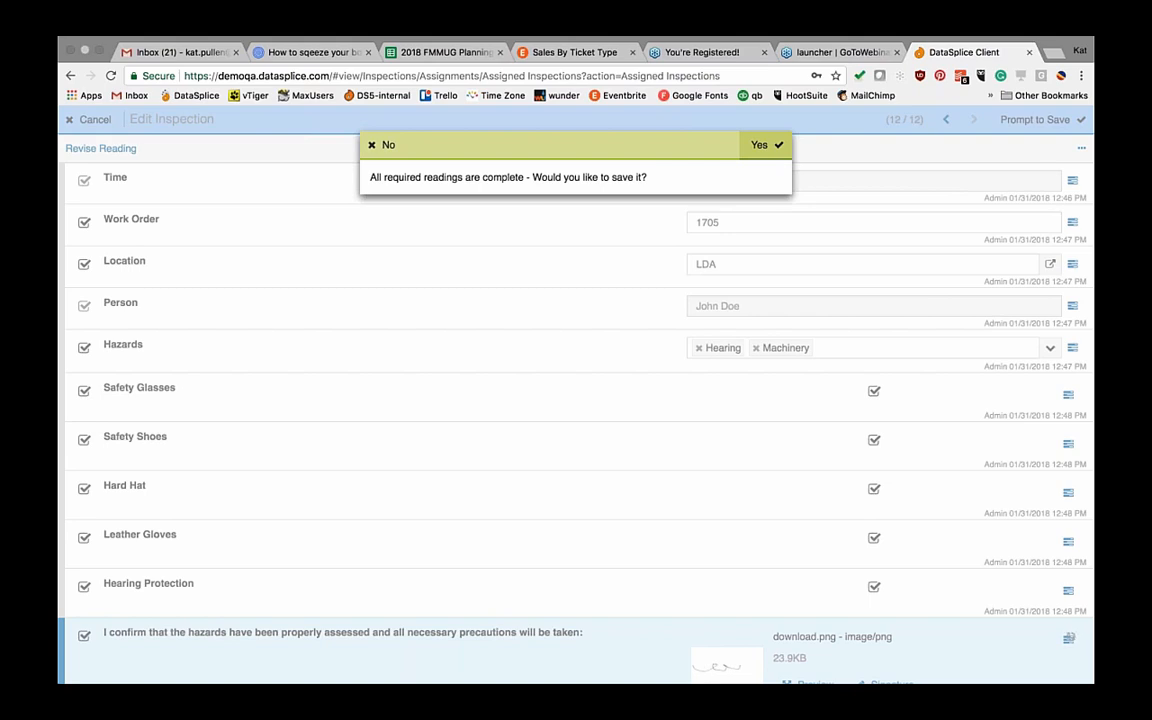
Step: Save the inspection with Yes, then return Home and open Assigned Work Orders
{"action": "key", "text": "Return"}
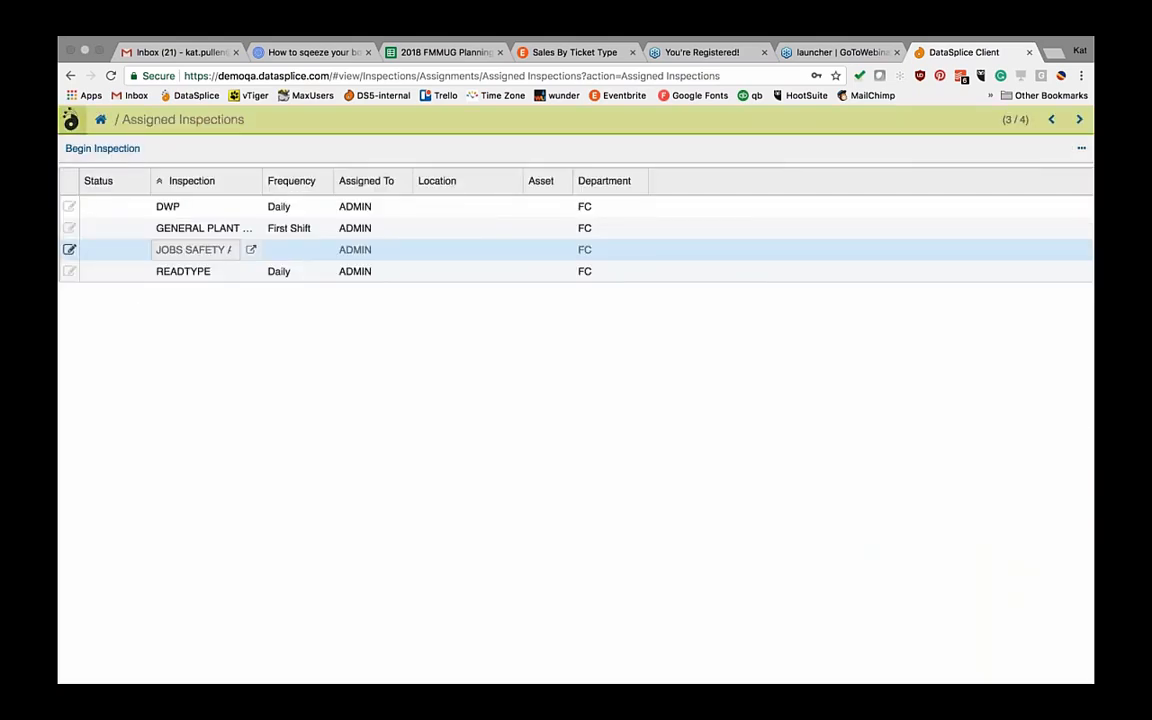
{"action": "left_click", "coordinate": [101, 119]}
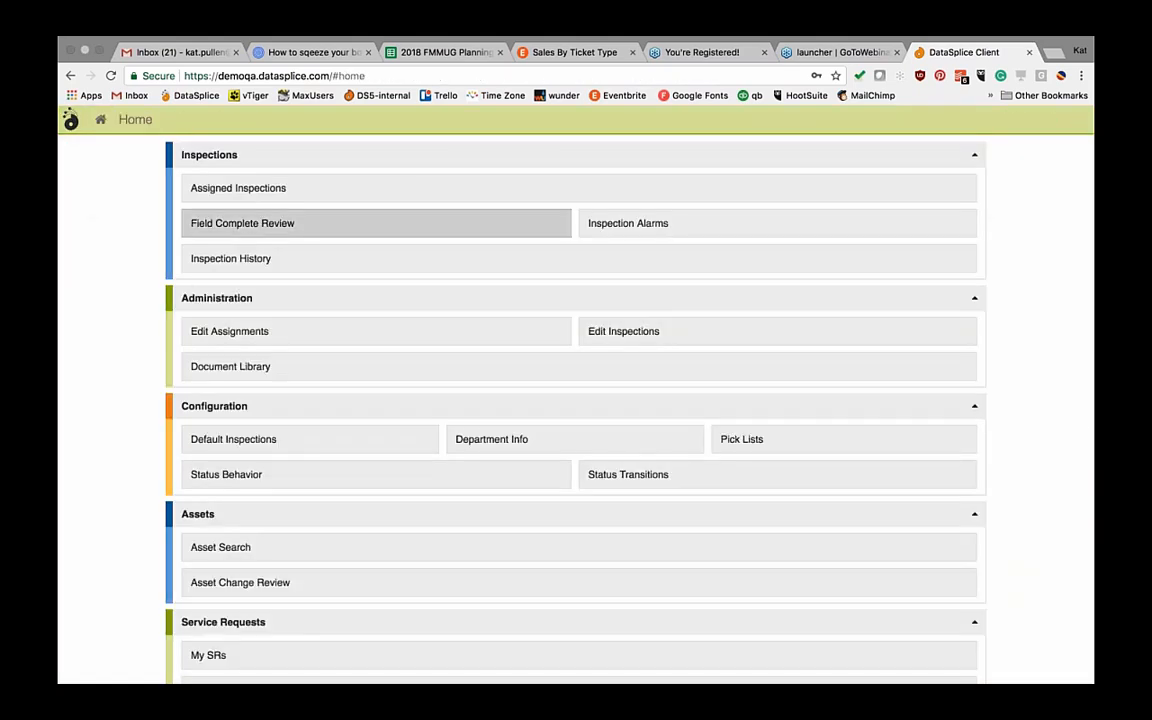
{"action": "scroll", "coordinate": [376, 331], "scroll_direction": "down", "scroll_amount": 3}
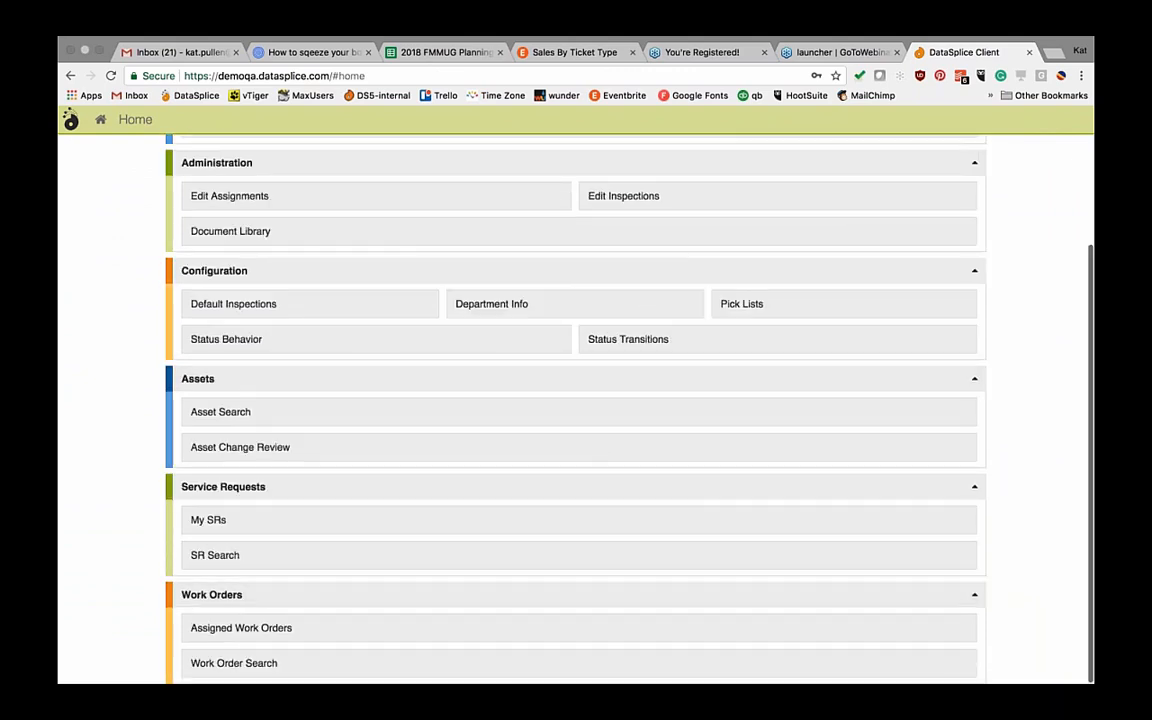
{"action": "left_click", "coordinate": [241, 627]}
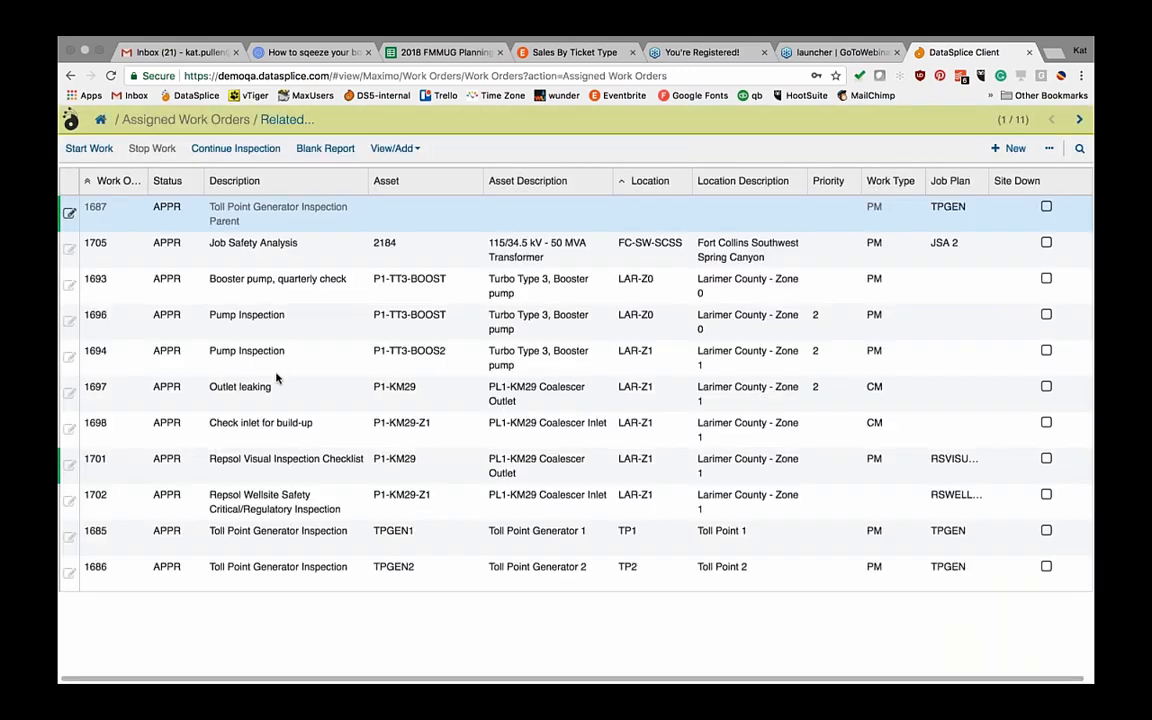
Step: Begin the inspection for work order 1705, Job Safety Analysis
{"action": "left_click", "coordinate": [264, 256]}
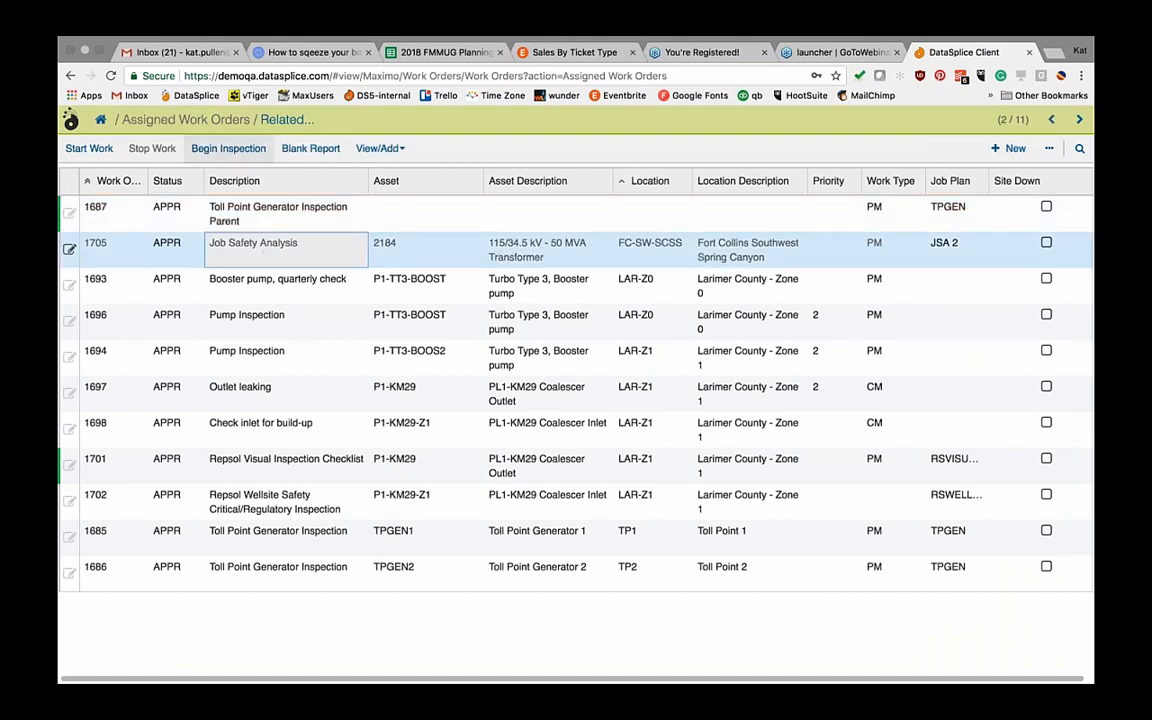
{"action": "left_click", "coordinate": [229, 149]}
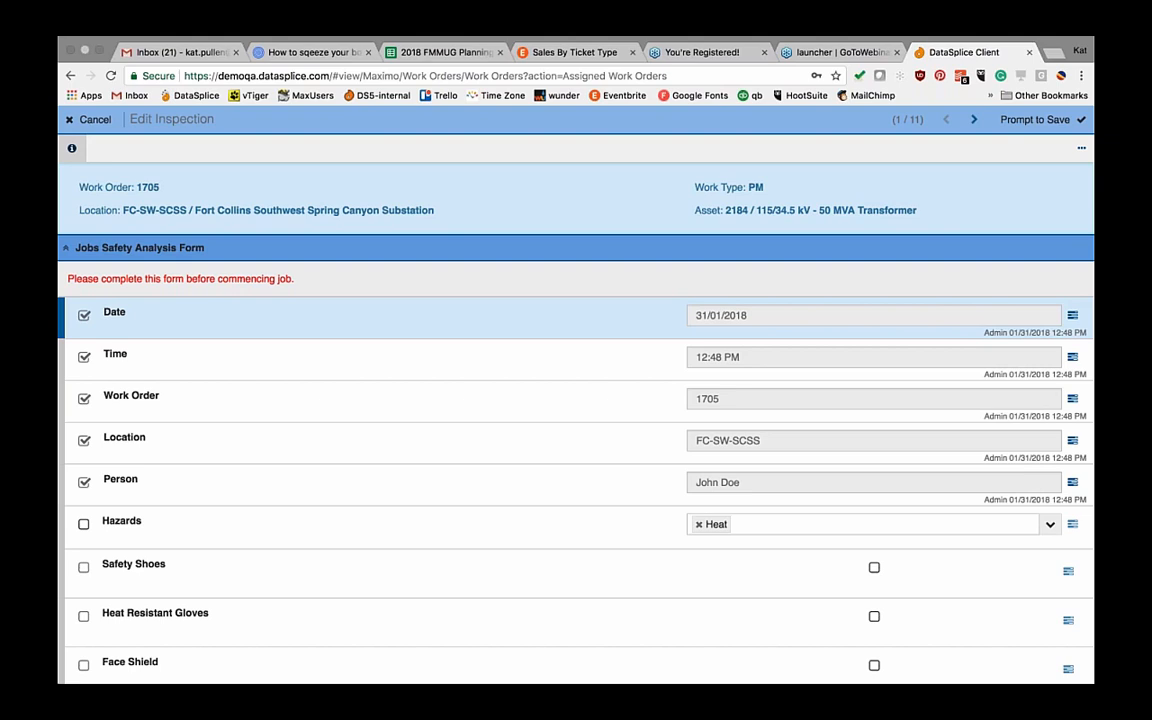
Step: Pick Hearing from the Hazards dropdown so it joins Heat
{"action": "left_click", "coordinate": [1050, 526]}
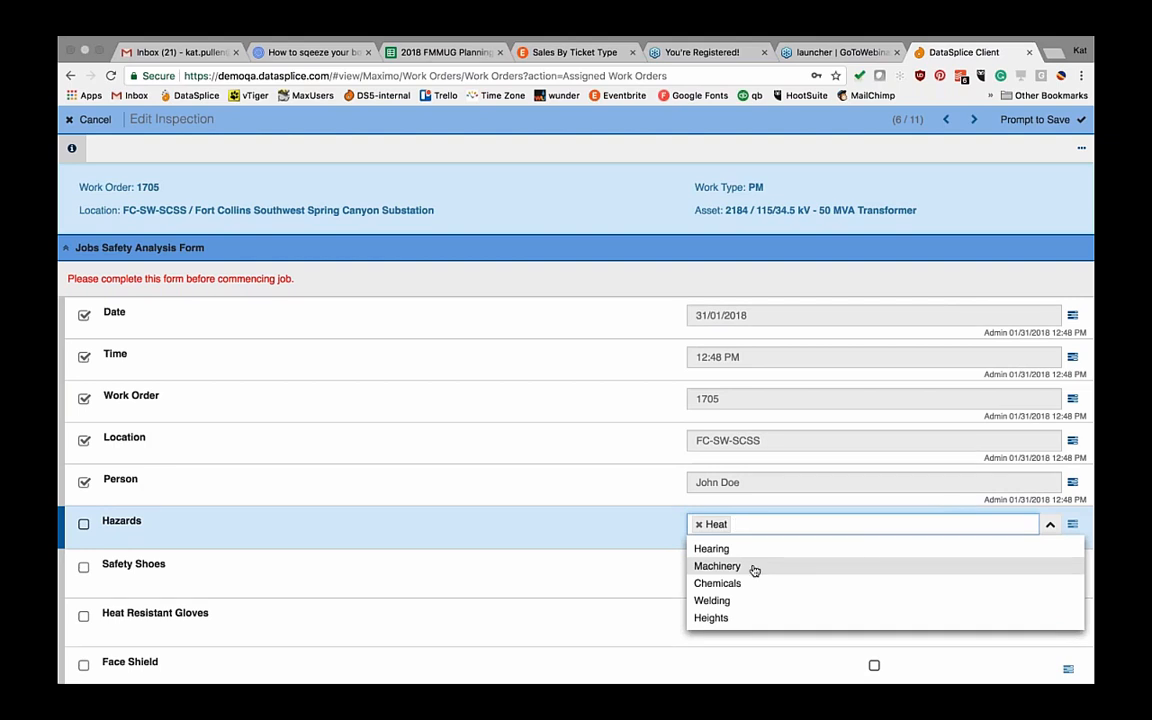
{"action": "left_click", "coordinate": [716, 550]}
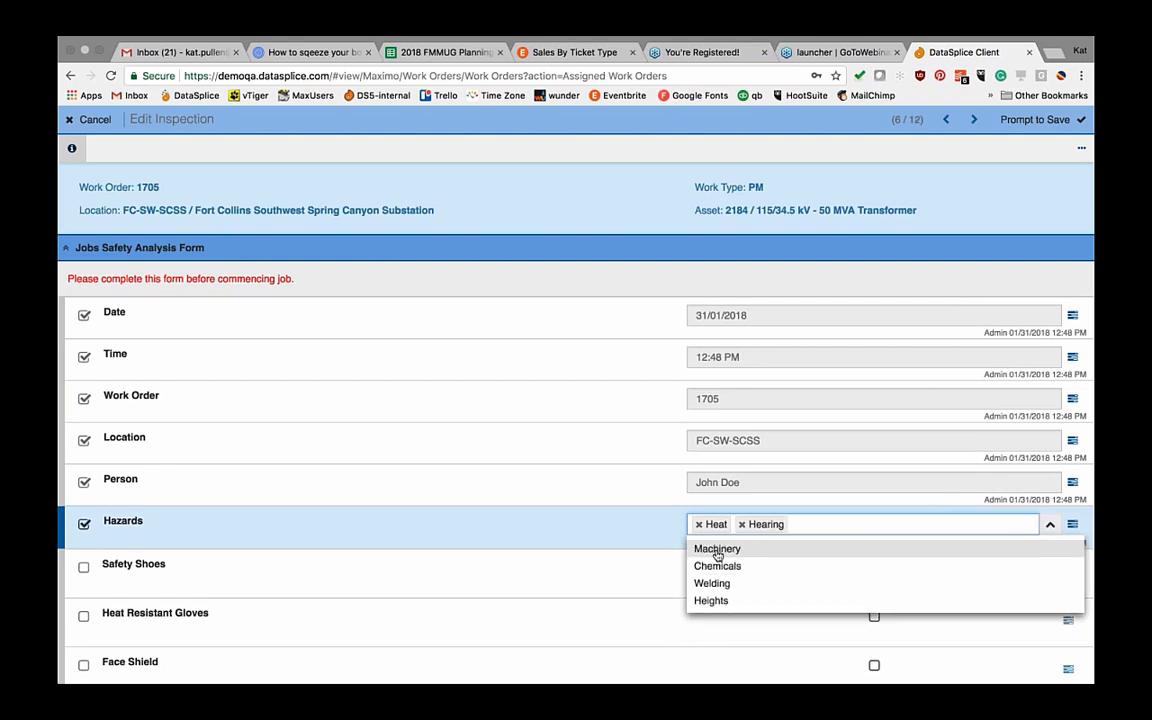
{"action": "left_click", "coordinate": [618, 528]}
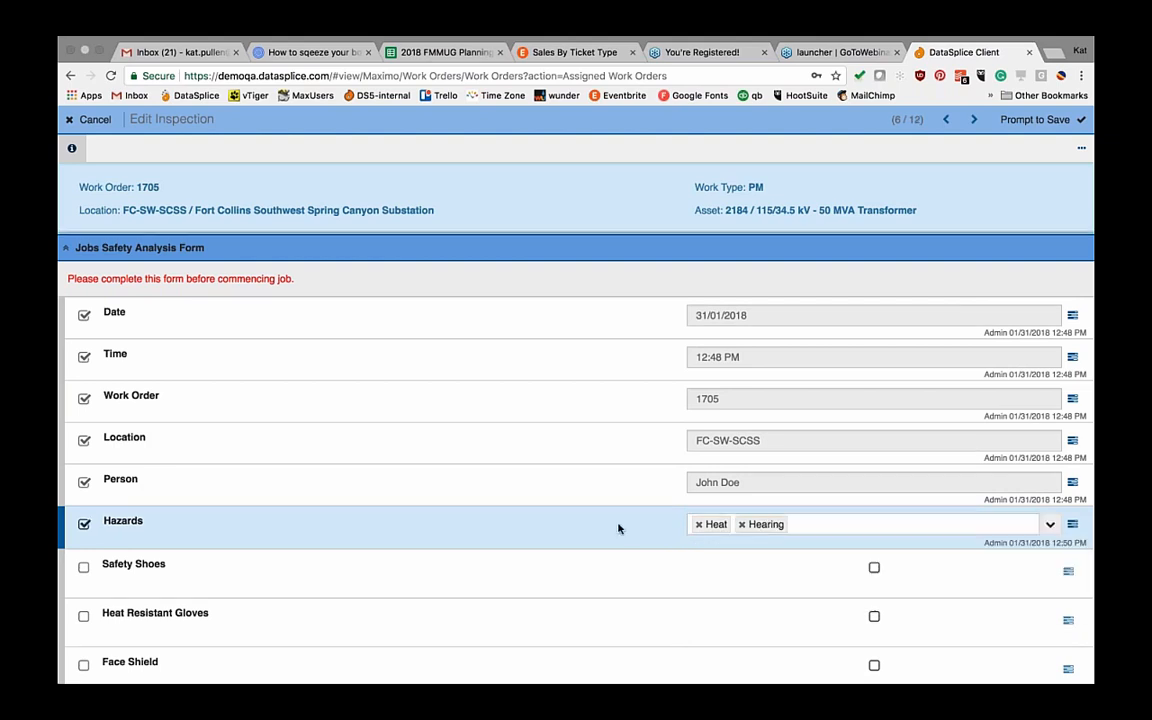
{"action": "scroll", "coordinate": [618, 528], "scroll_direction": "down", "scroll_amount": 3}
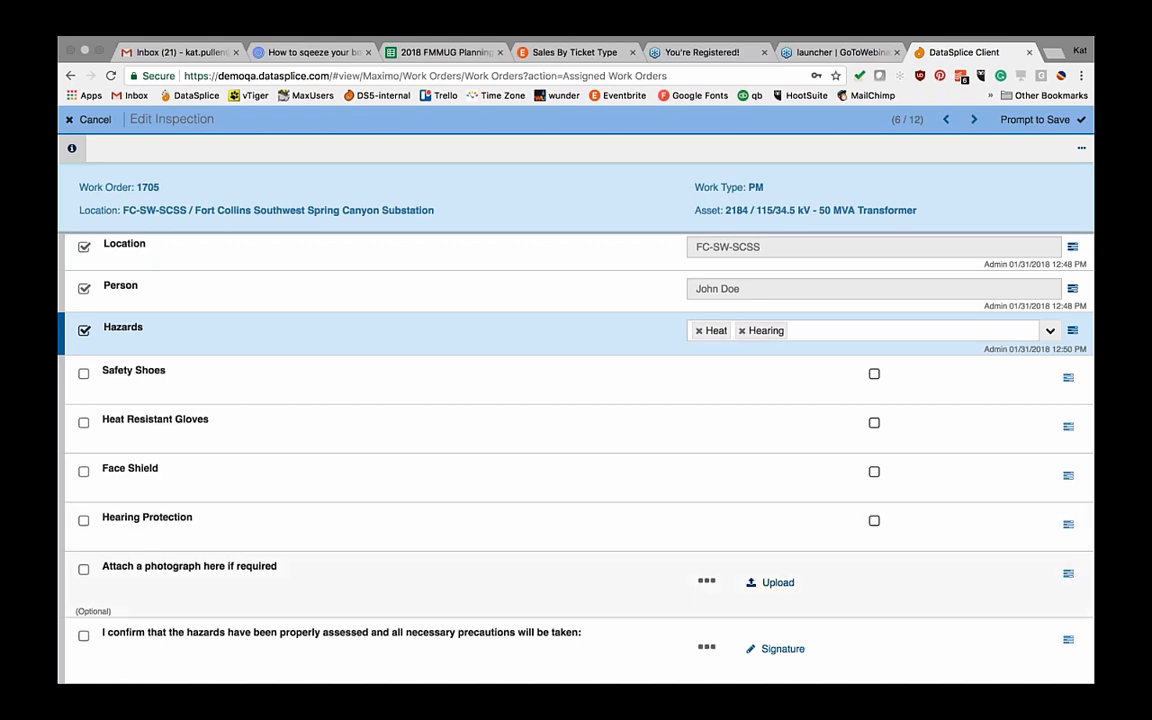
Step: Upload dsutiltiy.png to the 'Attach a photograph' reading
{"action": "left_click", "coordinate": [776, 583]}
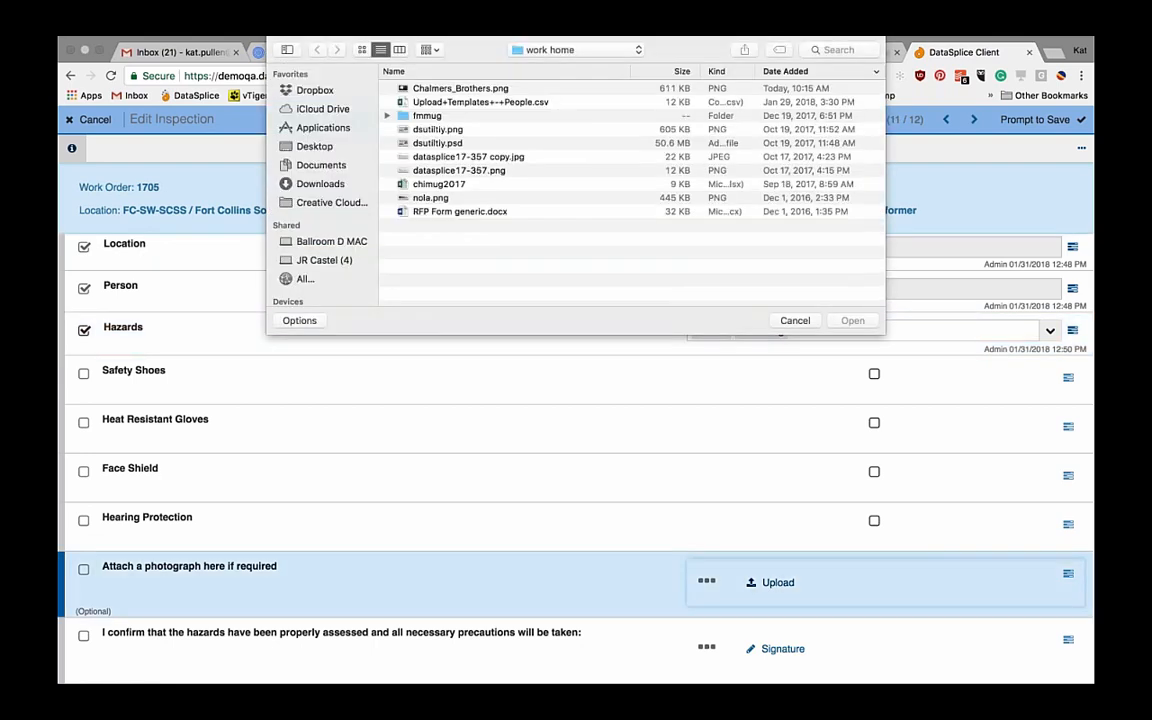
{"action": "left_click", "coordinate": [430, 130]}
{"action": "left_click", "coordinate": [853, 320]}
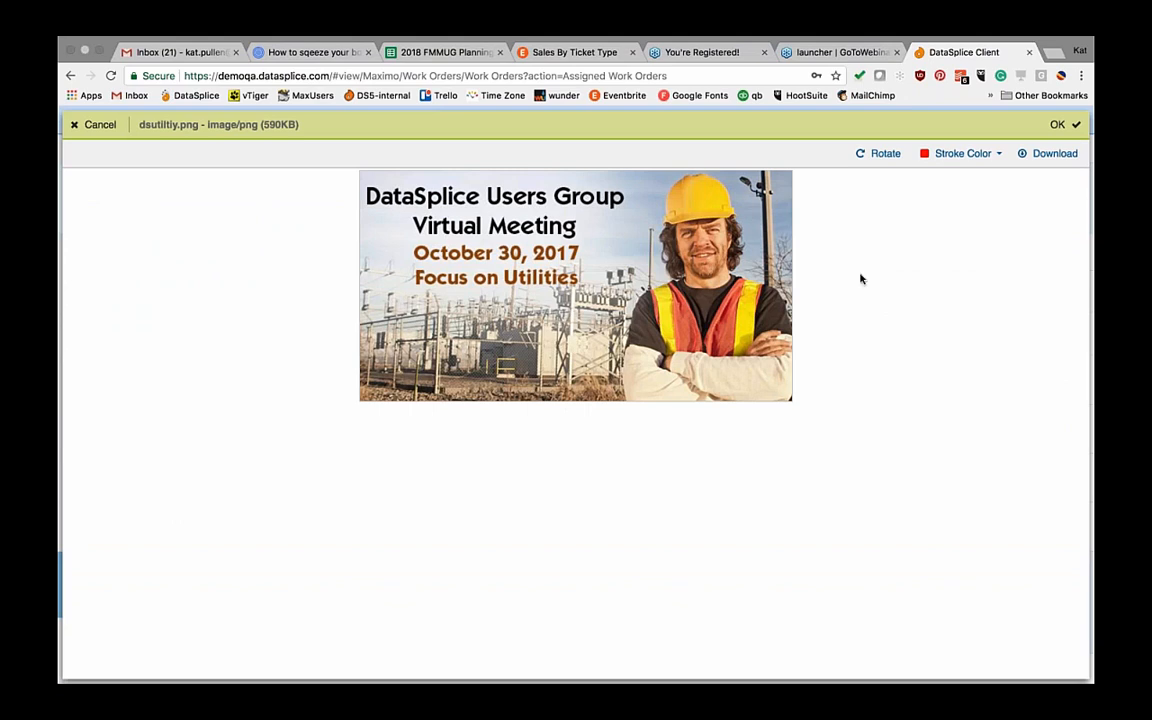
Step: Circle the substation in red with an arrow and save the marked-up photo
{"action": "left_click", "coordinate": [958, 153]}
{"action": "left_click", "coordinate": [944, 183]}
{"action": "mouse_move", "coordinate": [641, 256]}
{"action": "left_mouse_down"}
{"action": "mouse_move", "coordinate": [628, 316]}
{"action": "mouse_move", "coordinate": [638, 253]}
{"action": "left_mouse_up"}
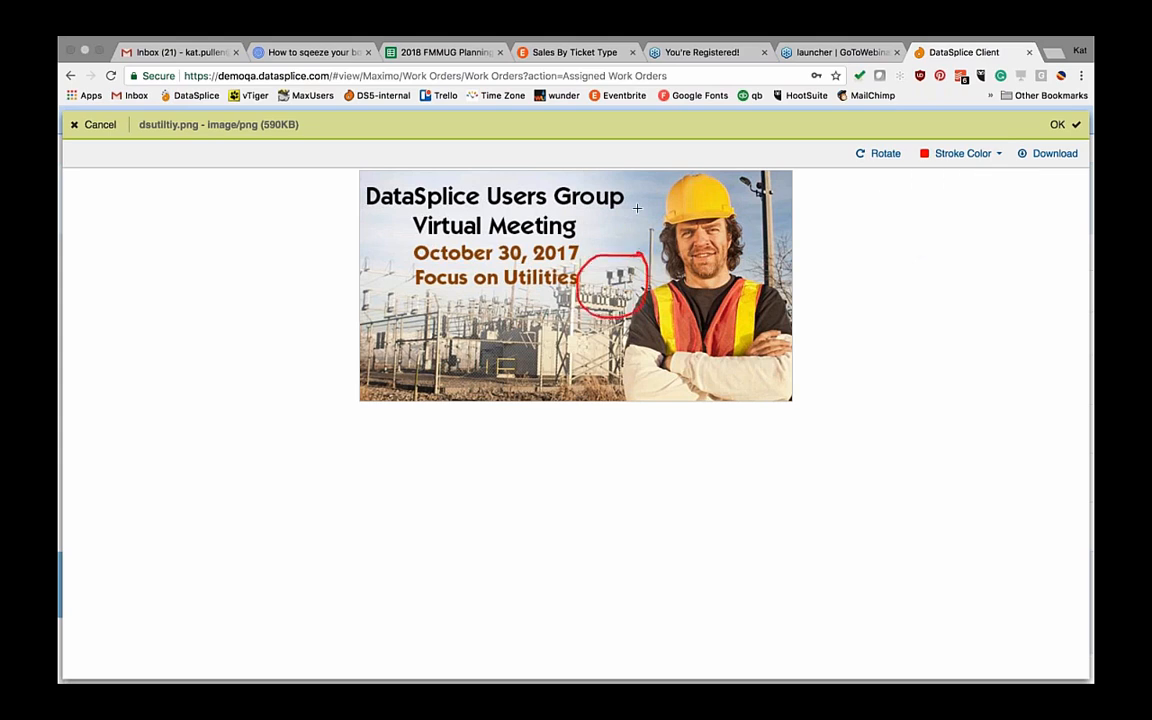
{"action": "mouse_move", "coordinate": [641, 190]}
{"action": "left_mouse_down"}
{"action": "mouse_move", "coordinate": [636, 231]}
{"action": "mouse_move", "coordinate": [623, 228]}
{"action": "mouse_move", "coordinate": [653, 227]}
{"action": "mouse_move", "coordinate": [626, 256]}
{"action": "left_mouse_up"}
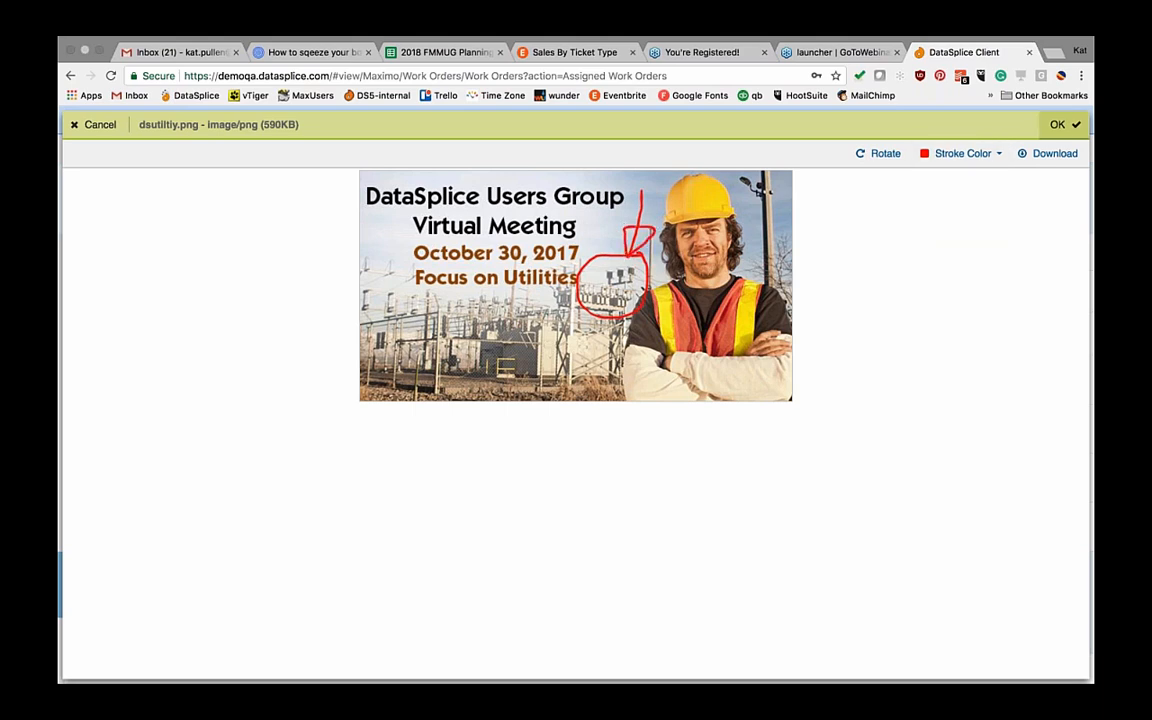
{"action": "left_click", "coordinate": [1052, 125]}
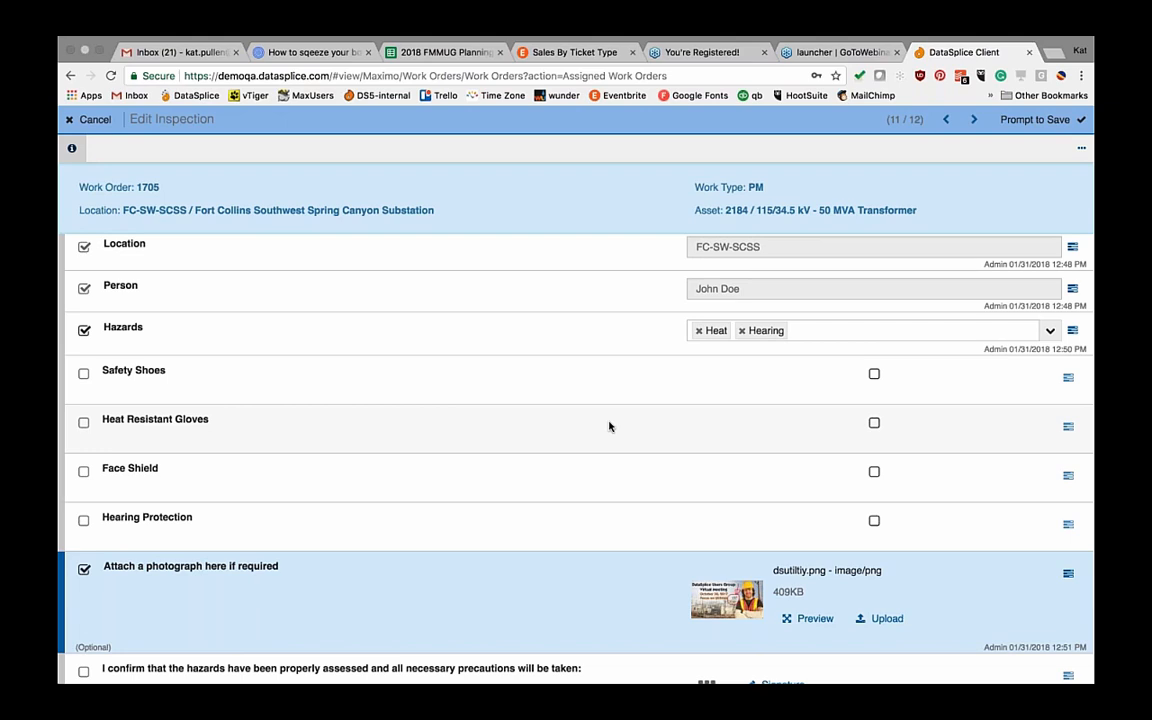
Step: Discard the uncommitted job safety edits and open the Daily Work Permit inspection
{"action": "key", "text": "Escape"}
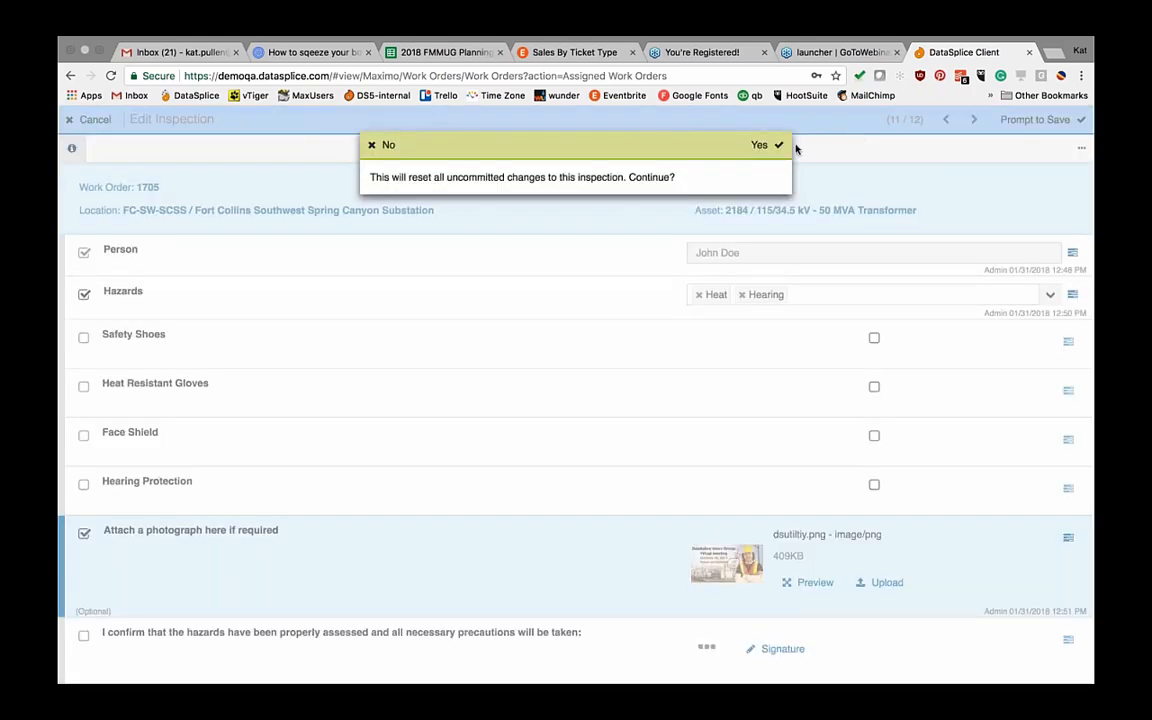
{"action": "left_click", "coordinate": [764, 145]}
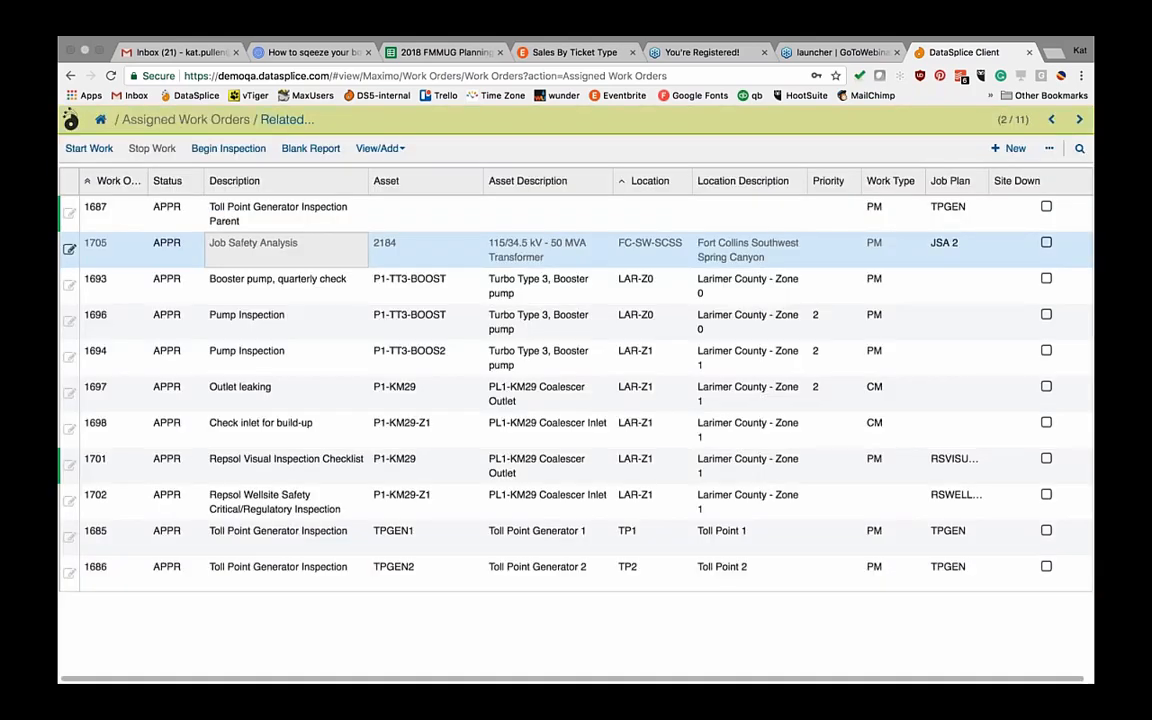
{"action": "left_click", "coordinate": [101, 121]}
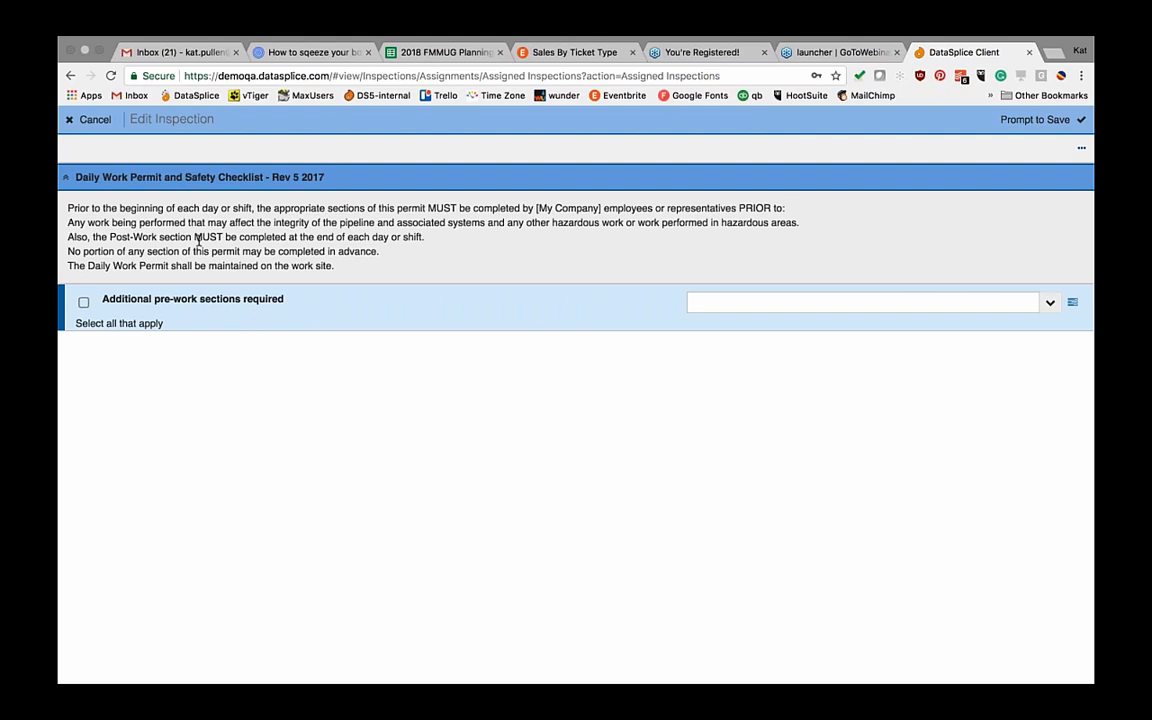
Step: Collapse the checklist introduction and add Work Authorization as a required pre-work section
{"action": "left_click", "coordinate": [66, 179]}
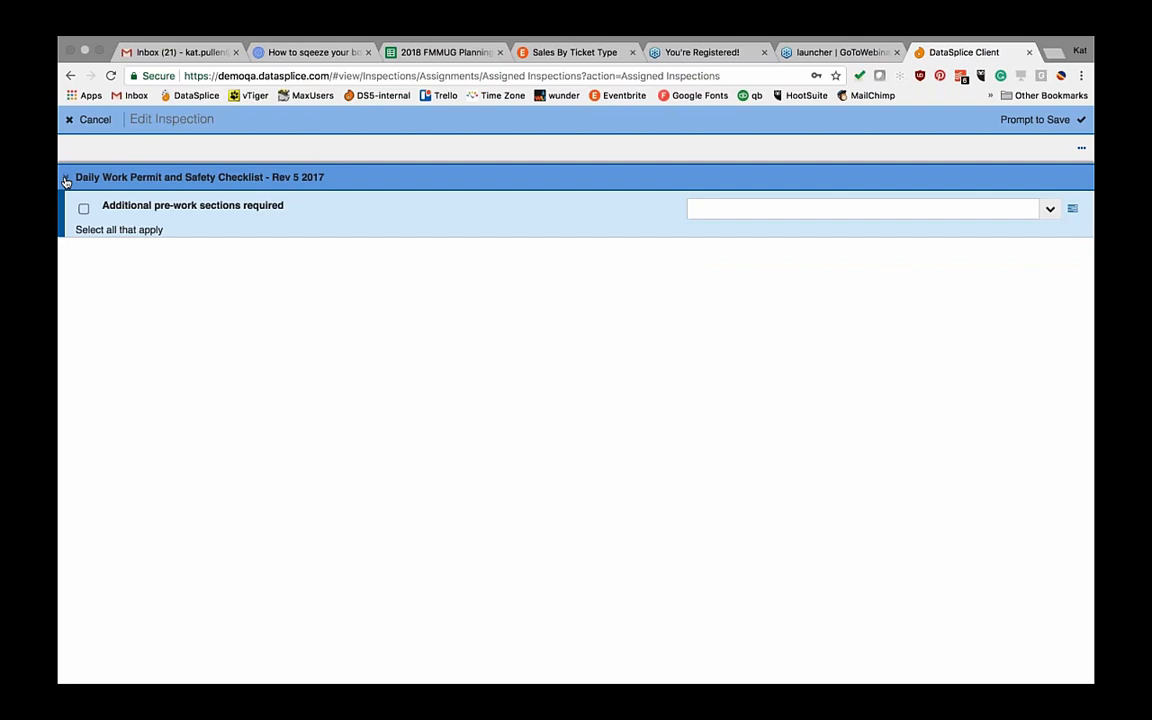
{"action": "left_click", "coordinate": [1049, 208]}
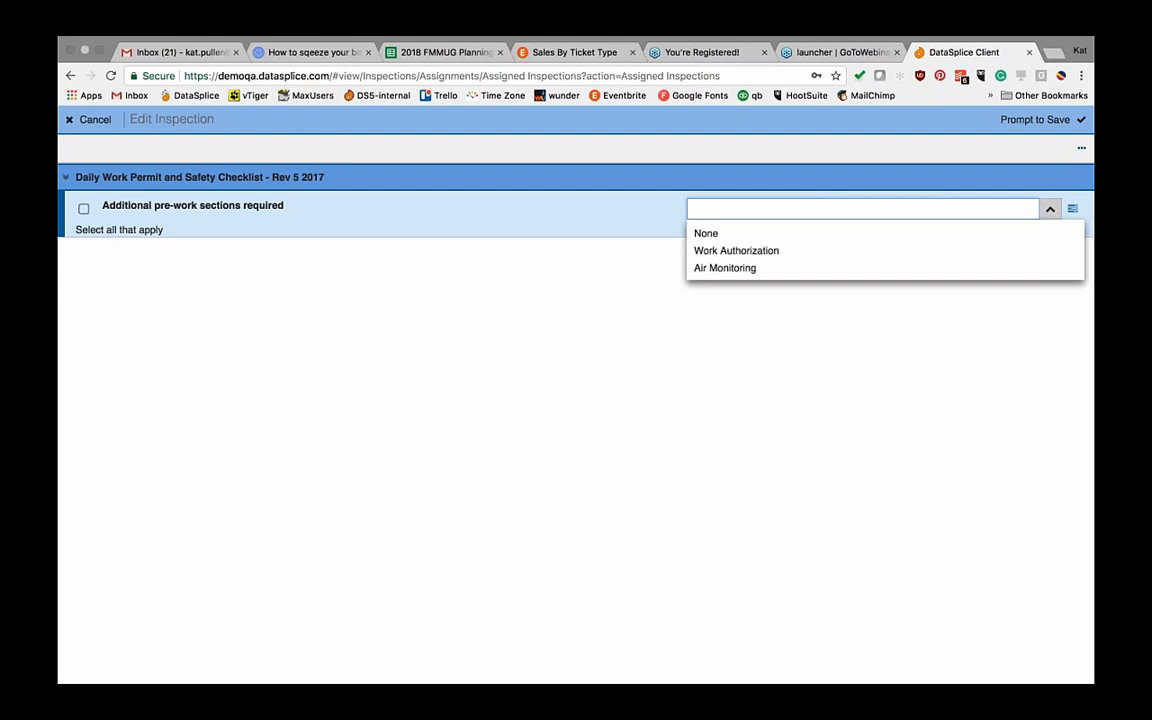
{"action": "left_click", "coordinate": [746, 251]}
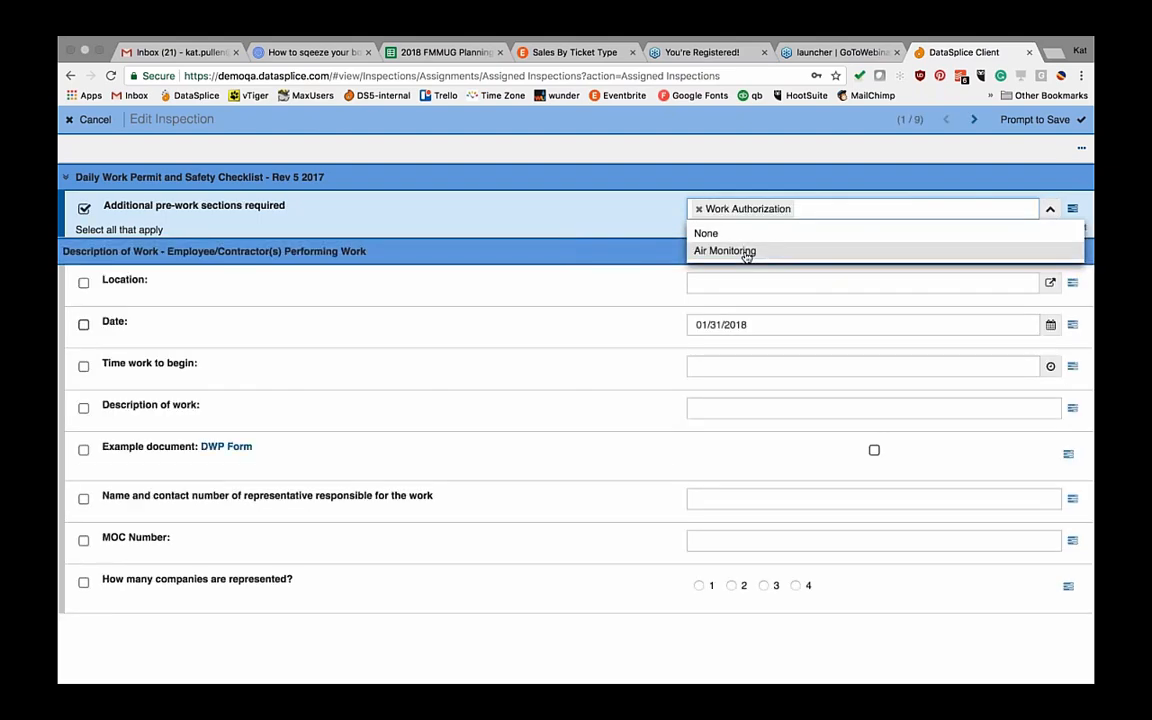
{"action": "left_click", "coordinate": [612, 218]}
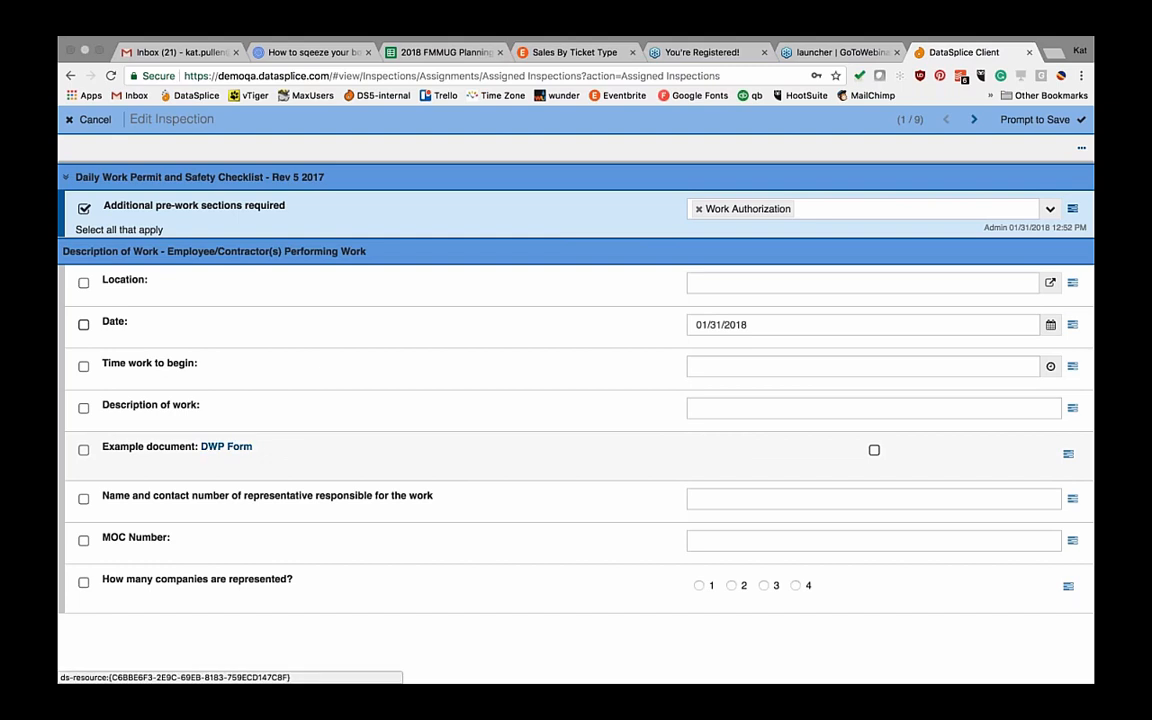
{"action": "left_click", "coordinate": [227, 447]}
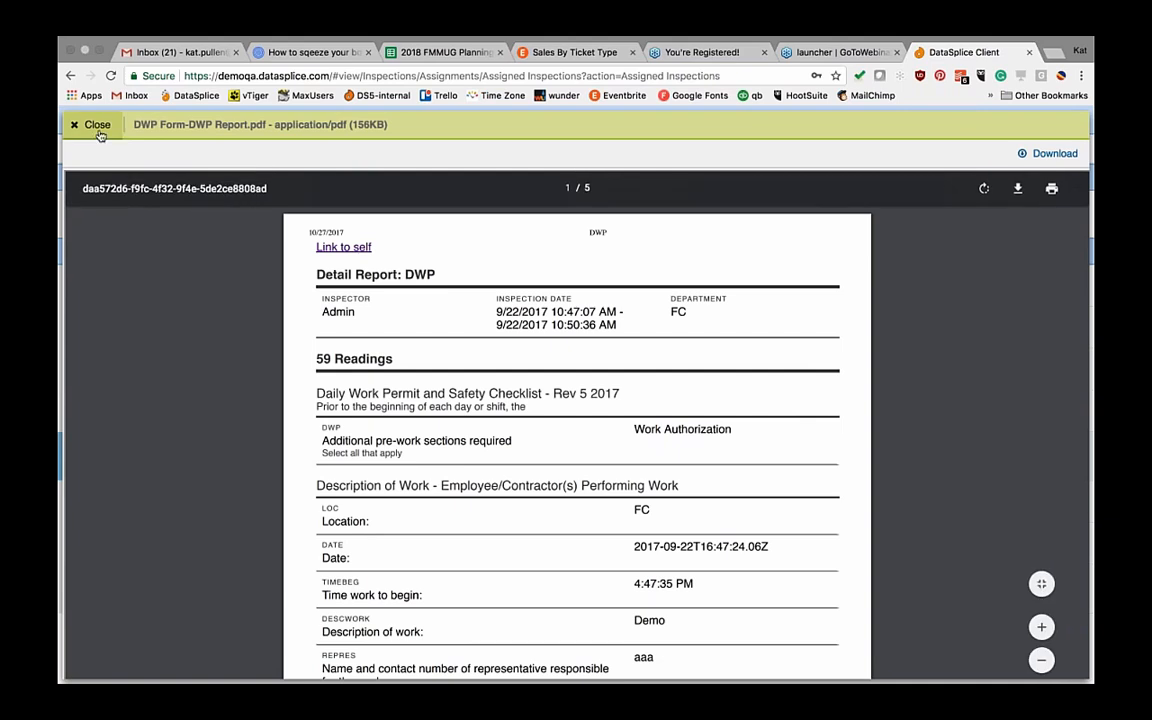
{"action": "left_click", "coordinate": [97, 126]}
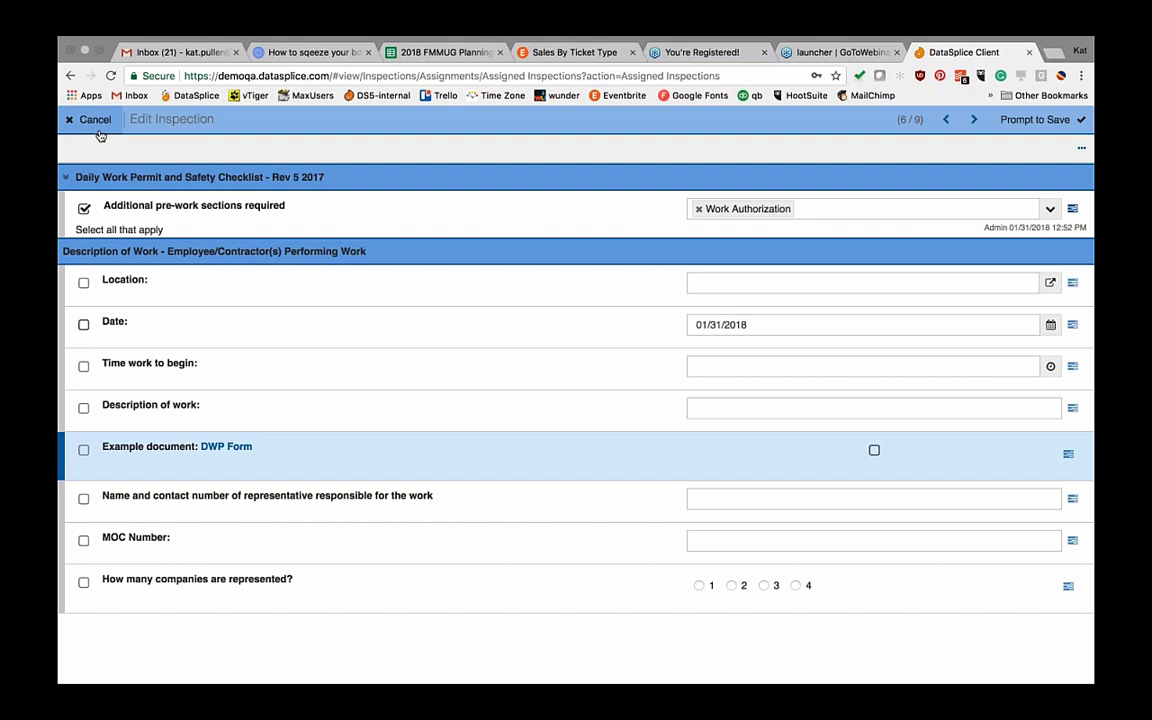
Step: Answer 2 for companies represented and enter 1234 as the first foreman's telephone number
{"action": "left_click", "coordinate": [731, 586]}
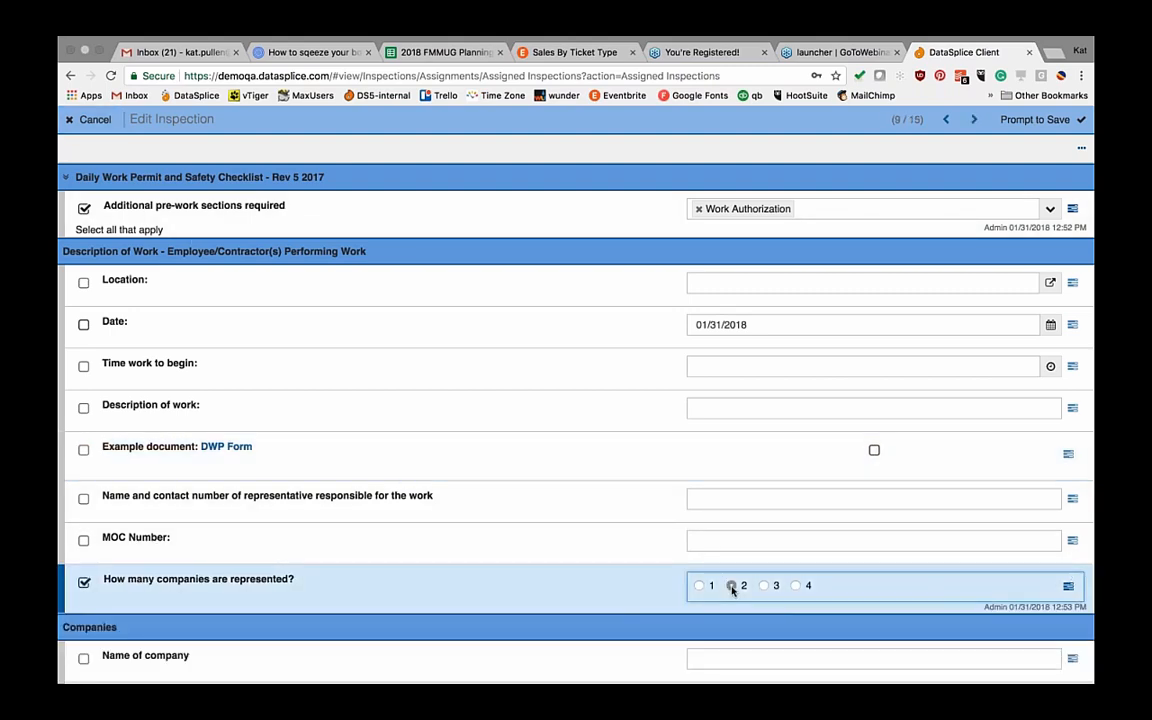
{"action": "scroll", "coordinate": [731, 586], "scroll_direction": "down", "scroll_amount": 4}
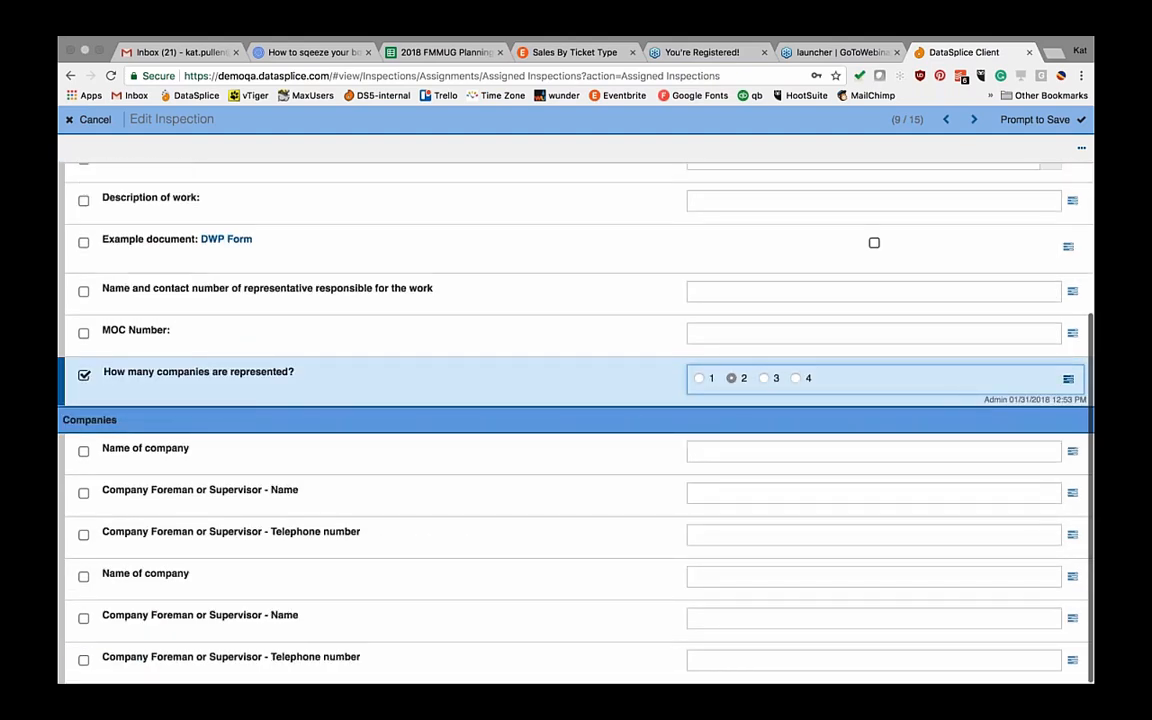
{"action": "left_click", "coordinate": [720, 535]}
{"action": "type", "text": "1234"}
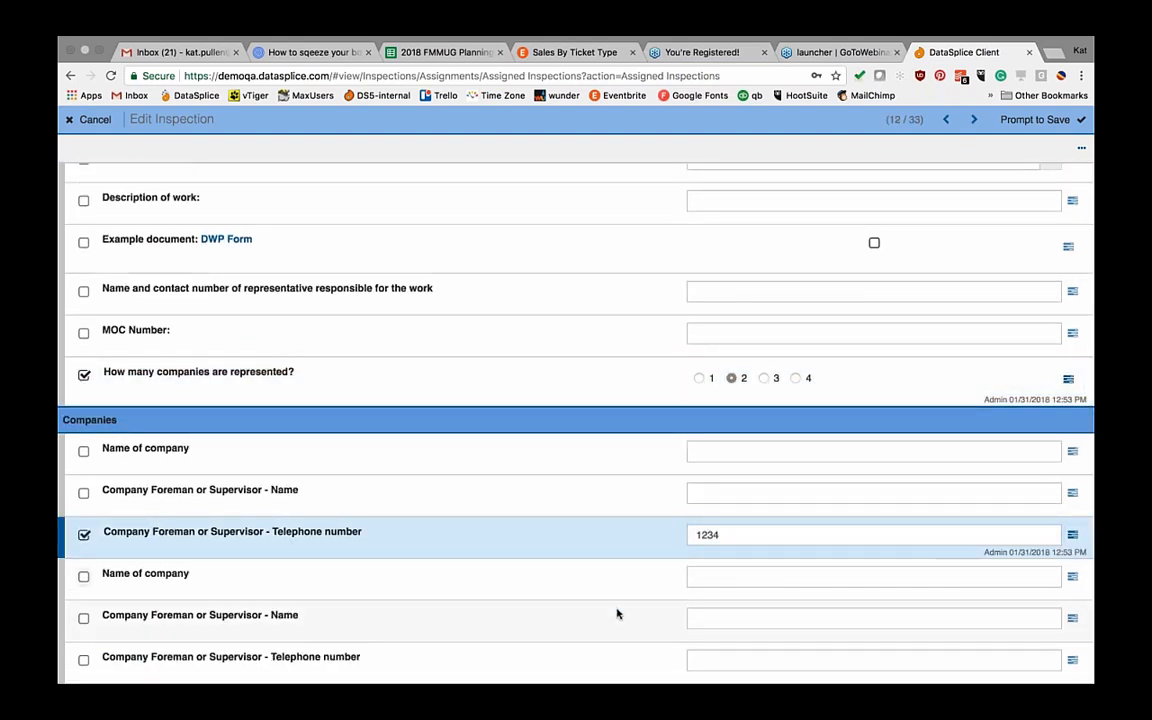
{"action": "left_click", "coordinate": [597, 576]}
{"action": "scroll", "coordinate": [597, 576], "scroll_direction": "down", "scroll_amount": 5}
{"action": "scroll", "coordinate": [597, 576], "scroll_direction": "down", "scroll_amount": 15}
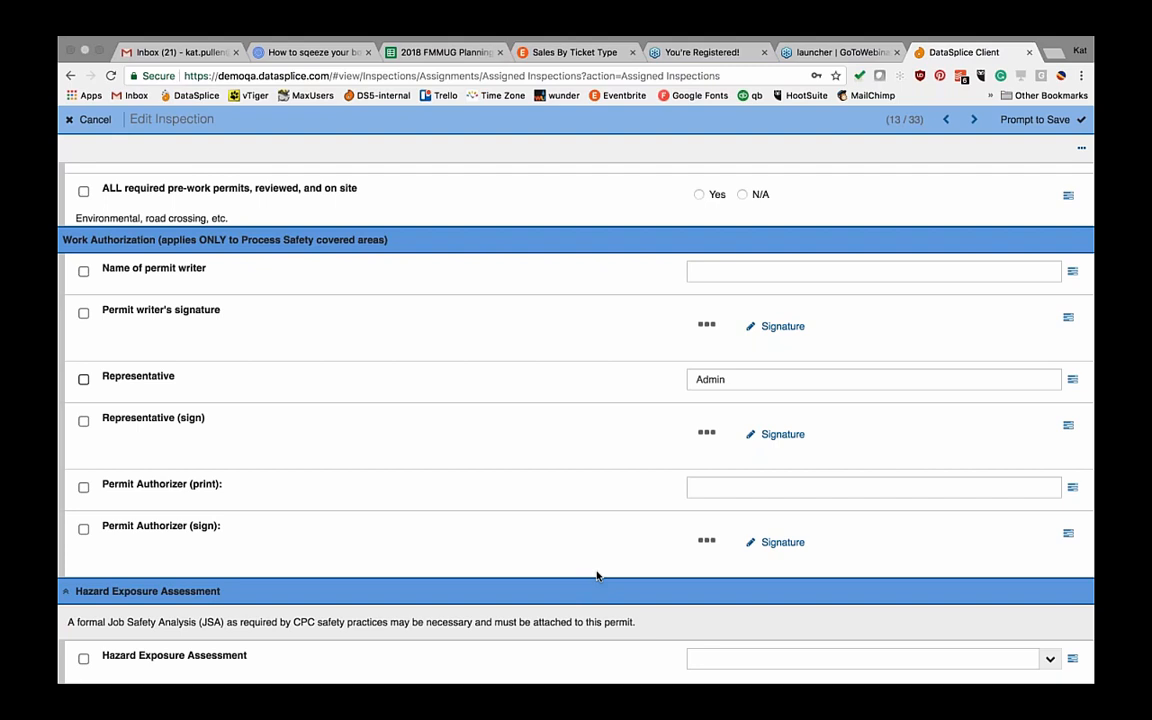
{"action": "left_click", "coordinate": [92, 119]}
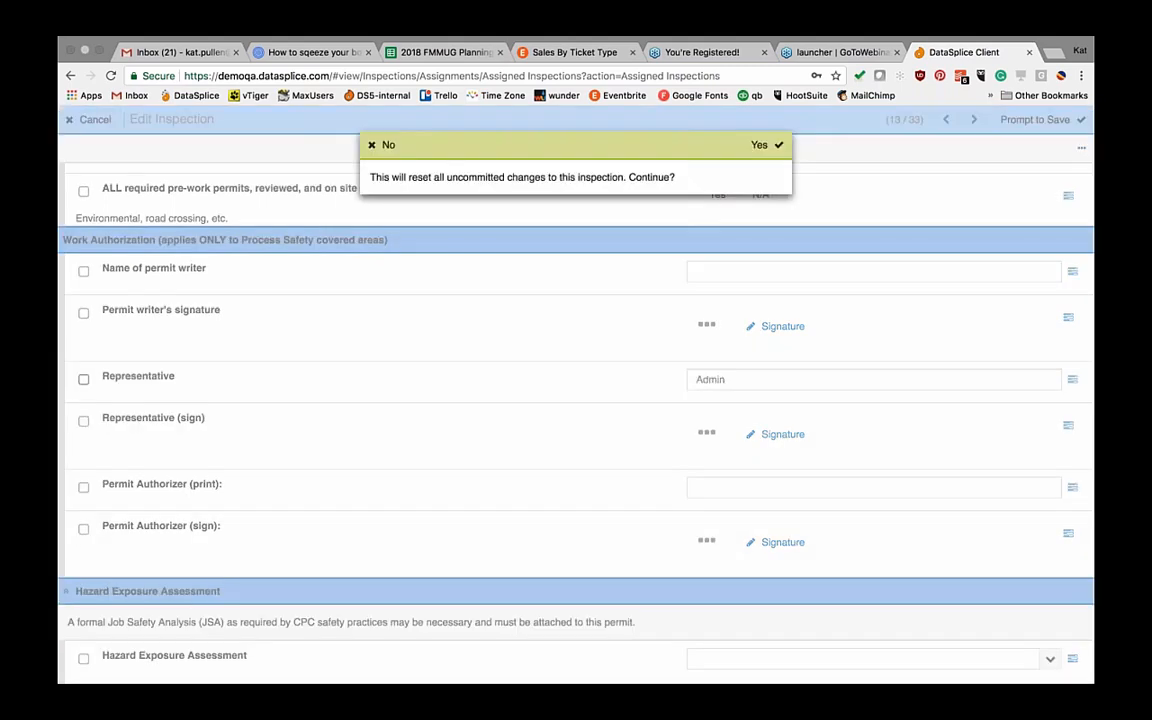
{"action": "left_click", "coordinate": [757, 148]}
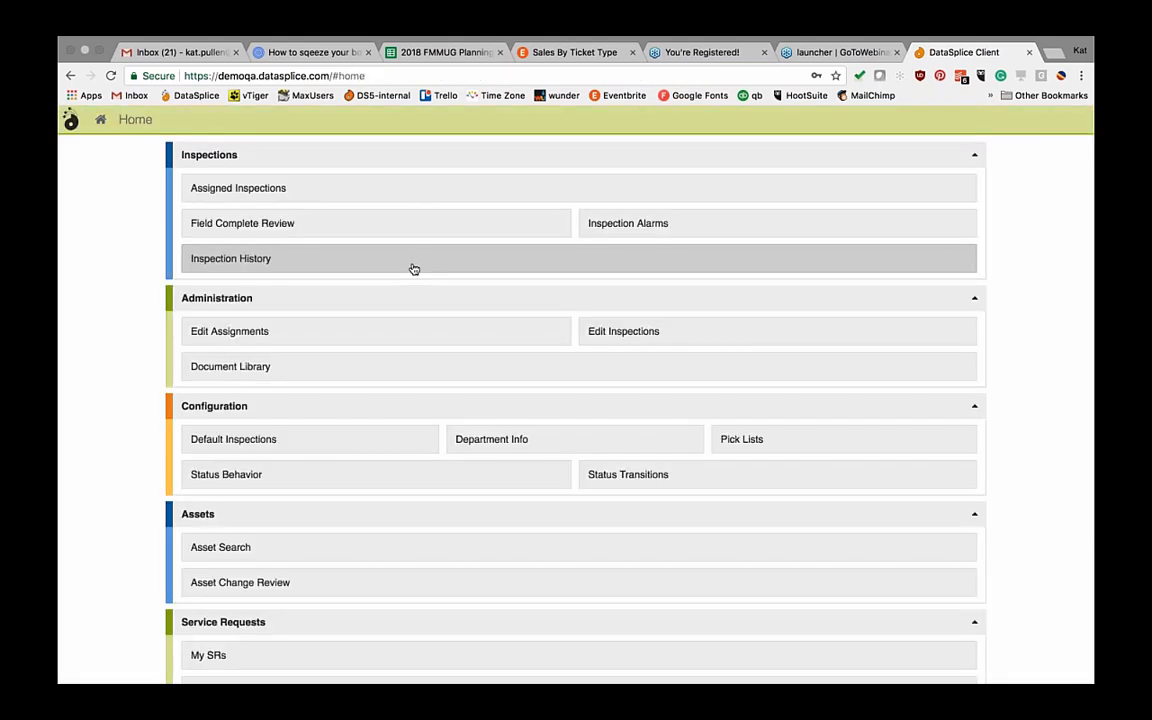
{"action": "left_click", "coordinate": [638, 224]}
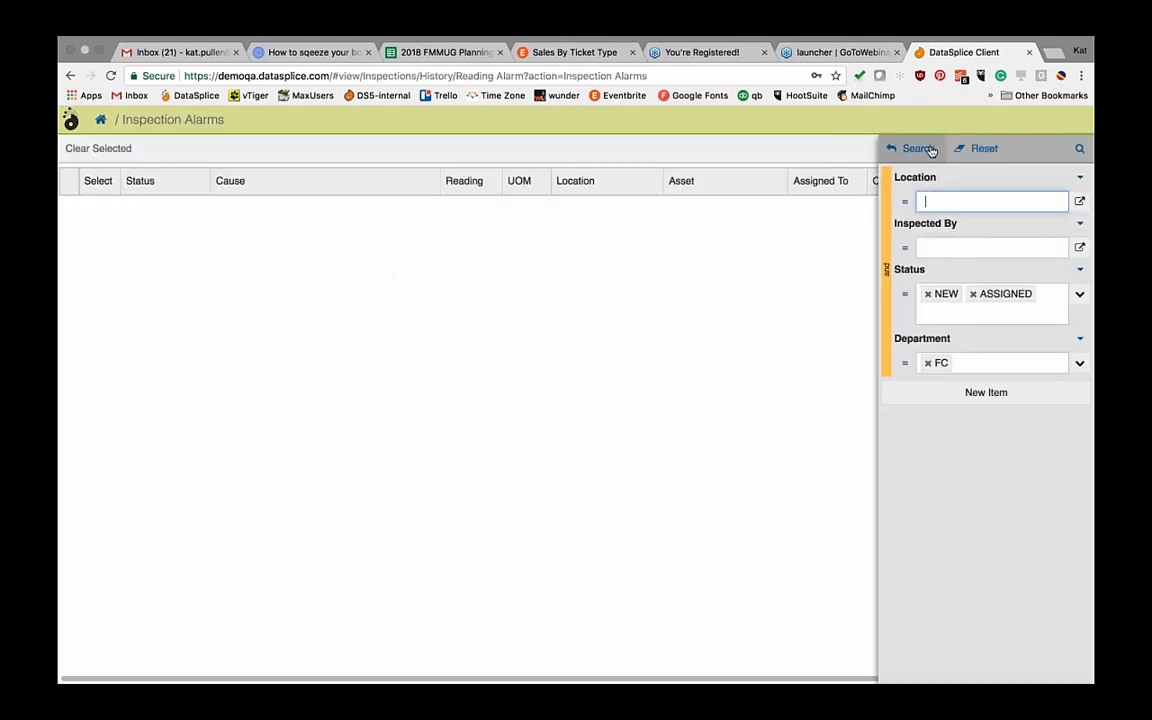
{"action": "left_click", "coordinate": [918, 148]}
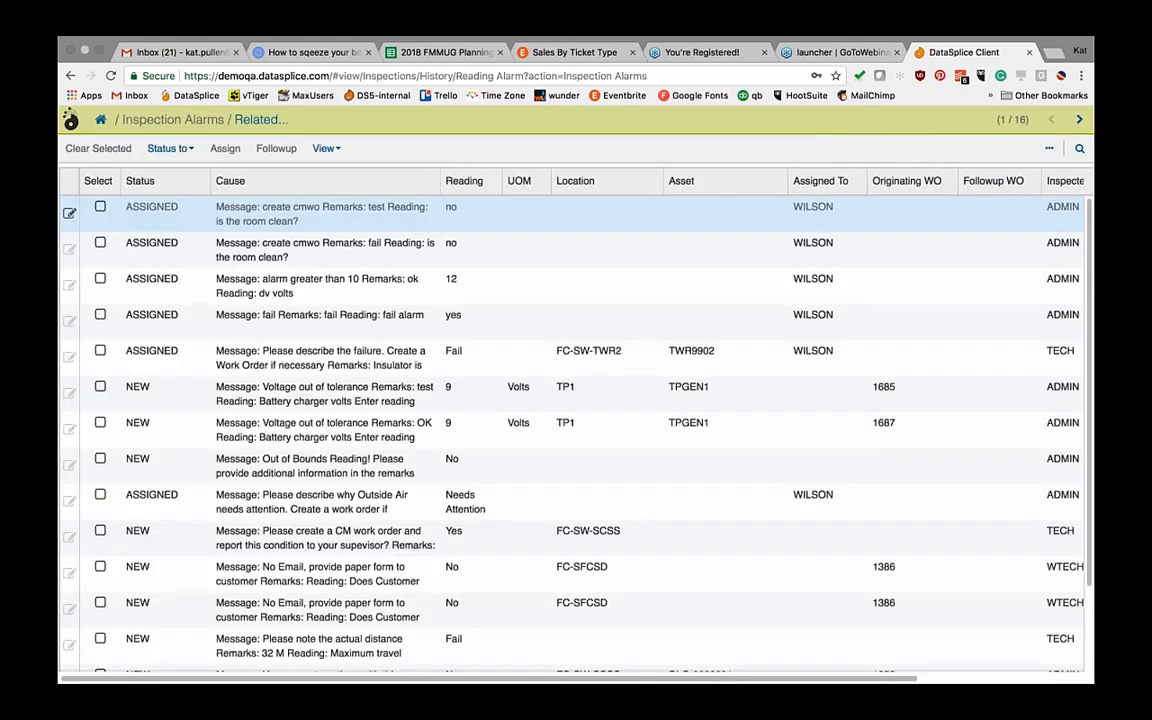
{"action": "left_click", "coordinate": [276, 222]}
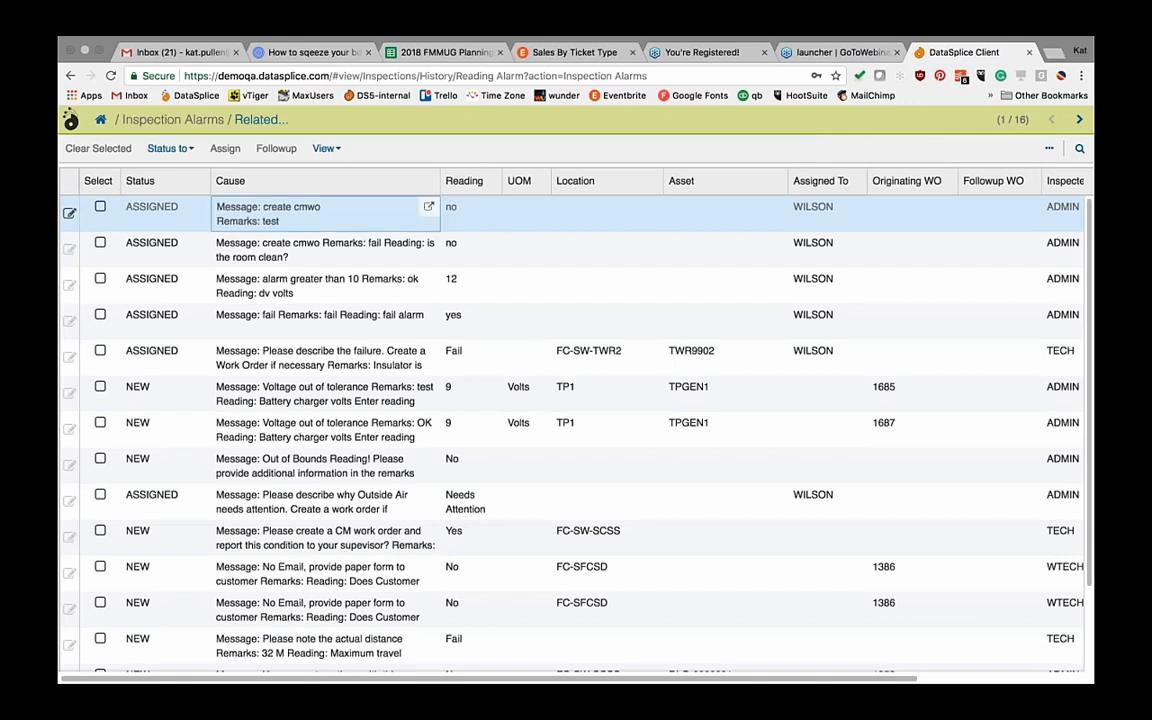
{"action": "left_click", "coordinate": [324, 148]}
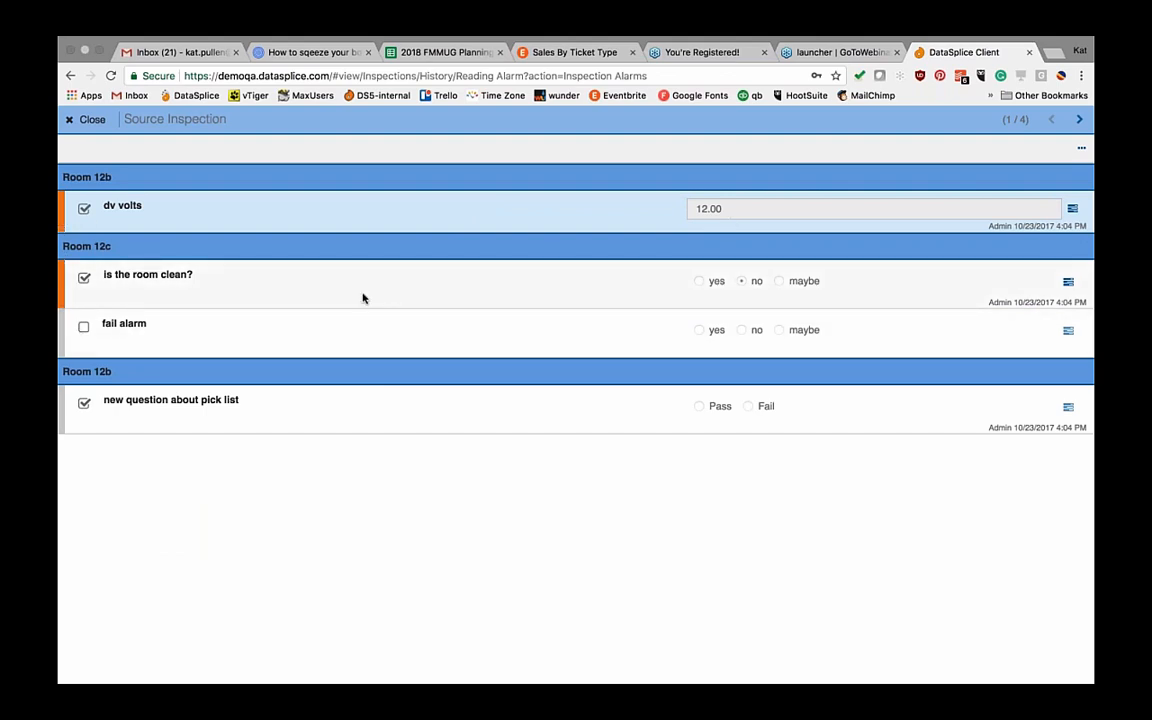
{"action": "left_click", "coordinate": [753, 214]}
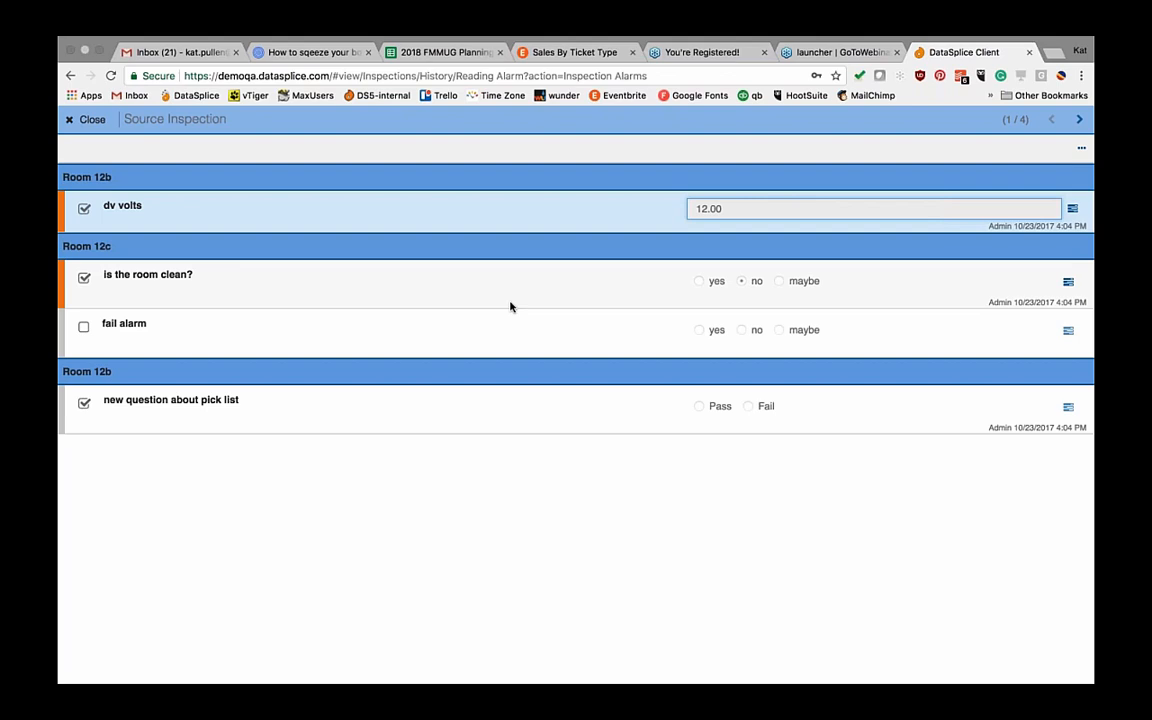
{"action": "left_click", "coordinate": [88, 120]}
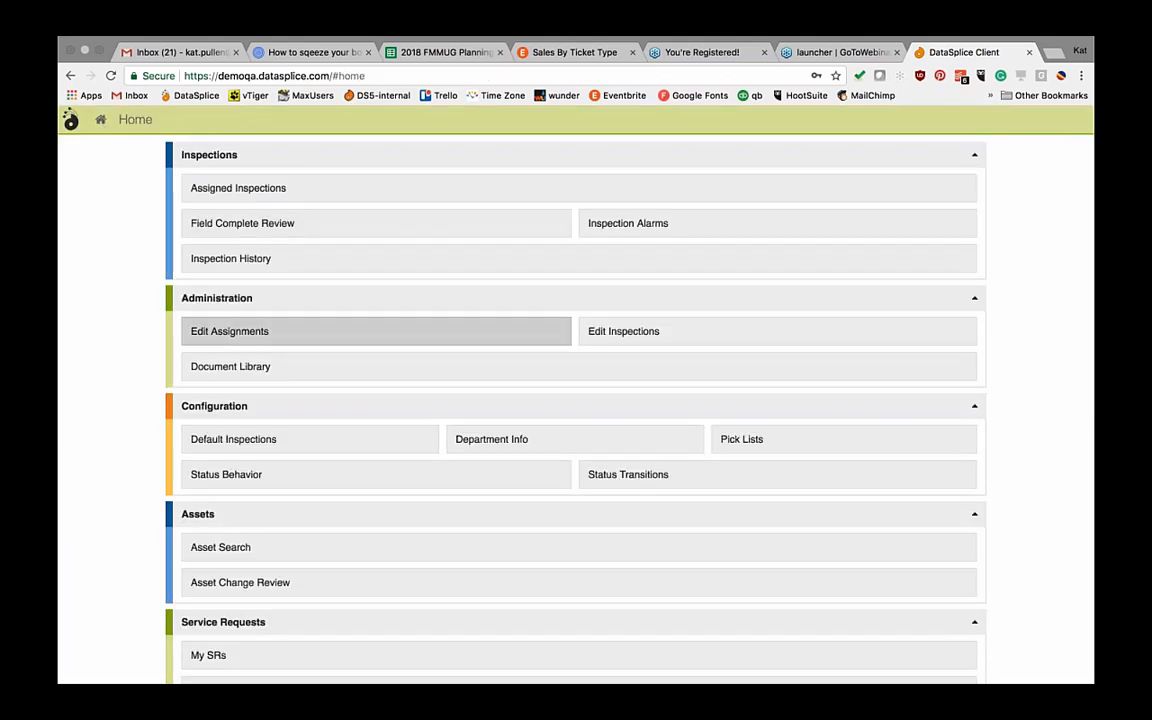
Step: Search Inspection History and continue the in-progress READTYPE inspection
{"action": "left_click", "coordinate": [252, 262]}
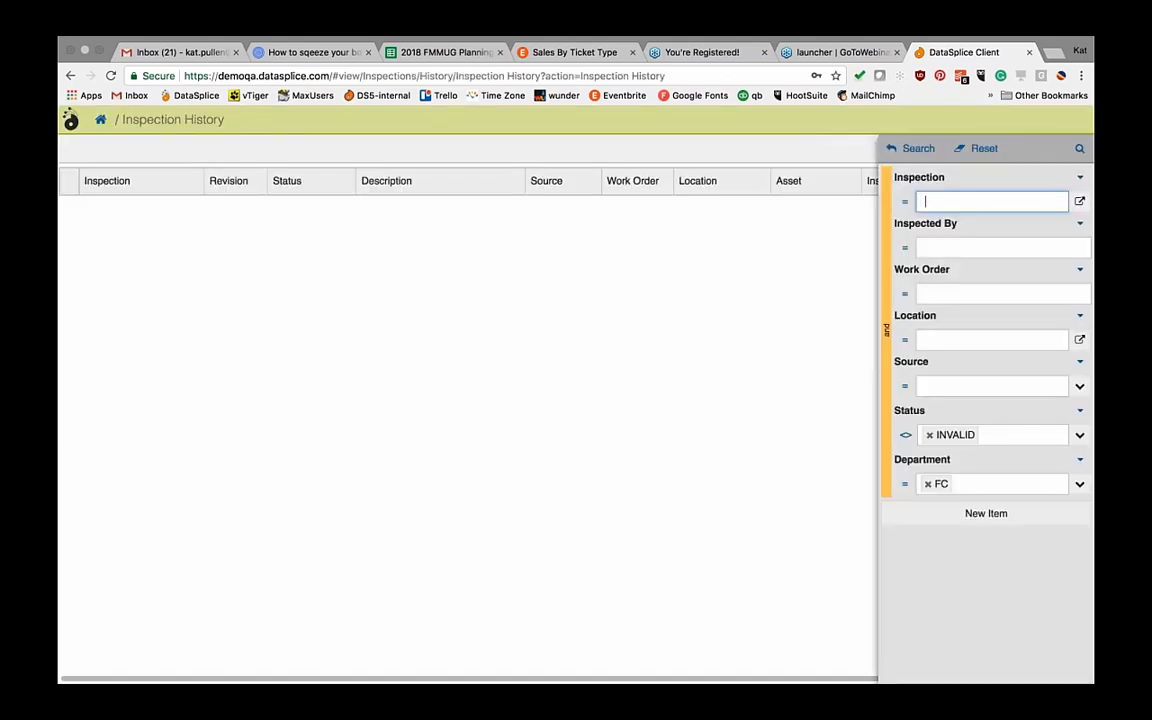
{"action": "left_click", "coordinate": [916, 150]}
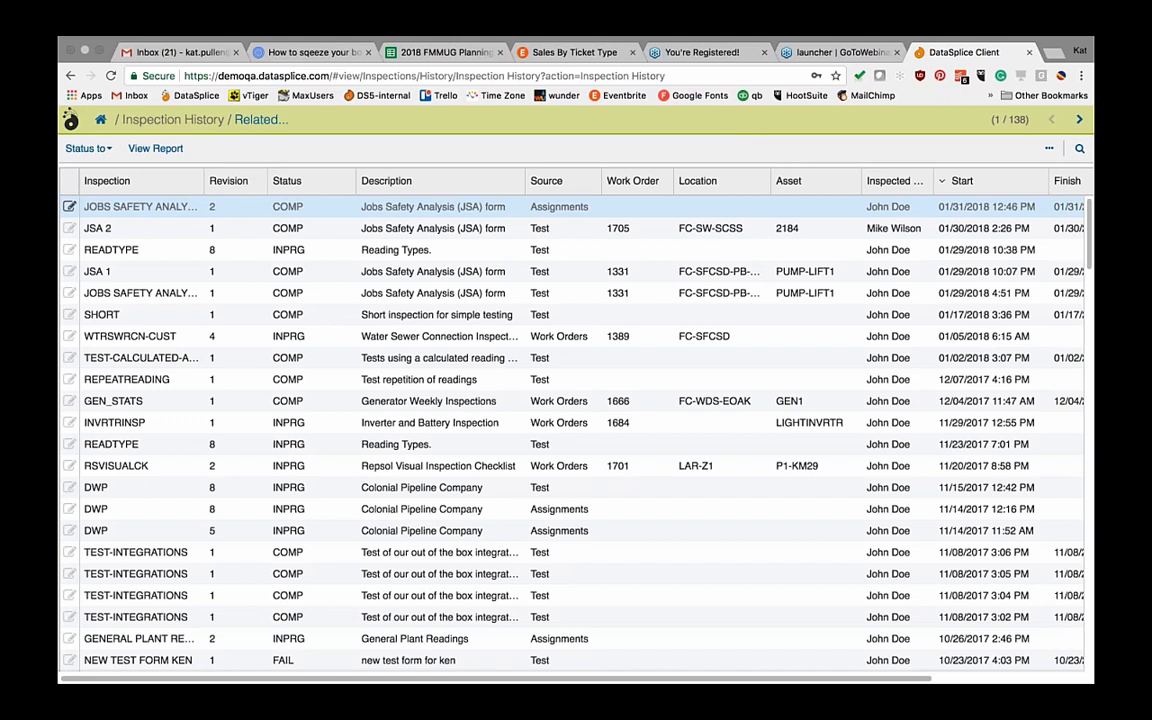
{"action": "left_click", "coordinate": [132, 258]}
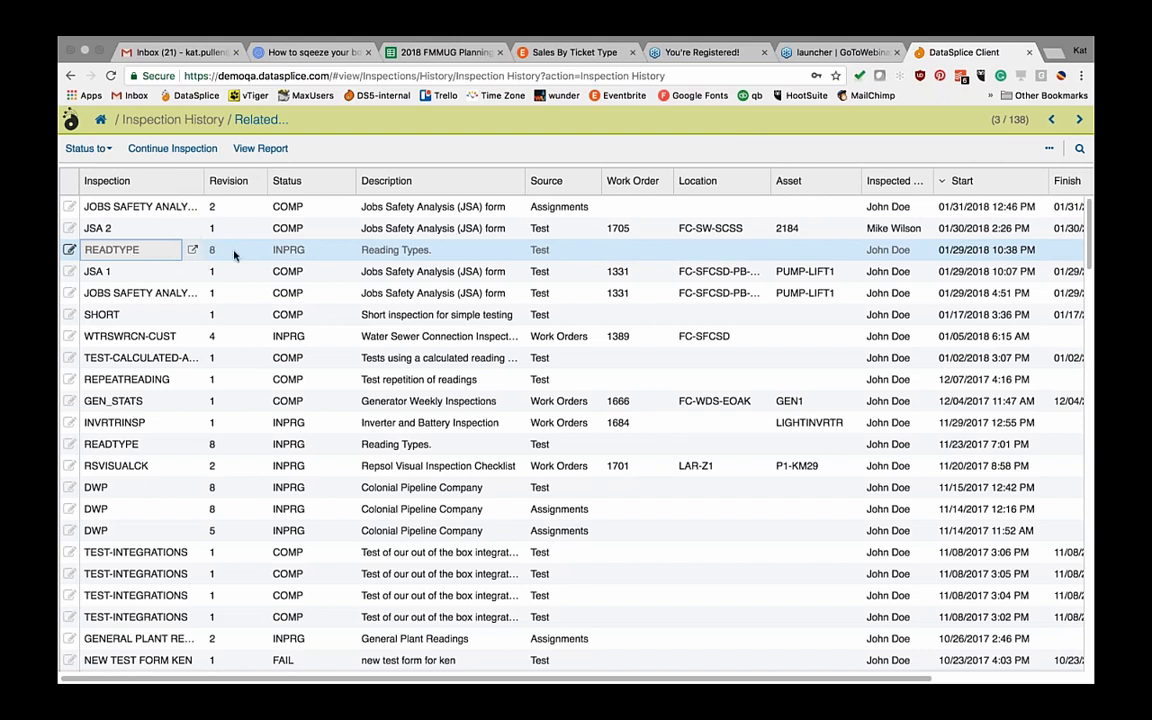
{"action": "left_click", "coordinate": [173, 149]}
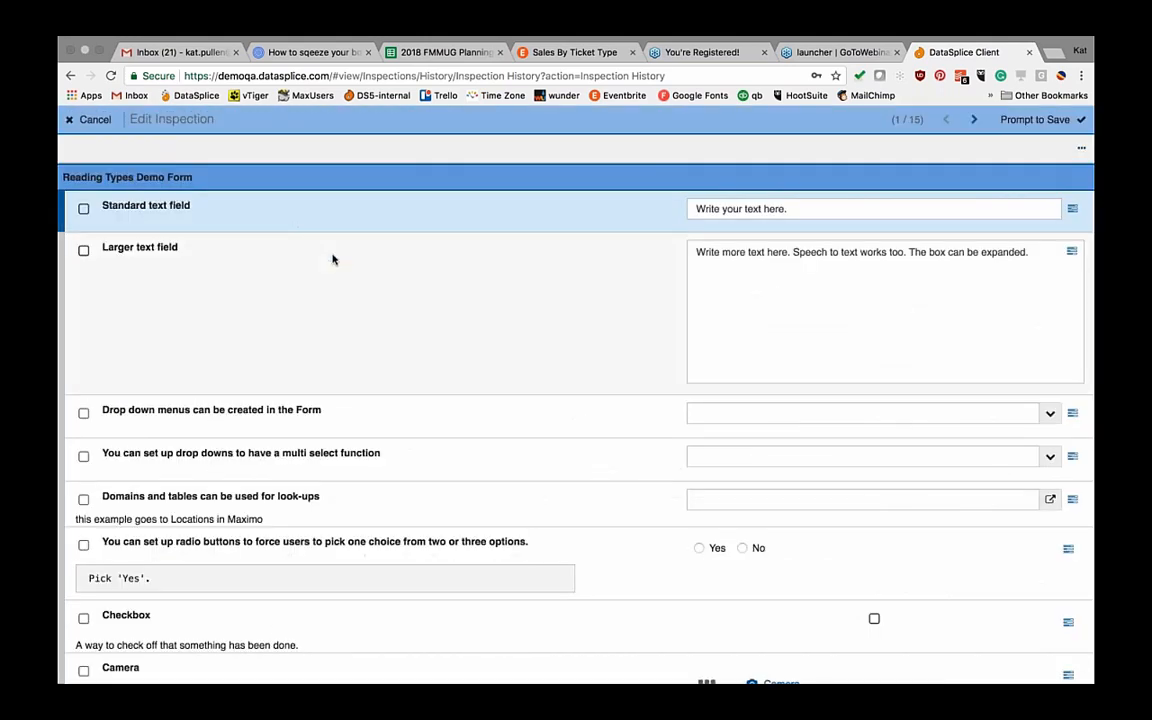
Step: Change the Integer reading's value from 23 to 26
{"action": "scroll", "coordinate": [473, 310], "scroll_direction": "down", "scroll_amount": 1}
{"action": "scroll", "coordinate": [471, 309], "scroll_direction": "down", "scroll_amount": 3}
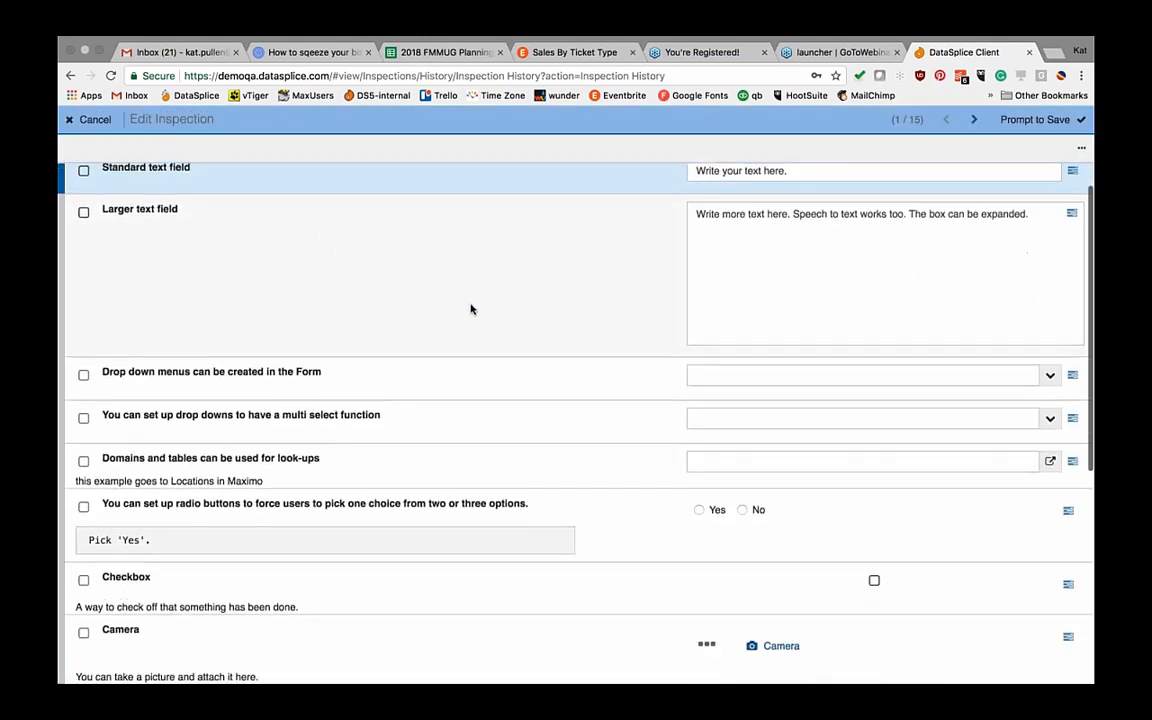
{"action": "scroll", "coordinate": [477, 379], "scroll_direction": "down", "scroll_amount": 6}
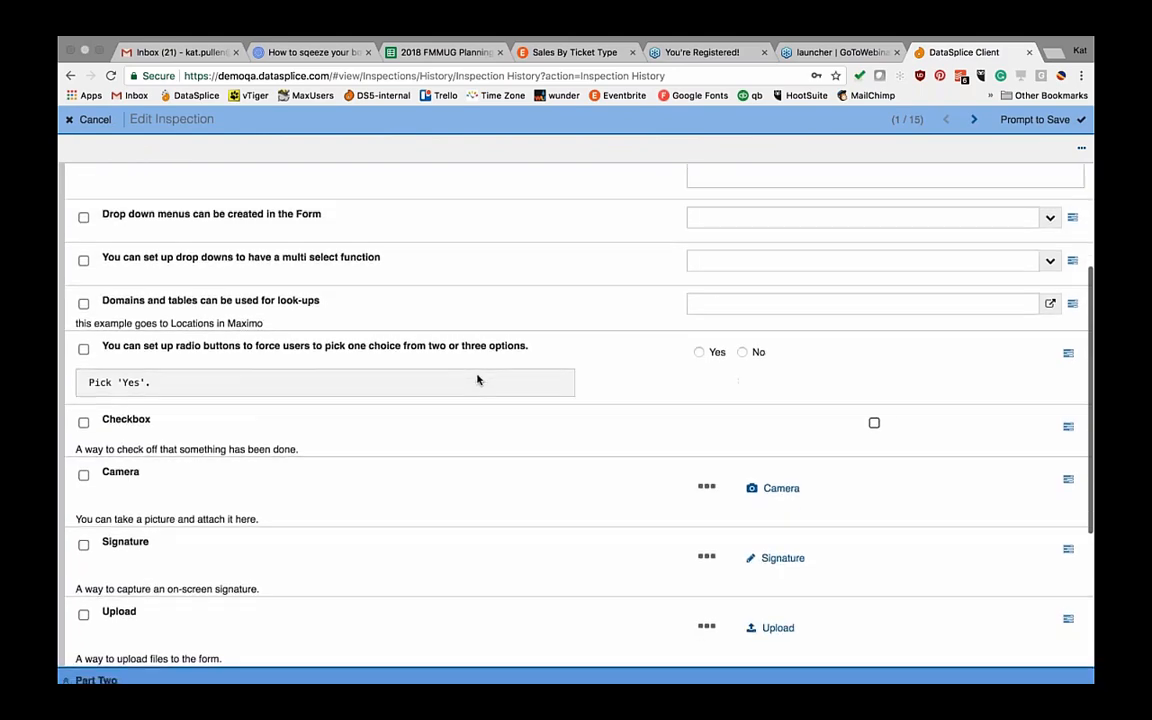
{"action": "scroll", "coordinate": [515, 343], "scroll_direction": "down", "scroll_amount": 3}
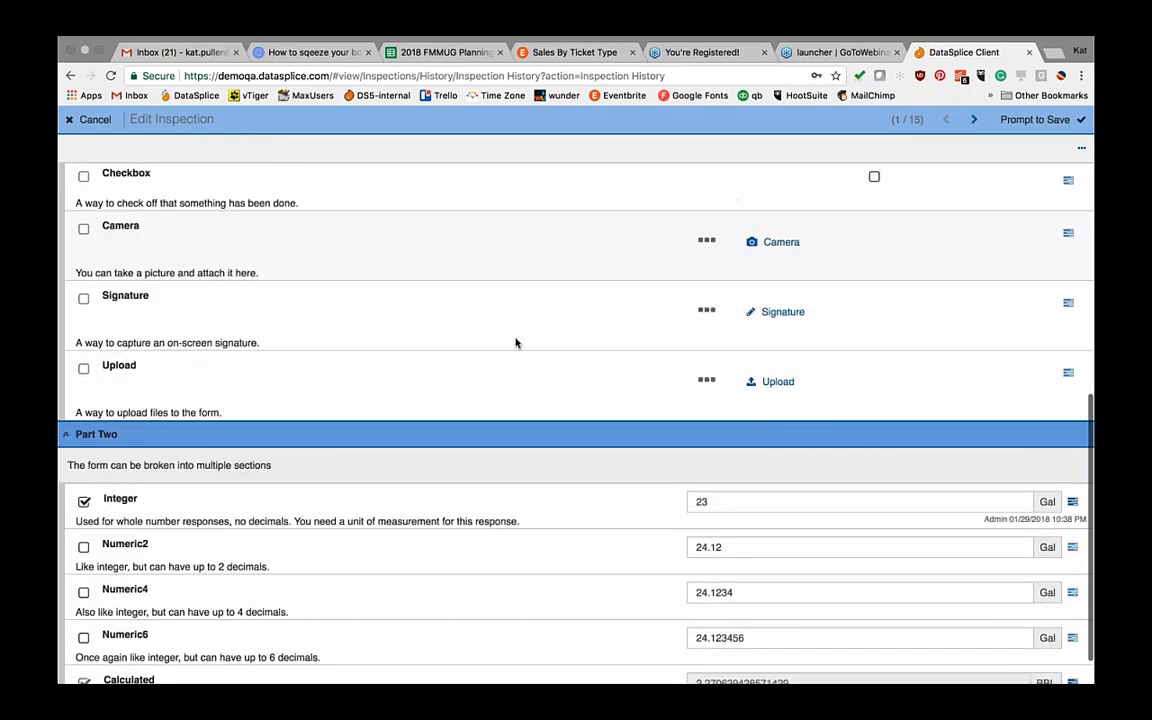
{"action": "scroll", "coordinate": [515, 343], "scroll_direction": "up", "scroll_amount": 5}
{"action": "scroll", "coordinate": [515, 343], "scroll_direction": "up", "scroll_amount": 8}
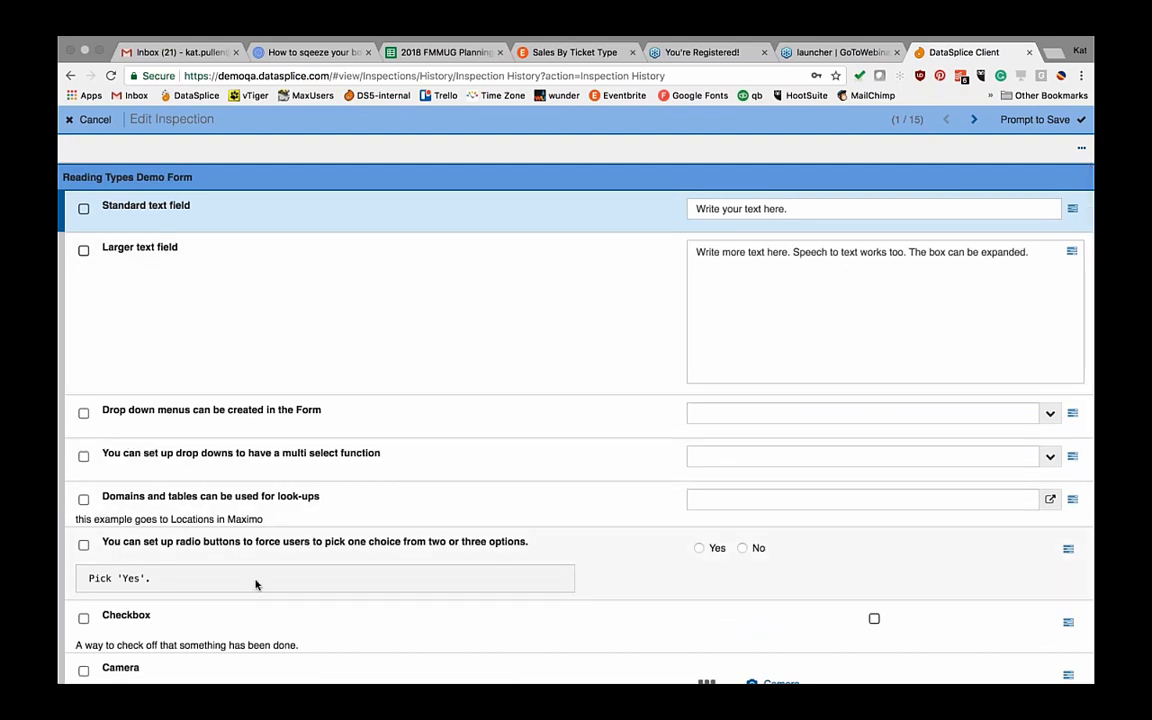
{"action": "scroll", "coordinate": [319, 586], "scroll_direction": "down", "scroll_amount": 4}
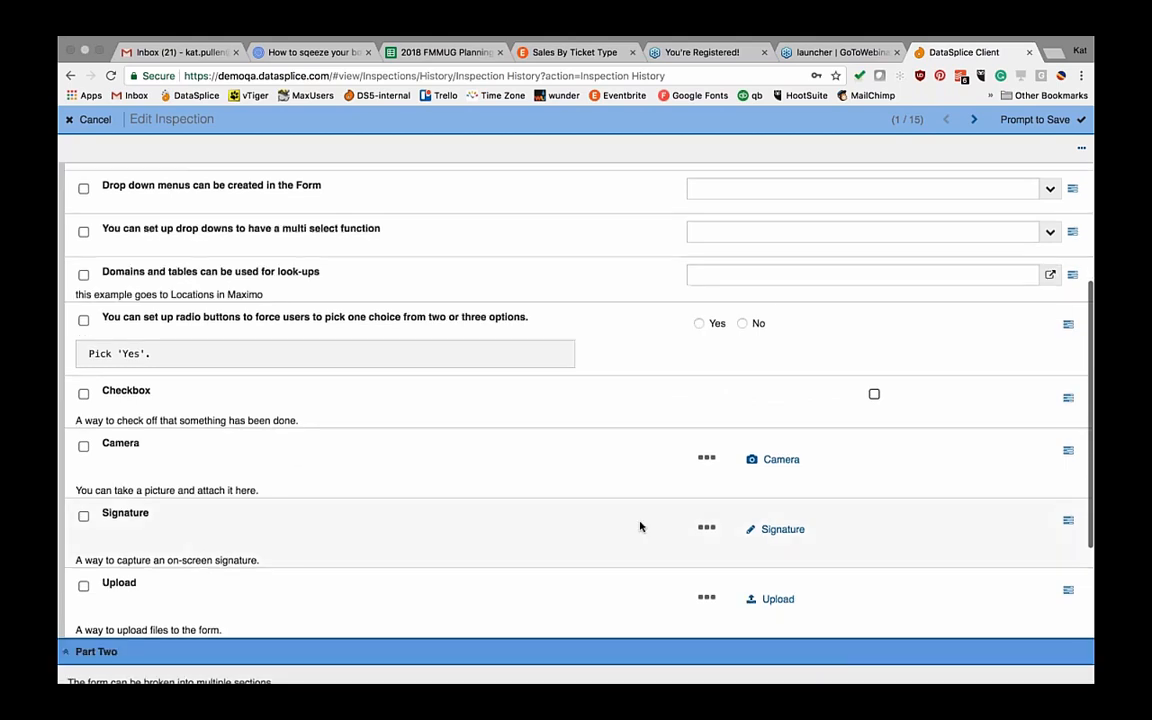
{"action": "scroll", "coordinate": [504, 487], "scroll_direction": "down", "scroll_amount": 2}
{"action": "scroll", "coordinate": [504, 487], "scroll_direction": "down", "scroll_amount": 4}
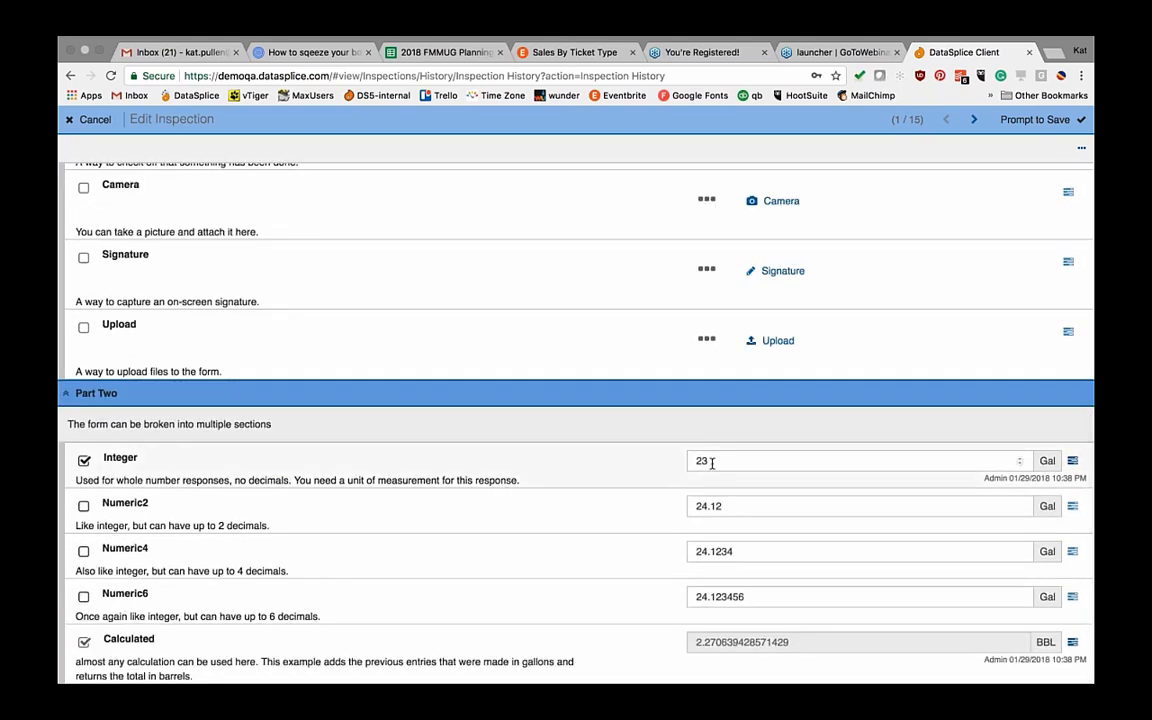
{"action": "left_click", "coordinate": [711, 462]}
{"action": "key", "text": "BackSpace"}
{"action": "key", "text": "BackSpace"}
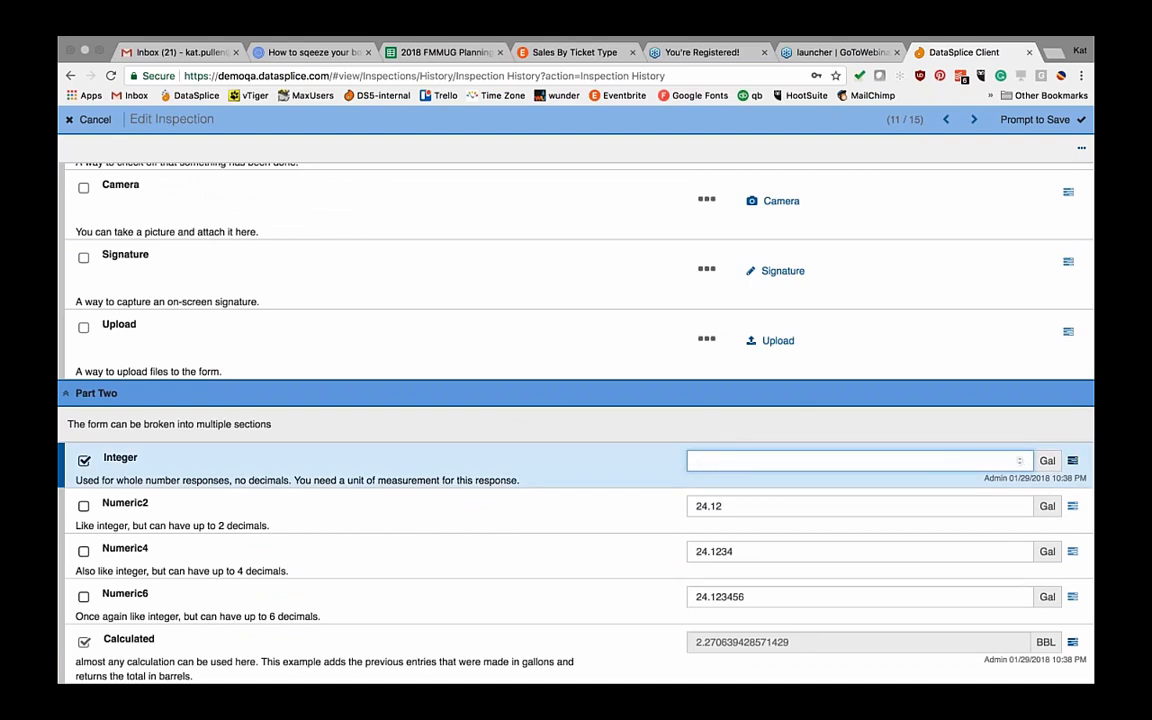
{"action": "type", "text": "26"}
Step: Cancel the READTYPE form, open the JSA 2 detail report, then return to DataSplice Client
{"action": "left_click", "coordinate": [88, 119]}
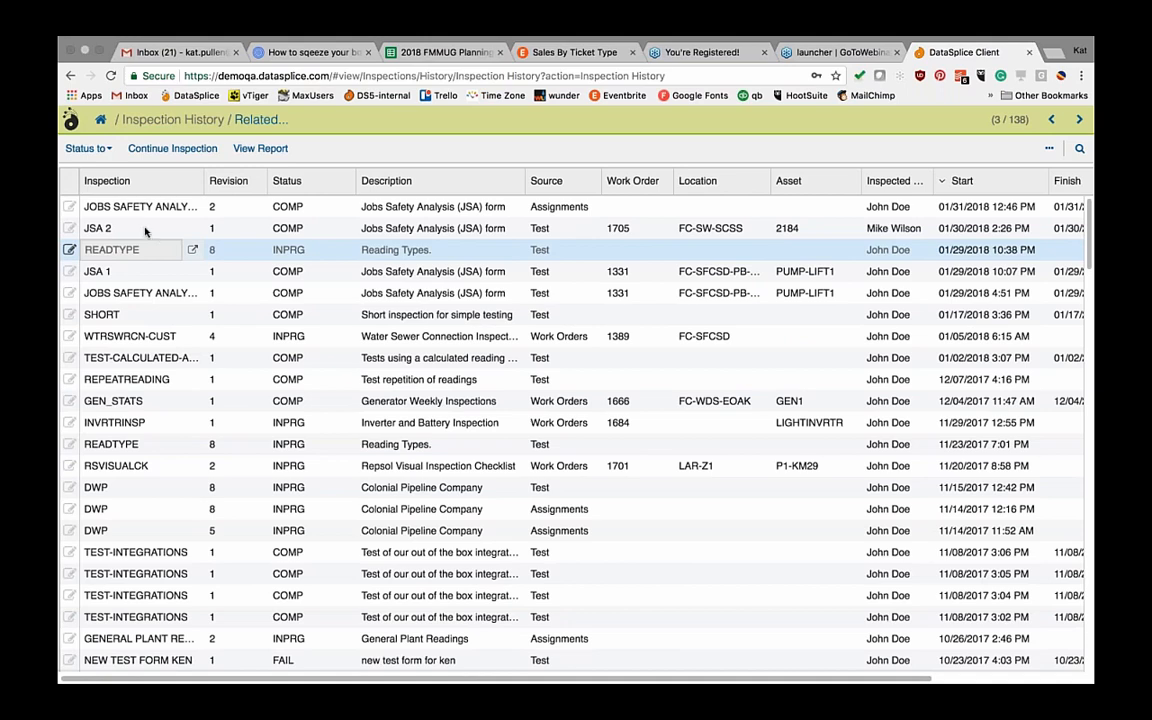
{"action": "left_click", "coordinate": [152, 208]}
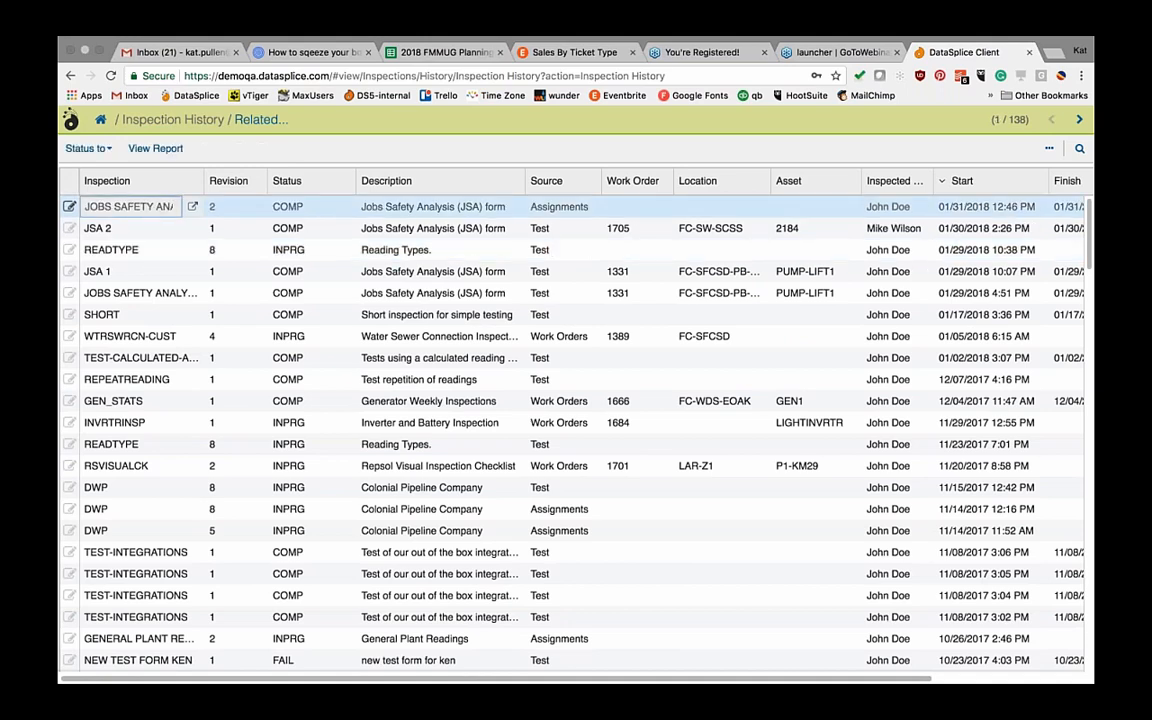
{"action": "left_click", "coordinate": [168, 229]}
{"action": "left_click", "coordinate": [150, 147]}
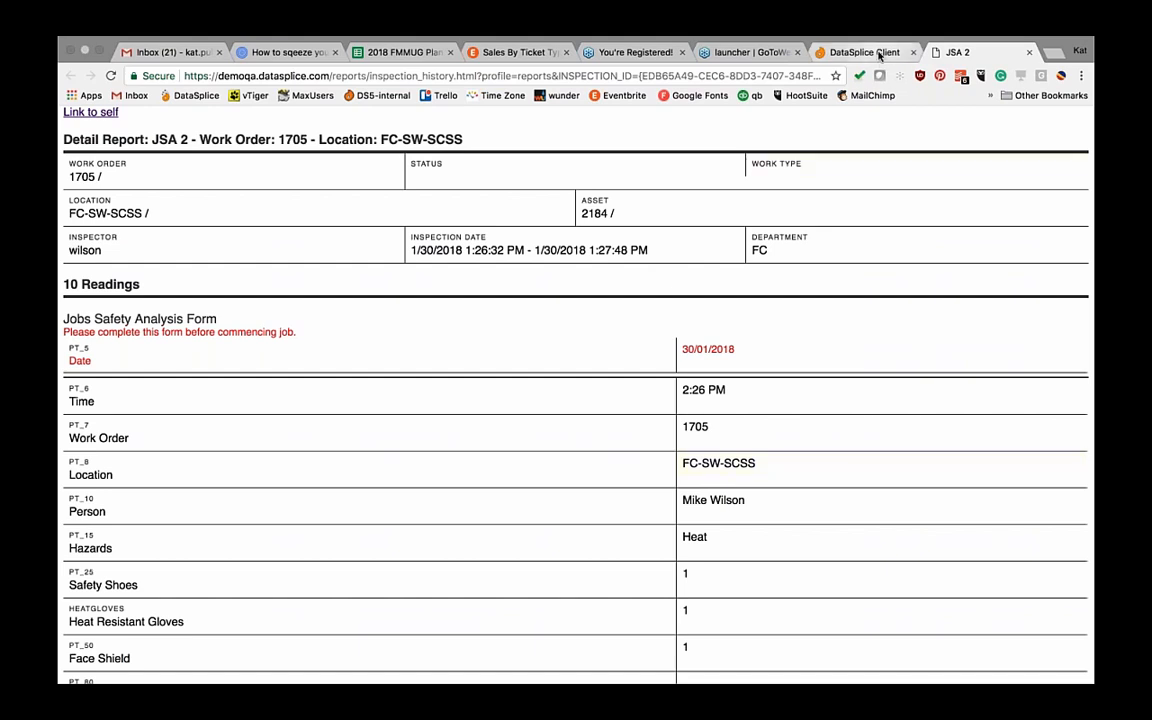
{"action": "left_click", "coordinate": [865, 52]}
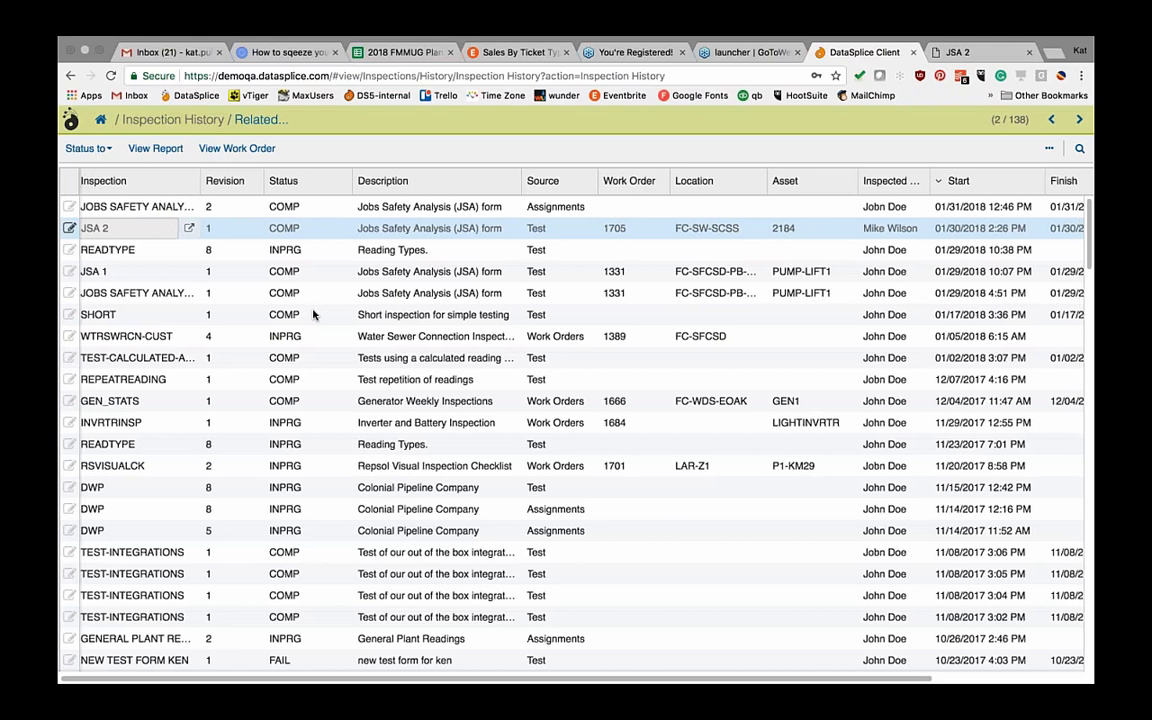
Step: Review the WTRSWRCN-CUST report for work order 1389 (4 readings, 1 alarm), then return
{"action": "scroll", "coordinate": [313, 314], "scroll_direction": "right", "scroll_amount": 2}
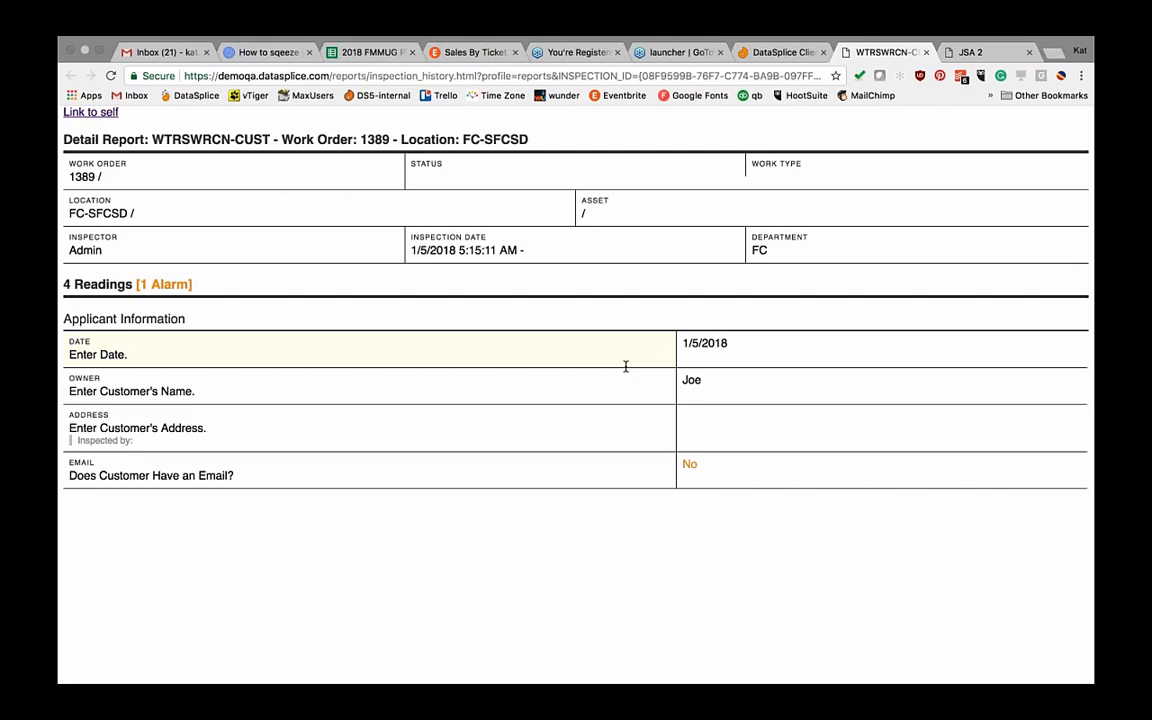
{"action": "left_click", "coordinate": [783, 52]}
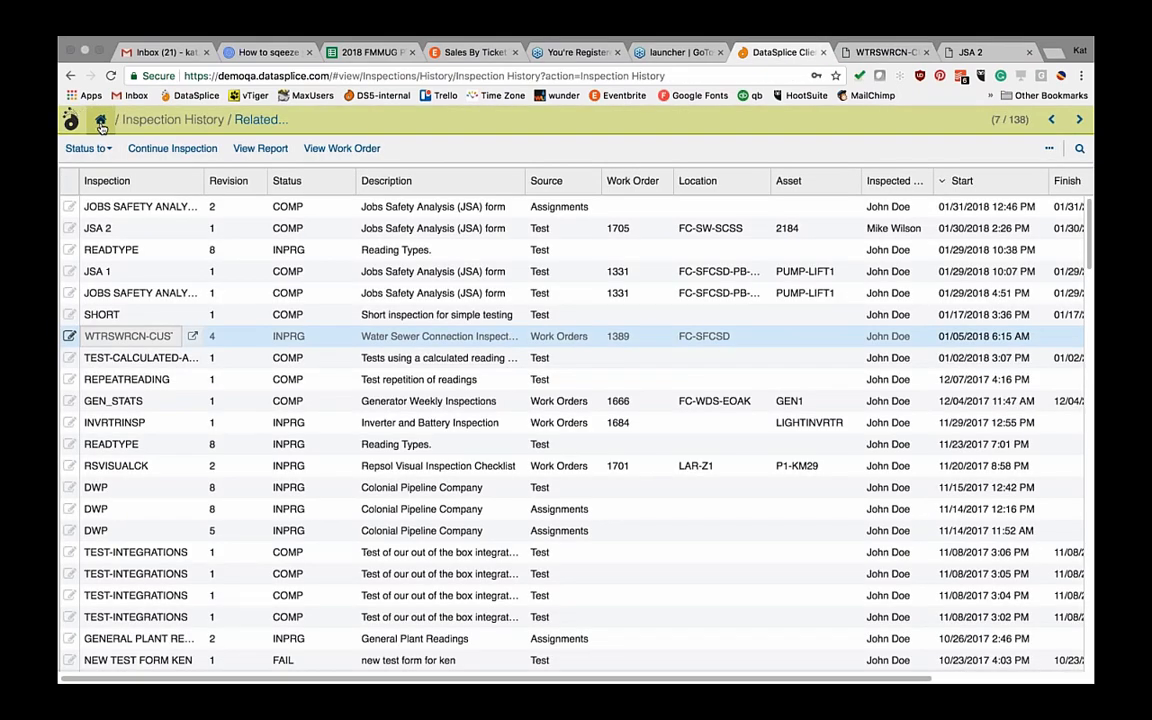
Step: Go home, open Edit Inspections, and search to list all 70 templates
{"action": "left_click", "coordinate": [101, 120]}
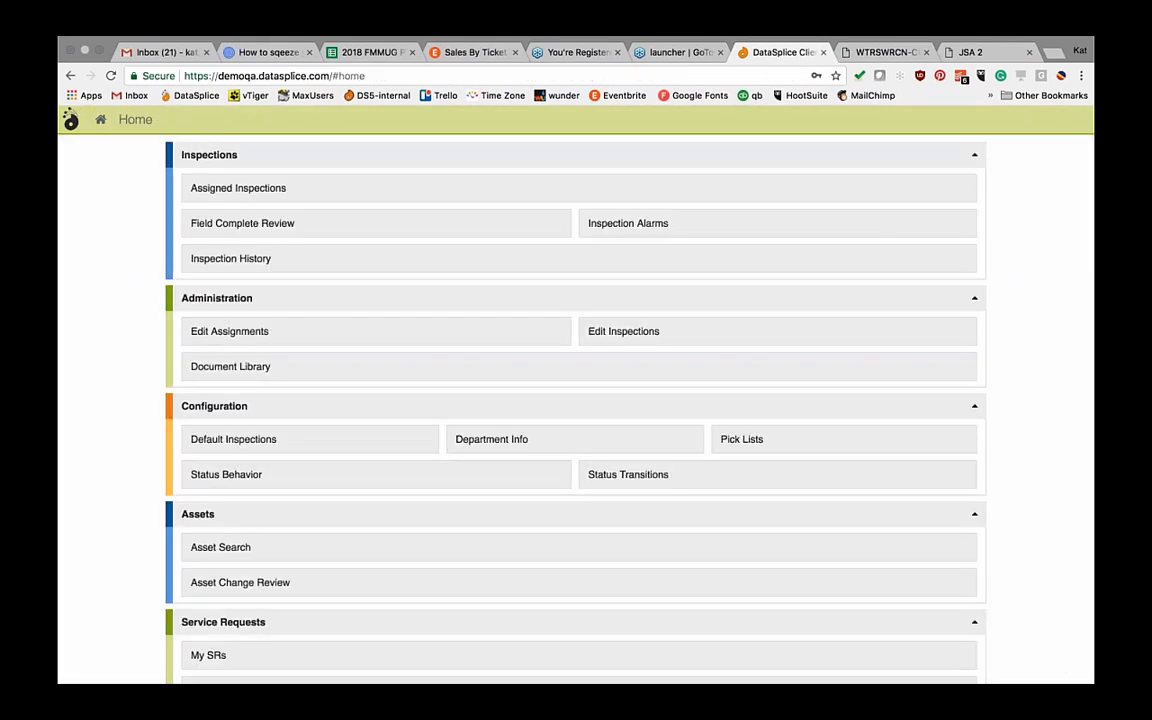
{"action": "left_click", "coordinate": [633, 330]}
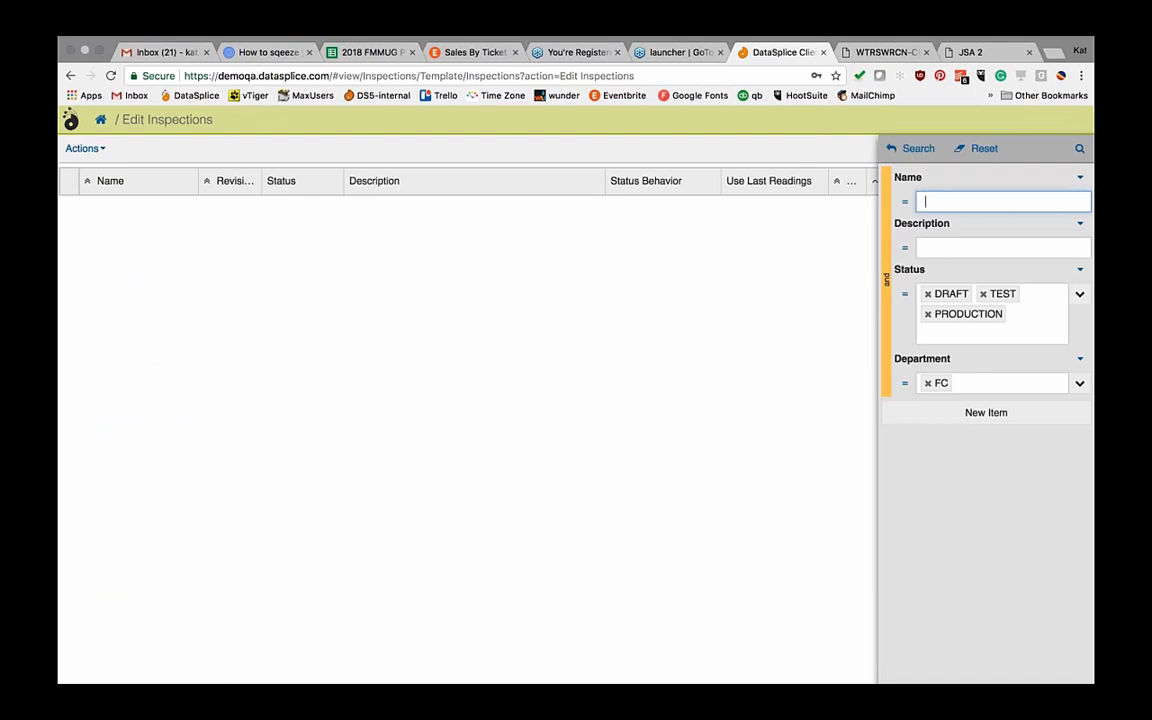
{"action": "left_click", "coordinate": [908, 150]}
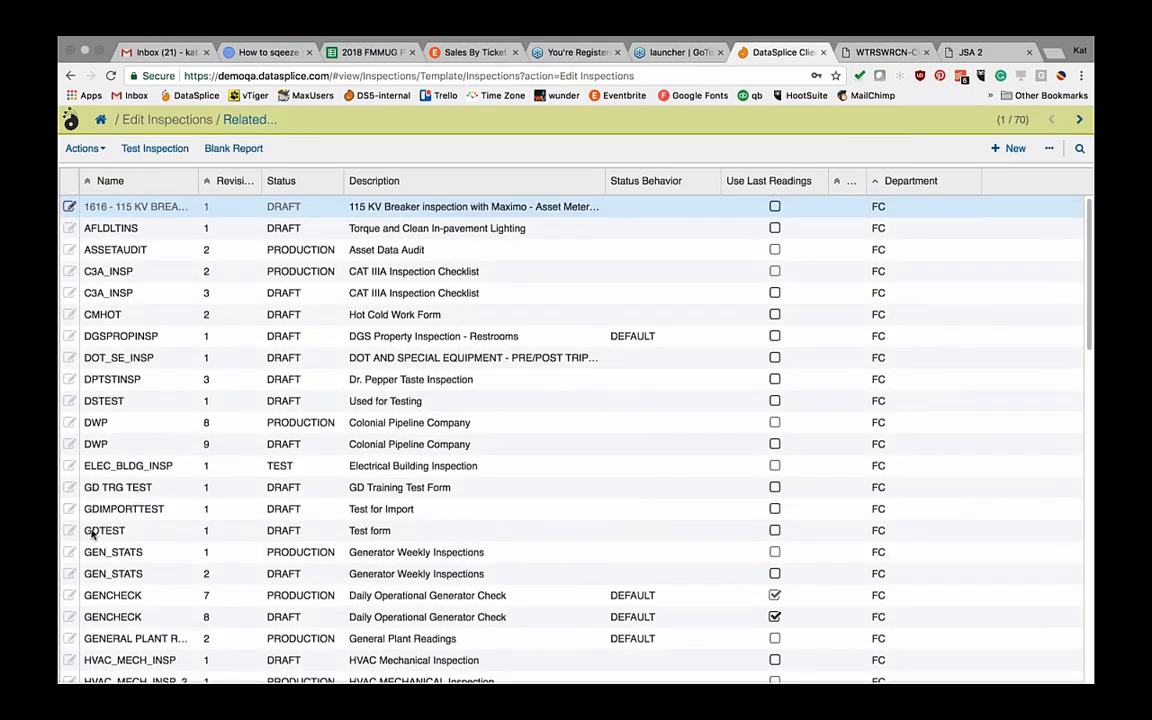
Step: Select Jobs Safety Analysis revision 3 and show its Related views menu
{"action": "scroll", "coordinate": [92, 617], "scroll_direction": "down", "scroll_amount": 3}
{"action": "scroll", "coordinate": [92, 617], "scroll_direction": "up", "scroll_amount": 3}
{"action": "scroll", "coordinate": [92, 617], "scroll_direction": "down", "scroll_amount": 2}
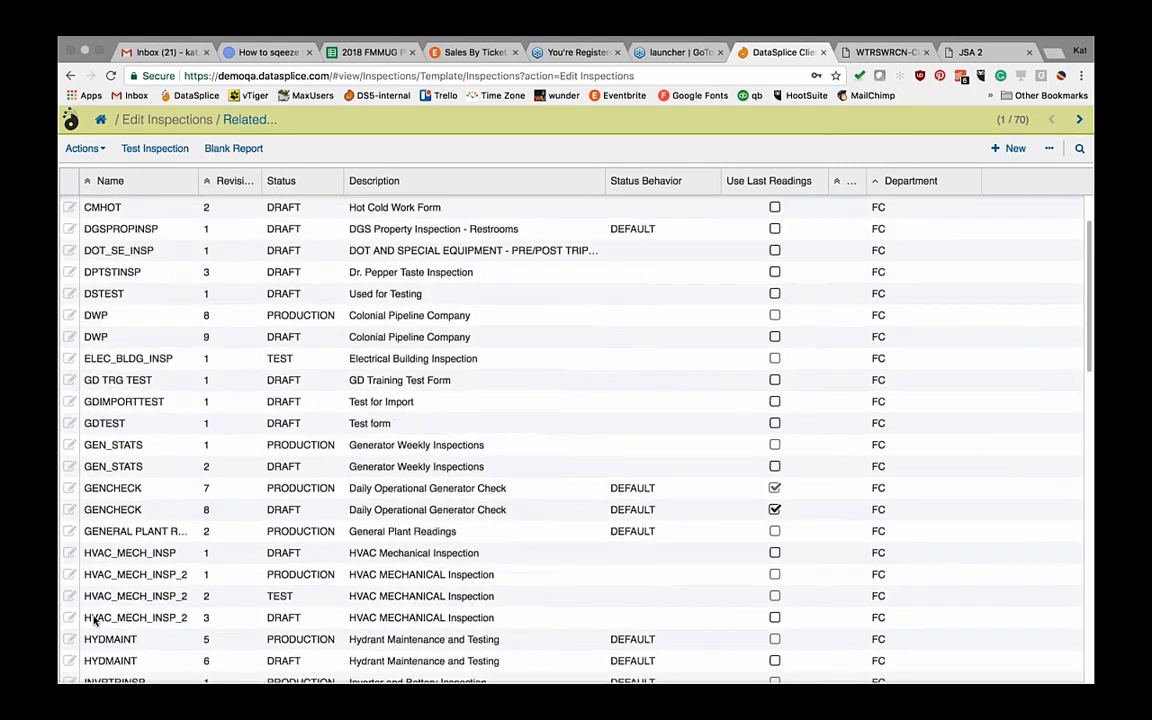
{"action": "scroll", "coordinate": [95, 620], "scroll_direction": "down", "scroll_amount": 4}
{"action": "left_click", "coordinate": [112, 600]}
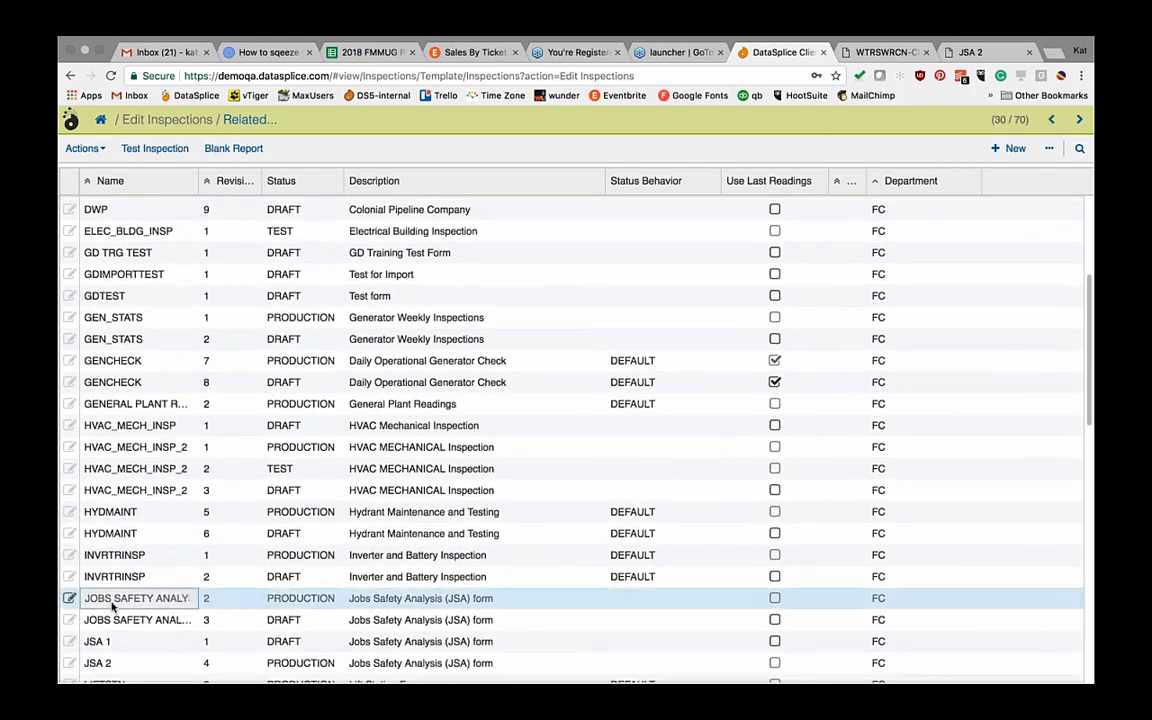
{"action": "left_click", "coordinate": [113, 620]}
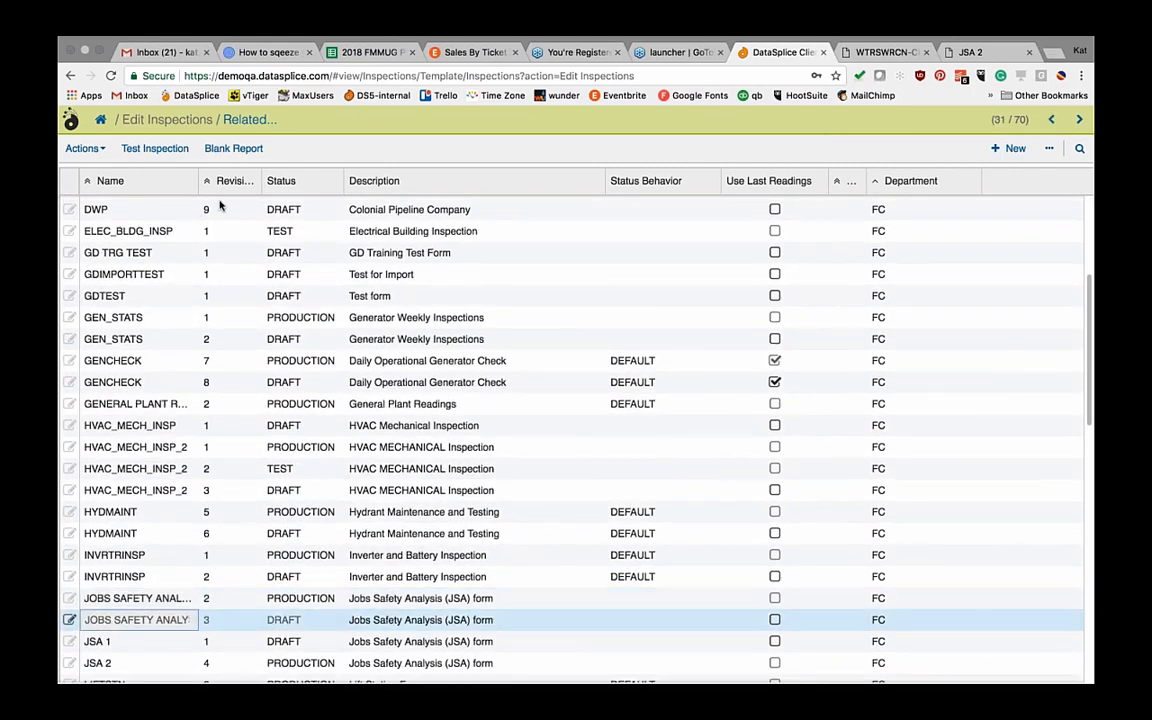
{"action": "left_click", "coordinate": [250, 120]}
Step: Choose Readings to load the 19 readings of the JSA Rev.3 draft template
{"action": "left_click", "coordinate": [255, 150]}
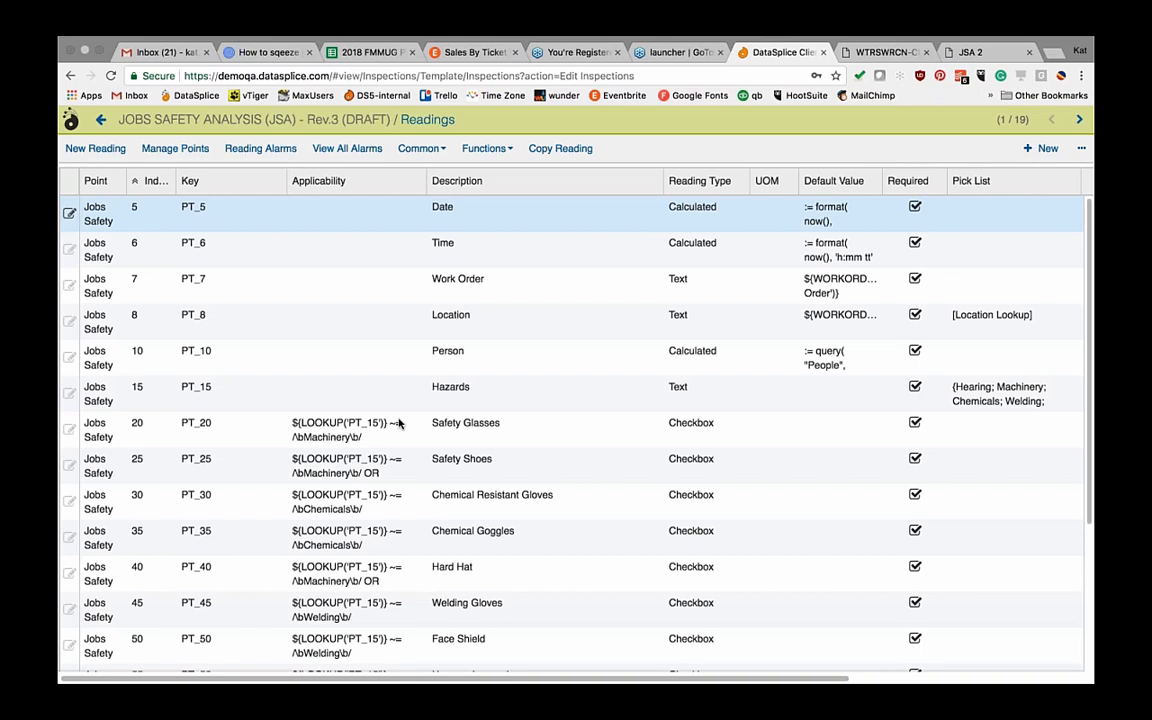
Step: Read PT_20's applicability expression without changes, then return to the inspection templates list
{"action": "left_click", "coordinate": [398, 424]}
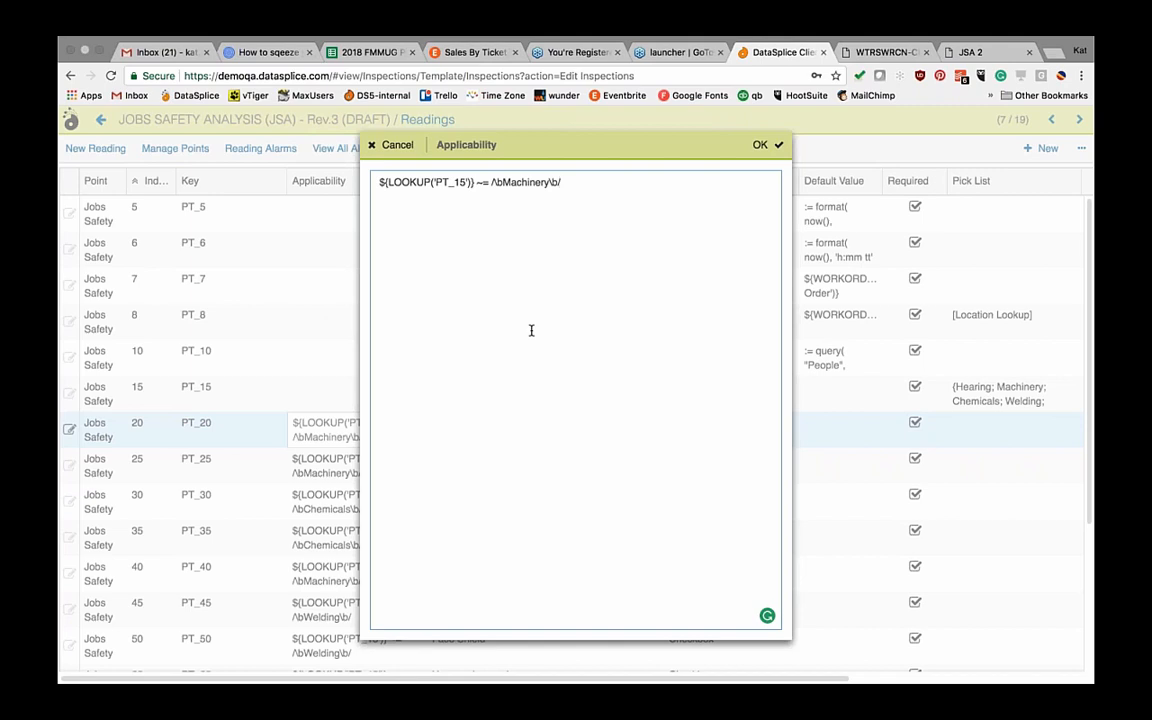
{"action": "left_click", "coordinate": [389, 145]}
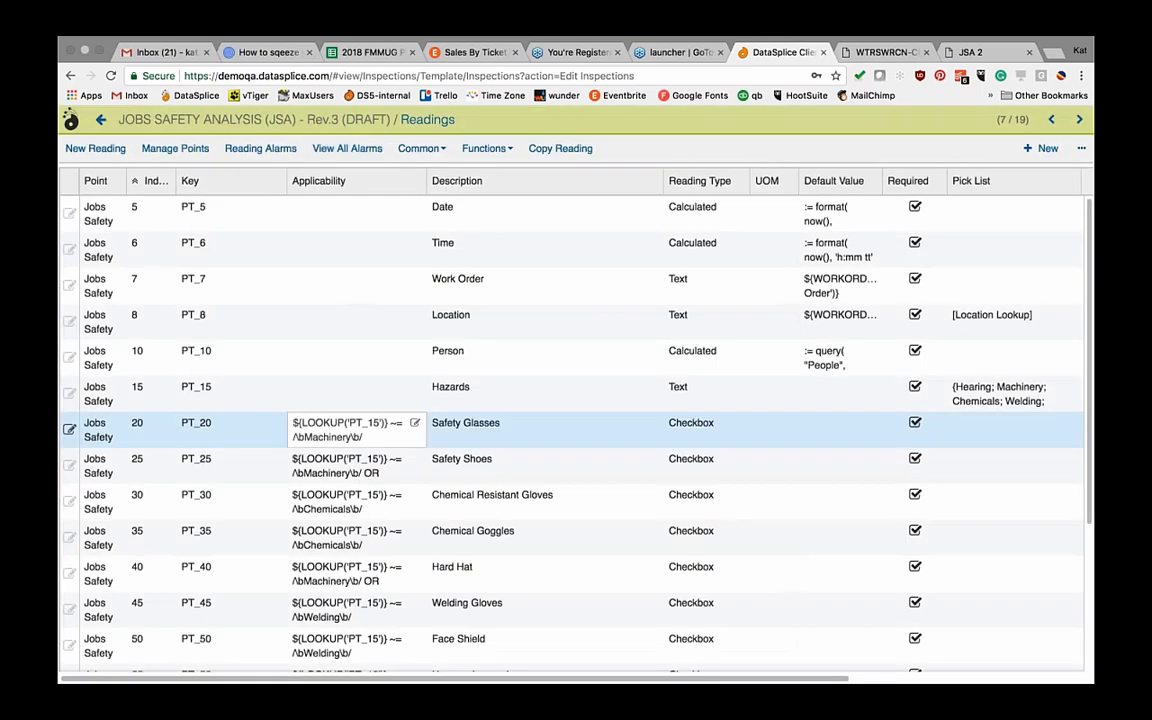
{"action": "left_click", "coordinate": [340, 255]}
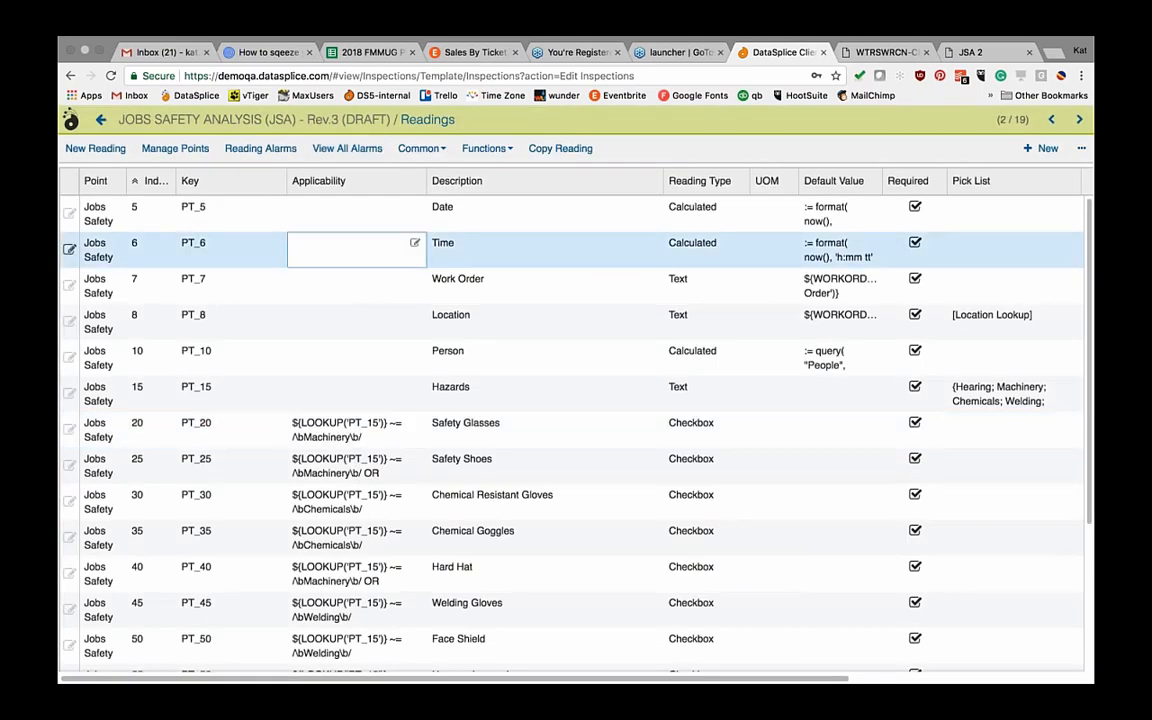
{"action": "left_click", "coordinate": [100, 119]}
{"action": "left_click", "coordinate": [117, 230]}
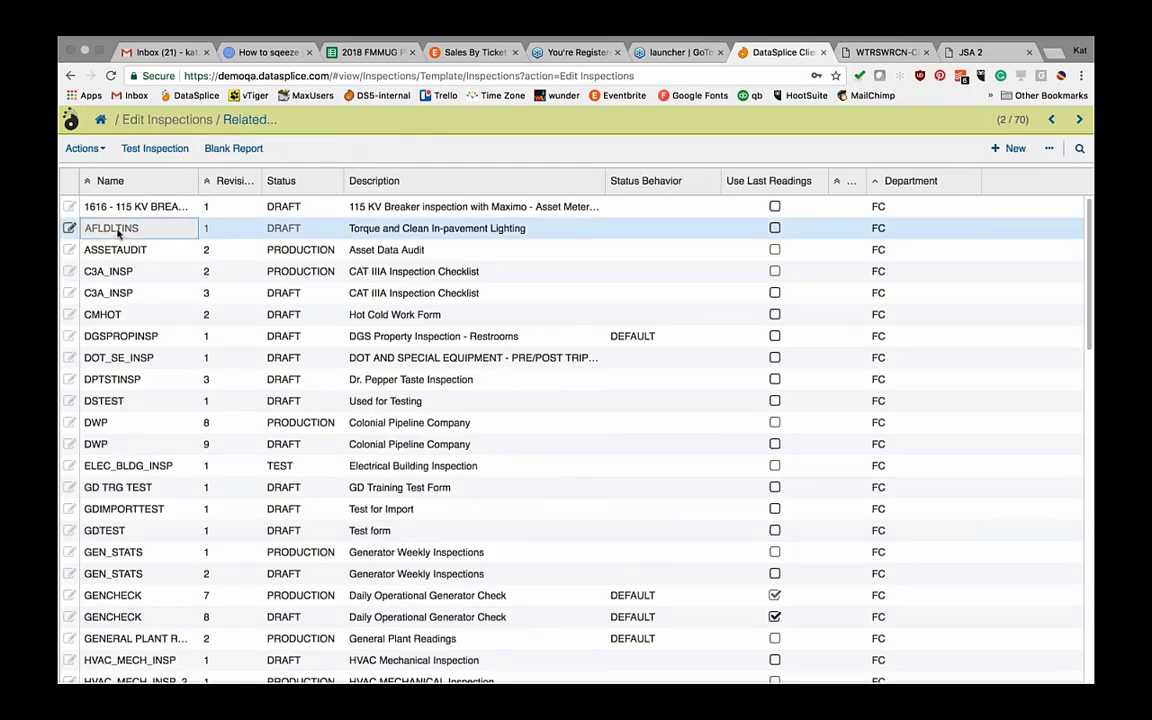
Step: Open AFLDLTINS Rev.1 readings and check STEP1 applies only to Stainless Steel or Black Oxide bolts
{"action": "left_click", "coordinate": [246, 119]}
{"action": "scroll", "coordinate": [498, 418], "scroll_direction": "down", "scroll_amount": 2}
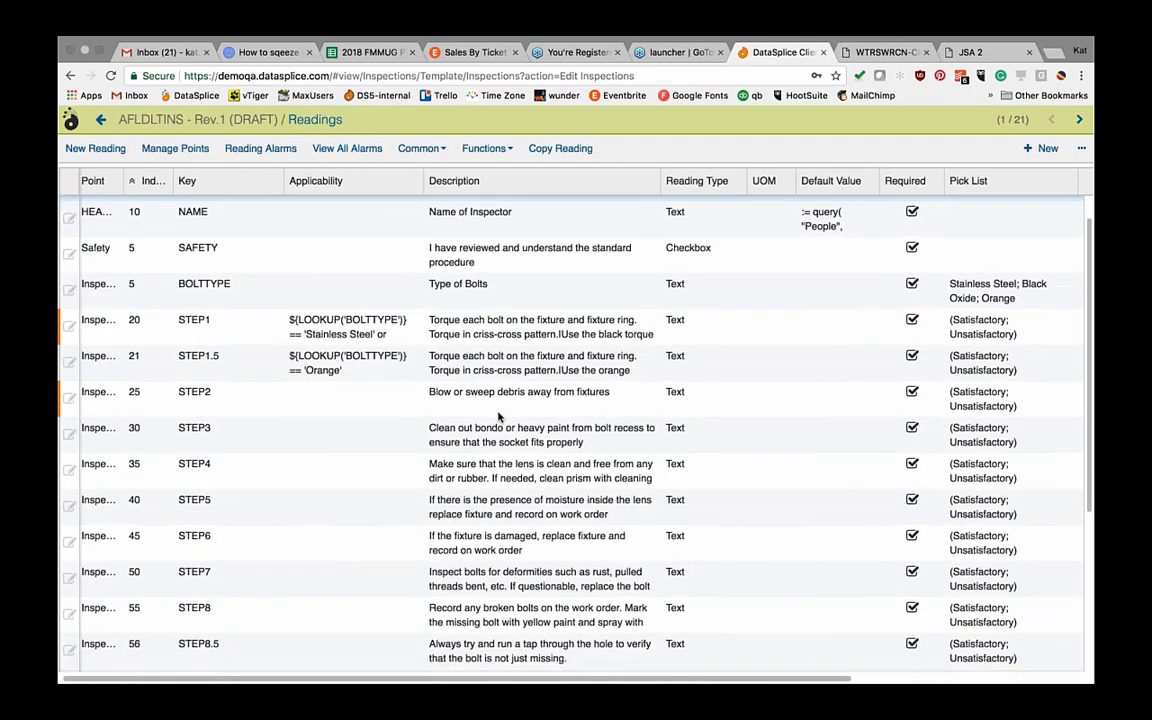
{"action": "scroll", "coordinate": [498, 418], "scroll_direction": "right", "scroll_amount": 3}
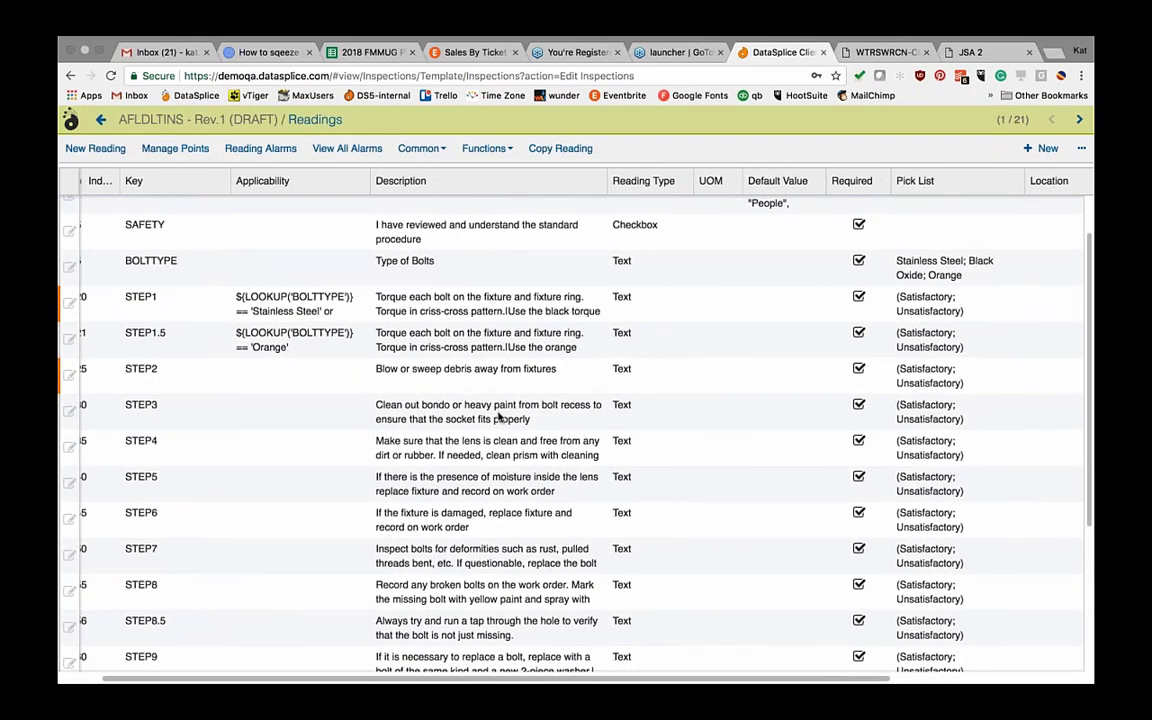
{"action": "left_click", "coordinate": [295, 303]}
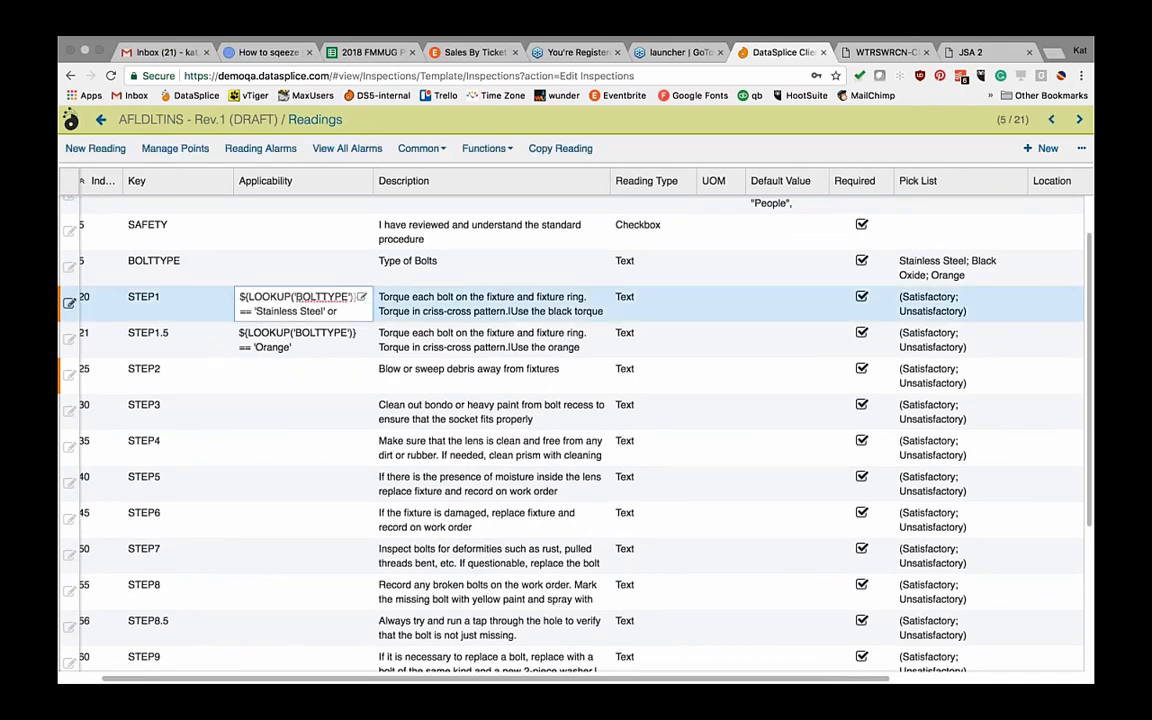
{"action": "left_click", "coordinate": [361, 297]}
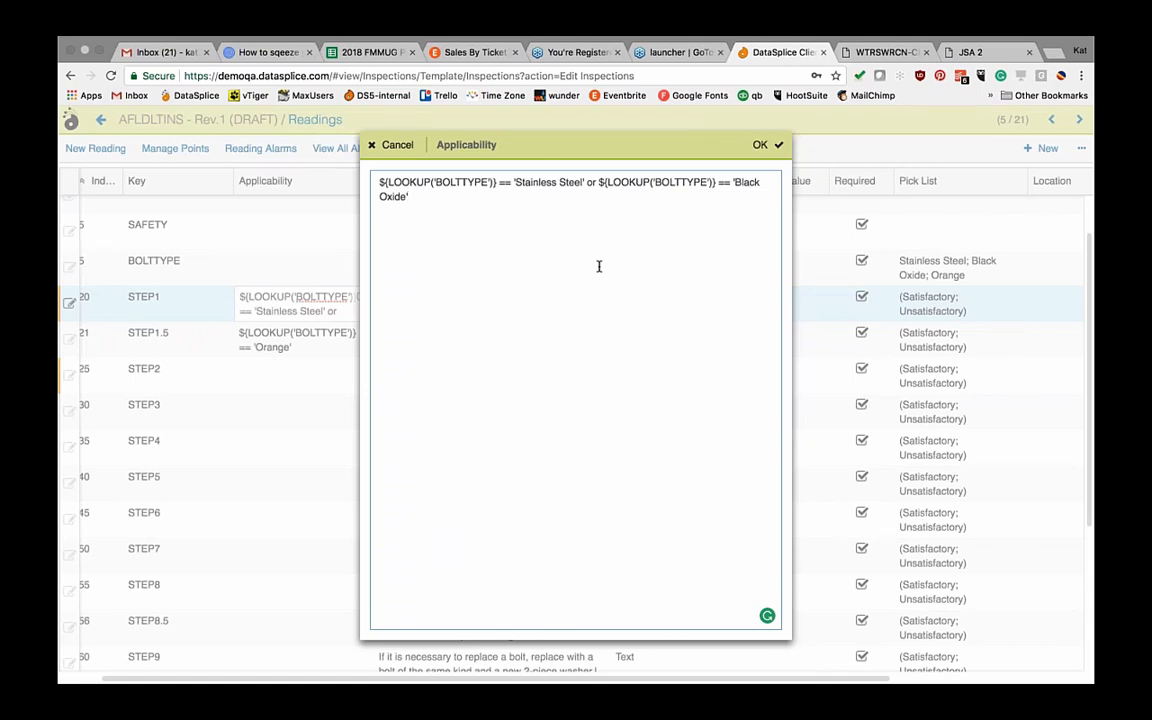
{"action": "left_click", "coordinate": [767, 145]}
{"action": "left_click", "coordinate": [652, 296]}
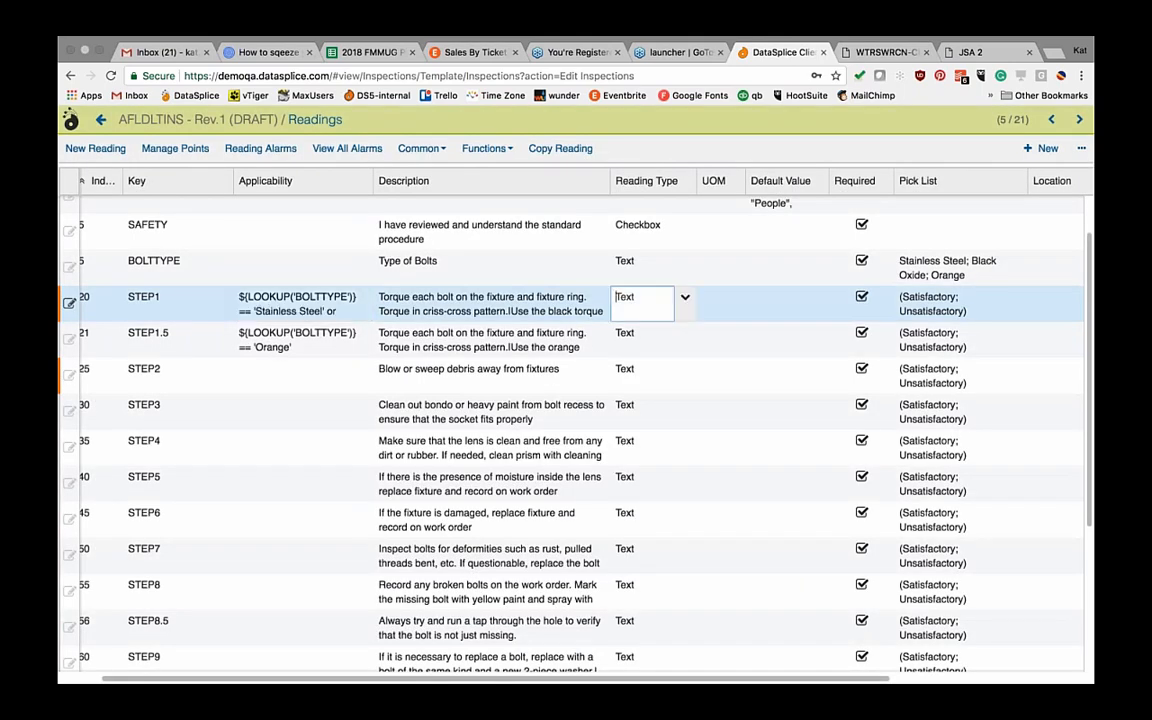
{"action": "left_click", "coordinate": [686, 301]}
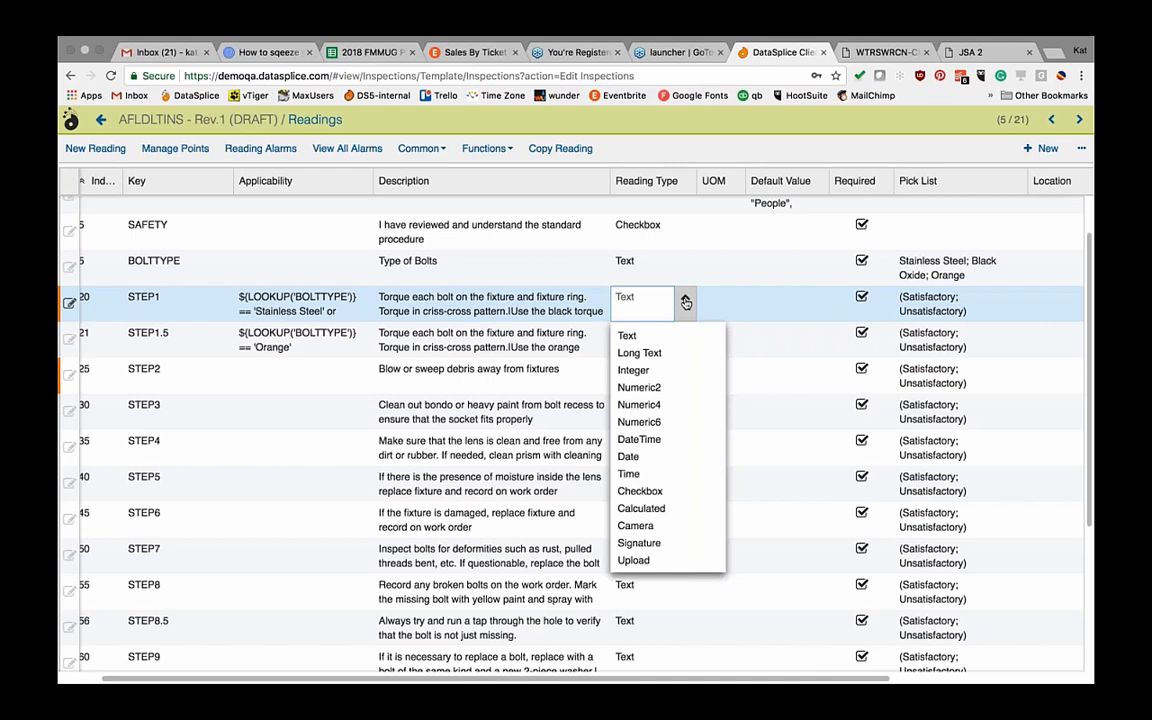
{"action": "key", "text": "Tab"}
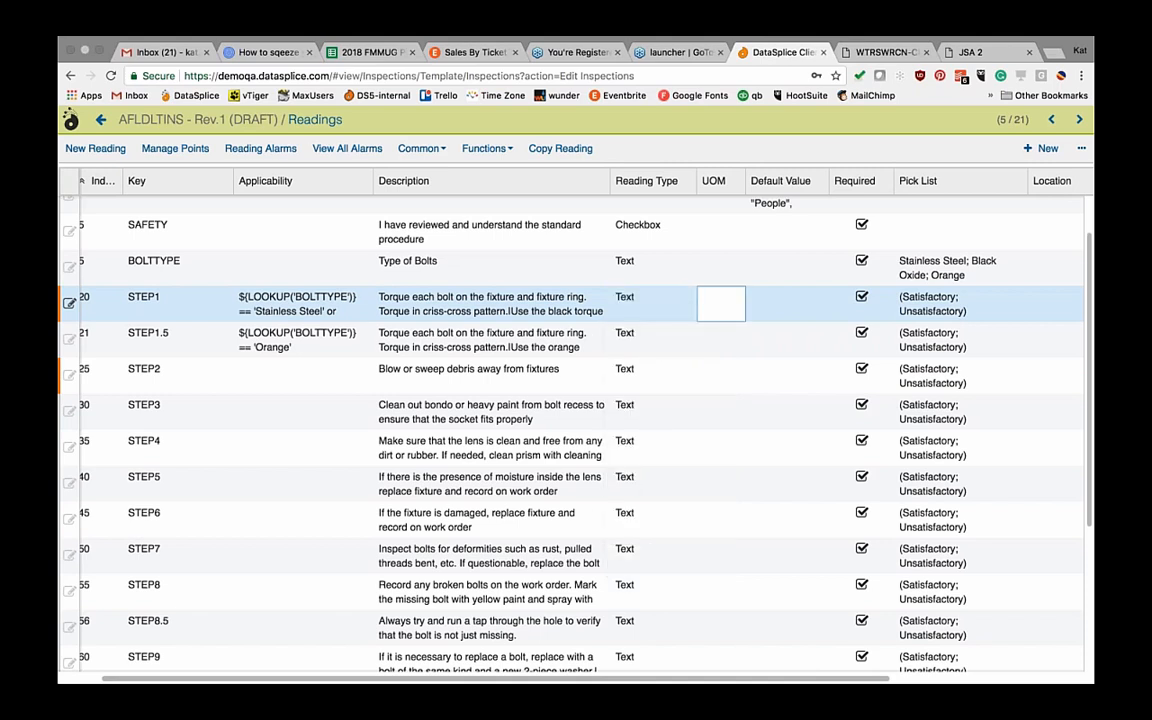
{"action": "key", "text": "Up"}
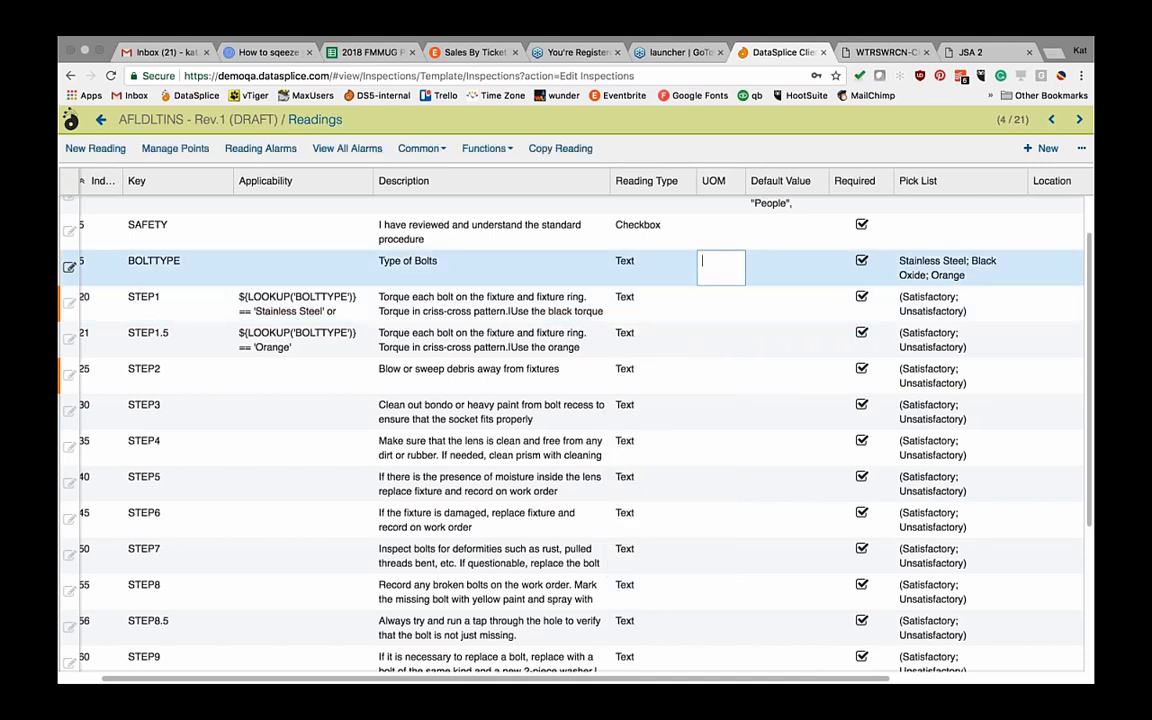
{"action": "type", "text": "Volts"}
{"action": "key", "text": "Down"}
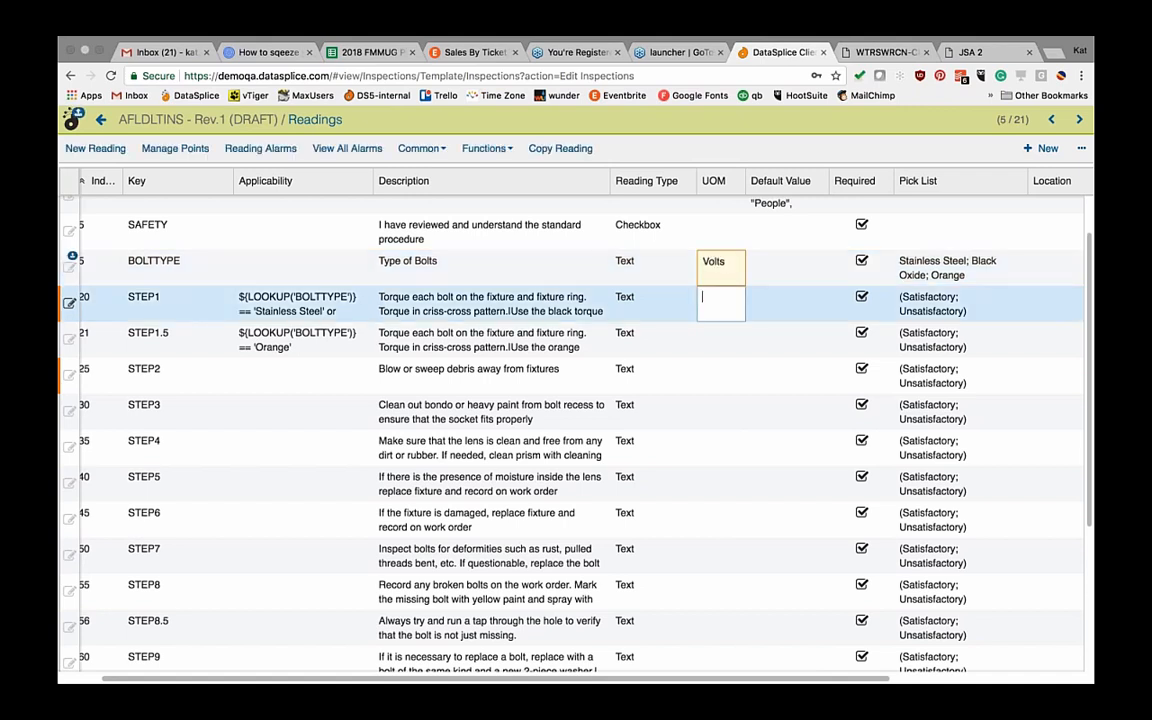
{"action": "key", "text": "Up"}
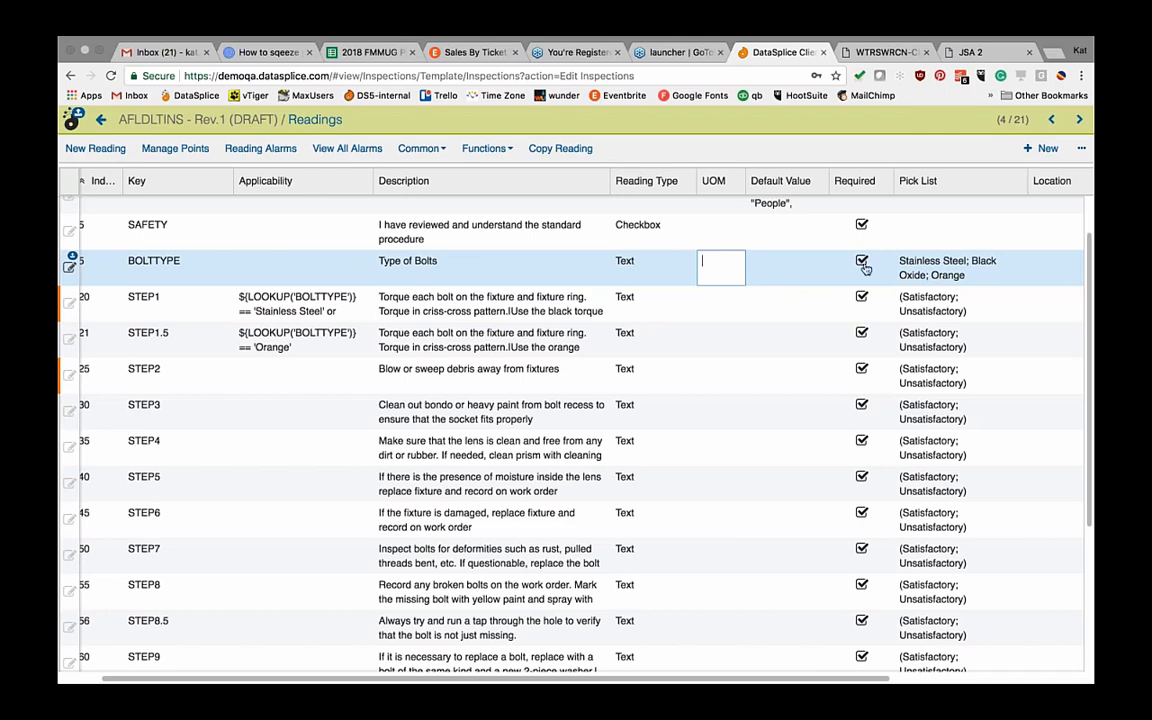
{"action": "scroll", "coordinate": [900, 272], "scroll_direction": "right", "scroll_amount": 2}
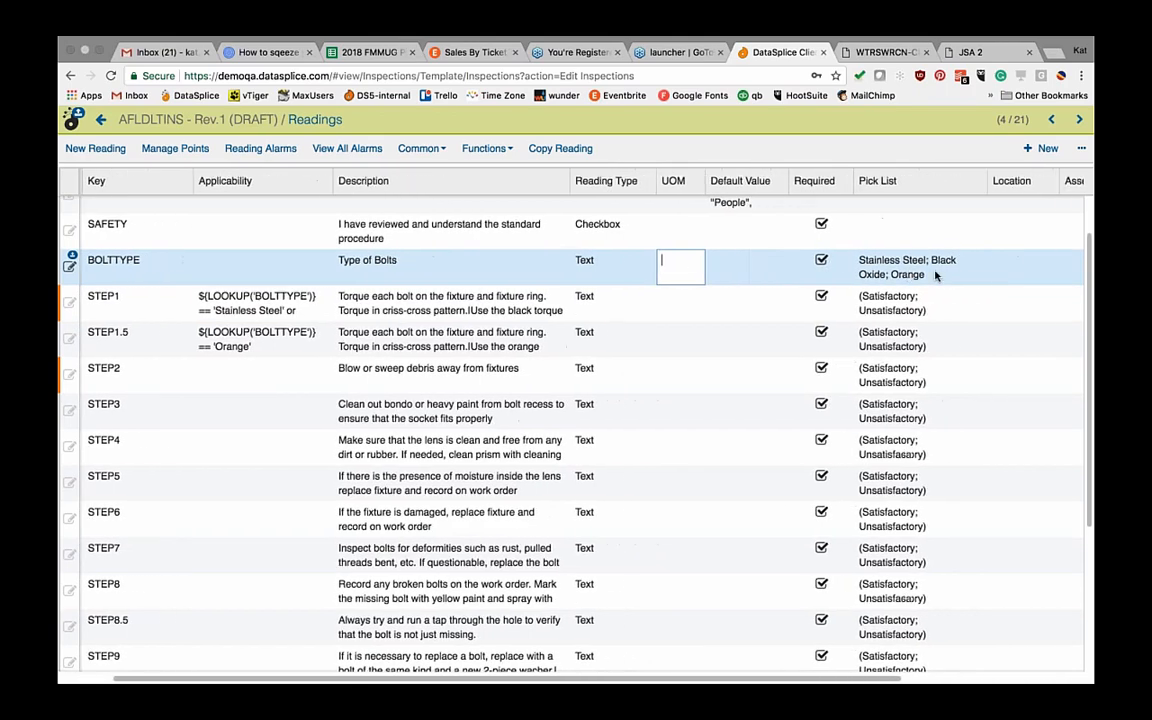
{"action": "scroll", "coordinate": [935, 275], "scroll_direction": "right", "scroll_amount": 2}
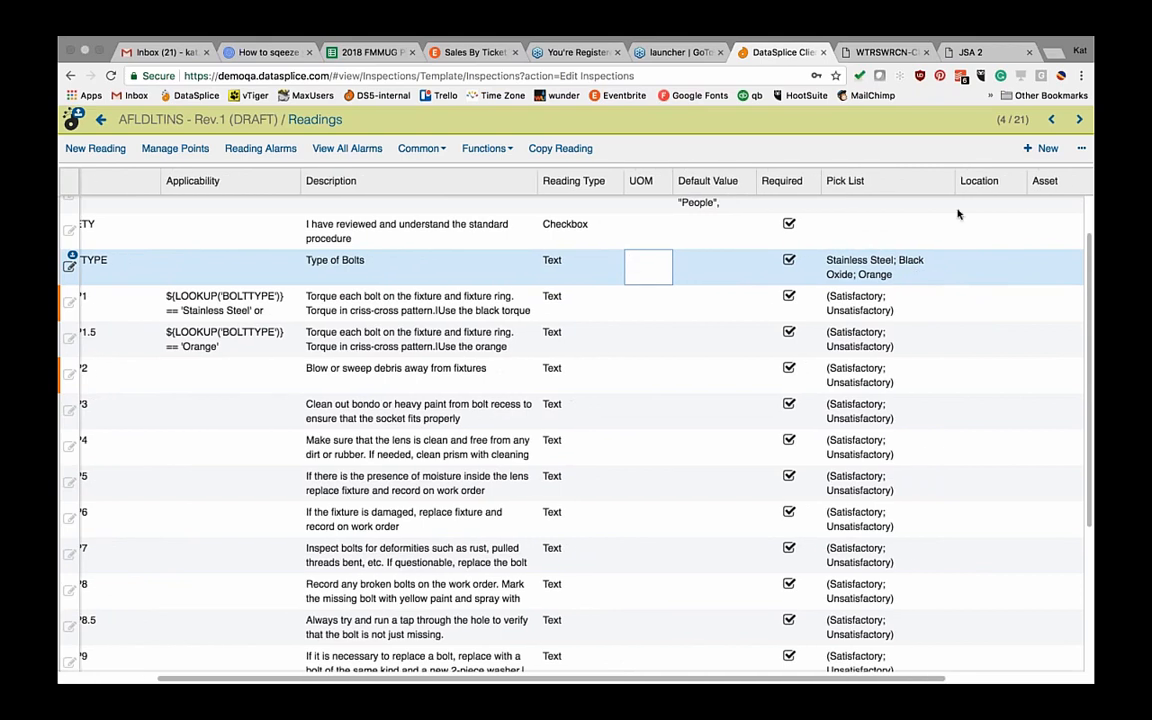
{"action": "left_click", "coordinate": [915, 272]}
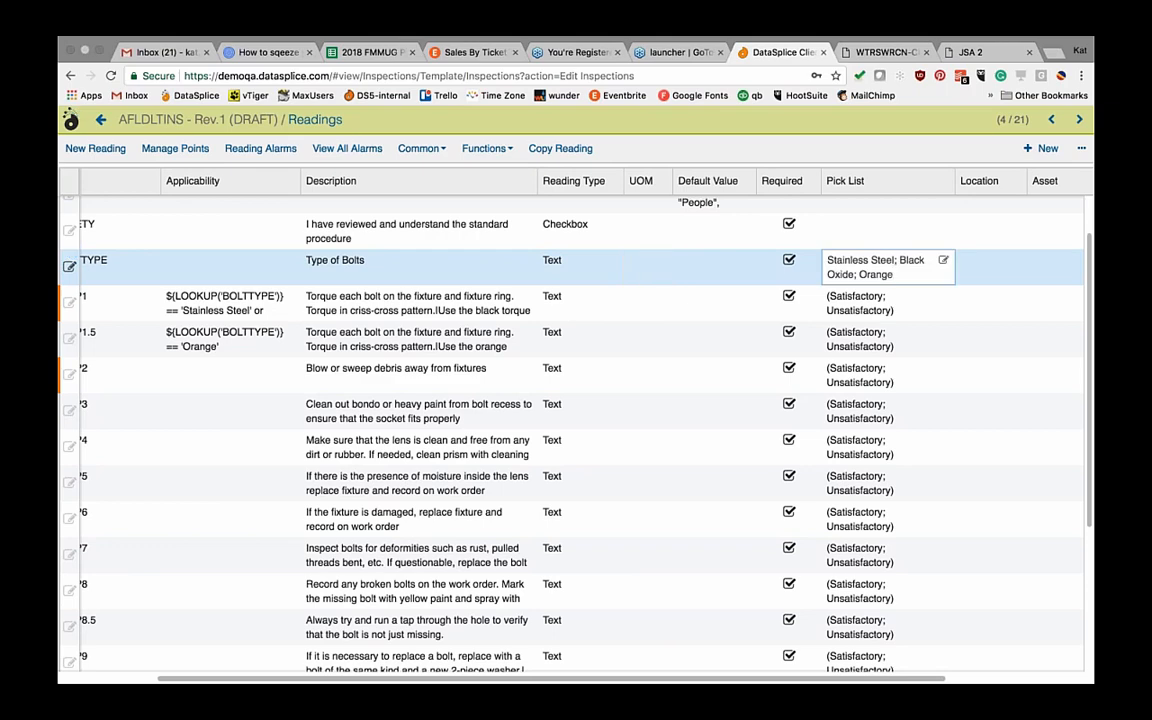
Step: Review the BOLTTYPE pick list values without changing them
{"action": "left_click", "coordinate": [944, 261]}
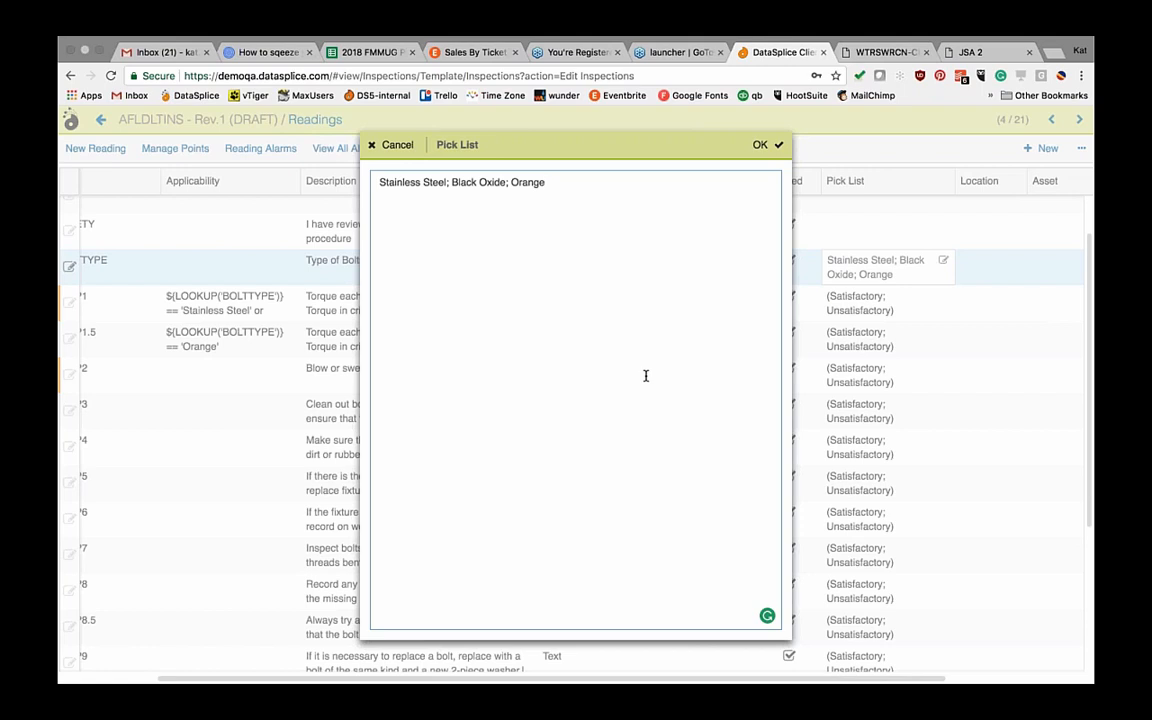
{"action": "left_click", "coordinate": [397, 146]}
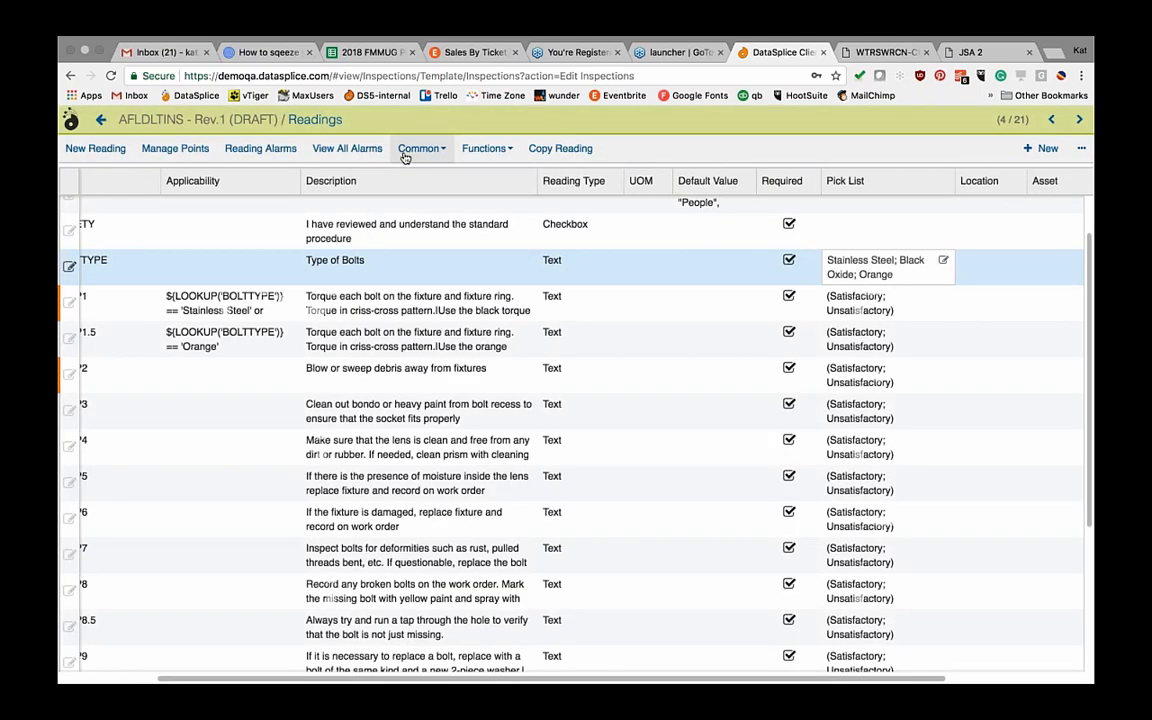
{"action": "left_click", "coordinate": [925, 308]}
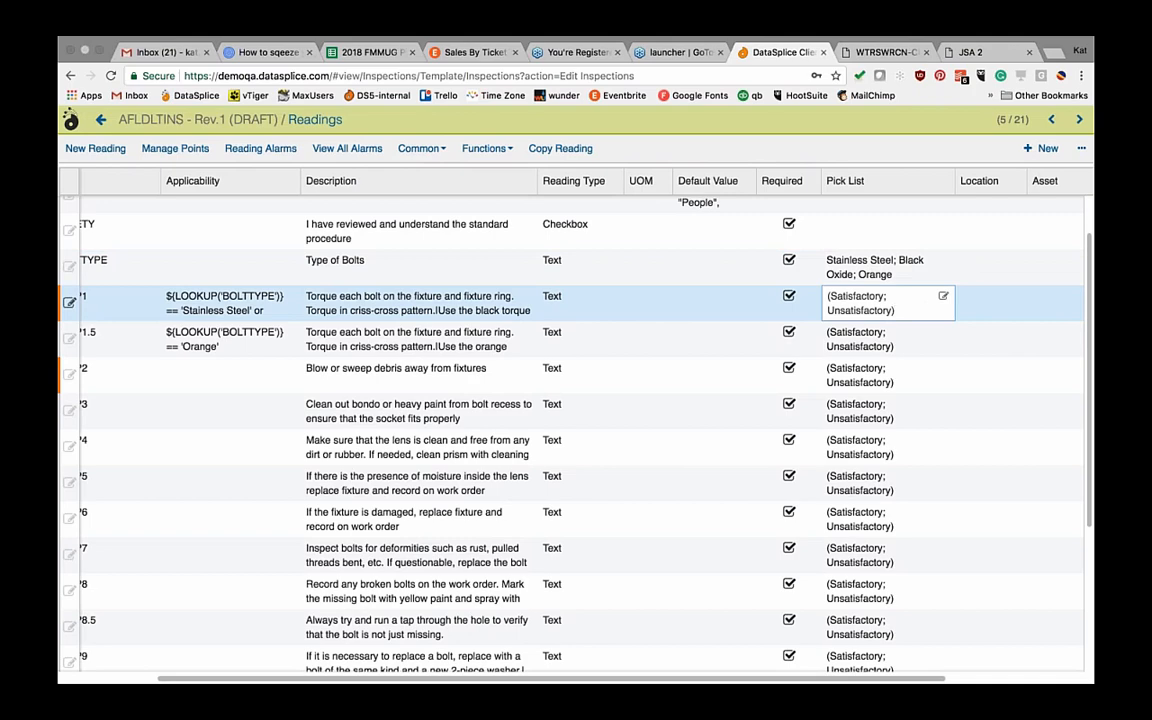
{"action": "scroll", "coordinate": [576, 430], "scroll_direction": "up", "scroll_amount": 2}
{"action": "scroll", "coordinate": [576, 430], "scroll_direction": "down", "scroll_amount": 8}
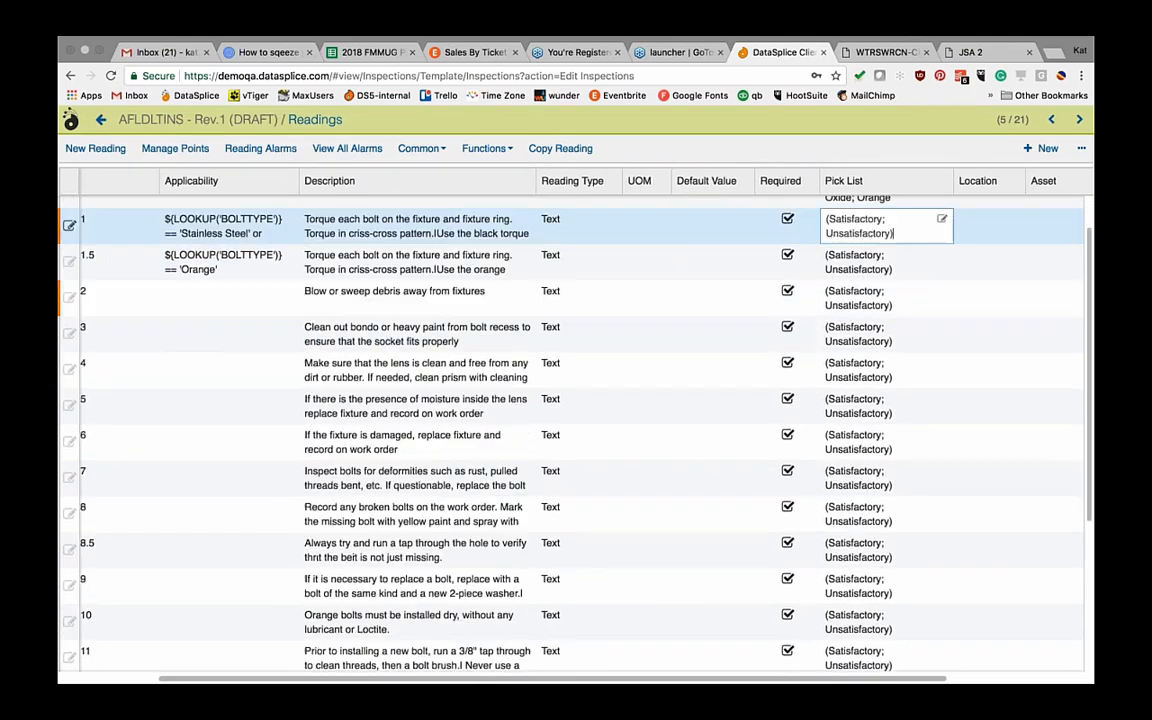
{"action": "scroll", "coordinate": [576, 430], "scroll_direction": "up", "scroll_amount": 6}
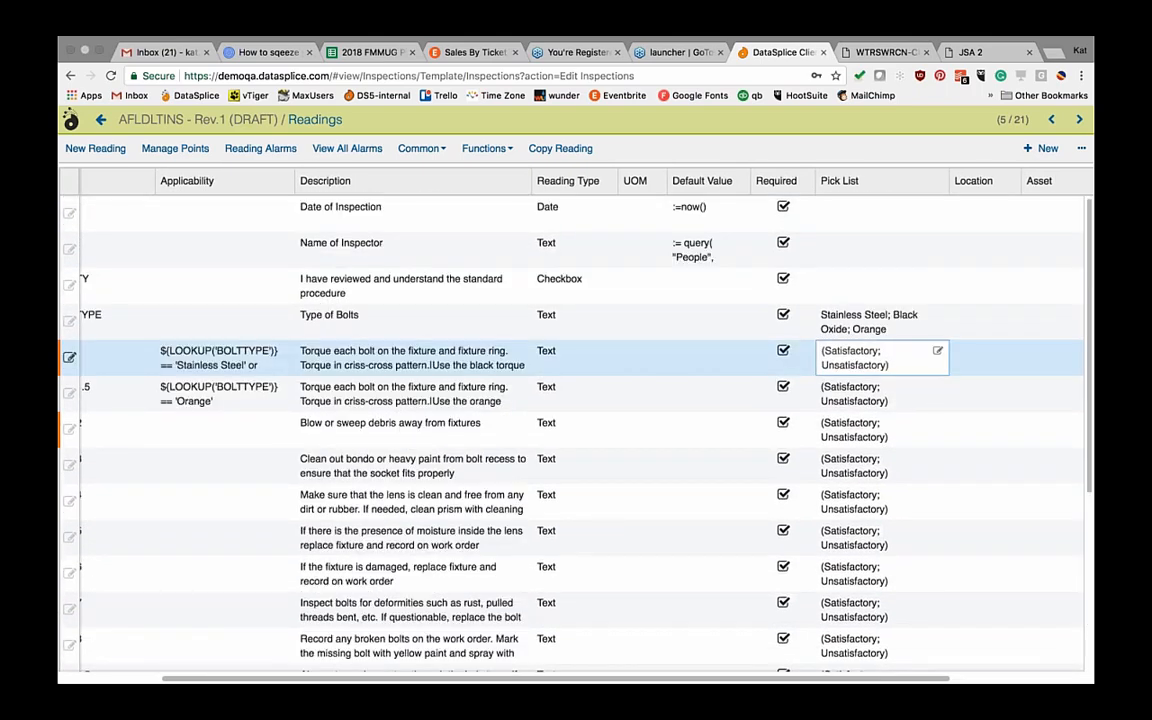
Step: Wrap the Type of Bolts choices in { } and give the safety reading [Location Lookup]
{"action": "left_click", "coordinate": [823, 316]}
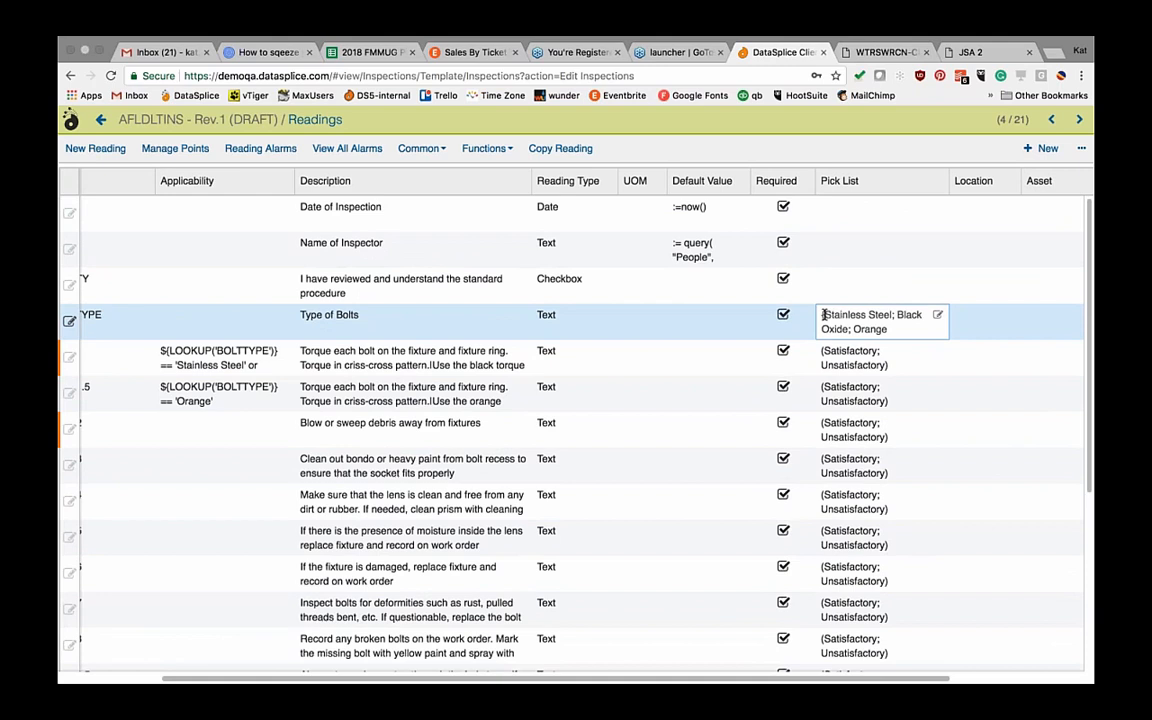
{"action": "type", "text": "{"}
{"action": "left_click", "coordinate": [895, 330]}
{"action": "type", "text": "}"}
{"action": "left_click", "coordinate": [868, 286]}
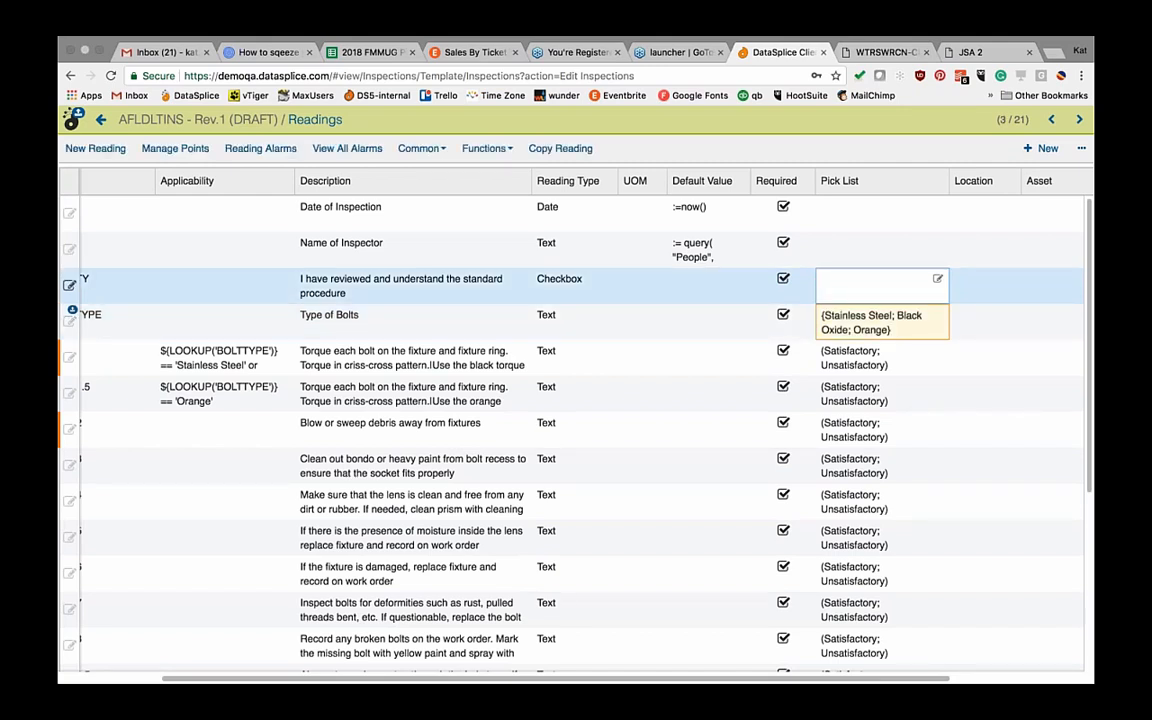
{"action": "type", "text": "[Location Lookup]"}
Step: Set the Type of Bolts reading's default value to Black
{"action": "left_click", "coordinate": [705, 250]}
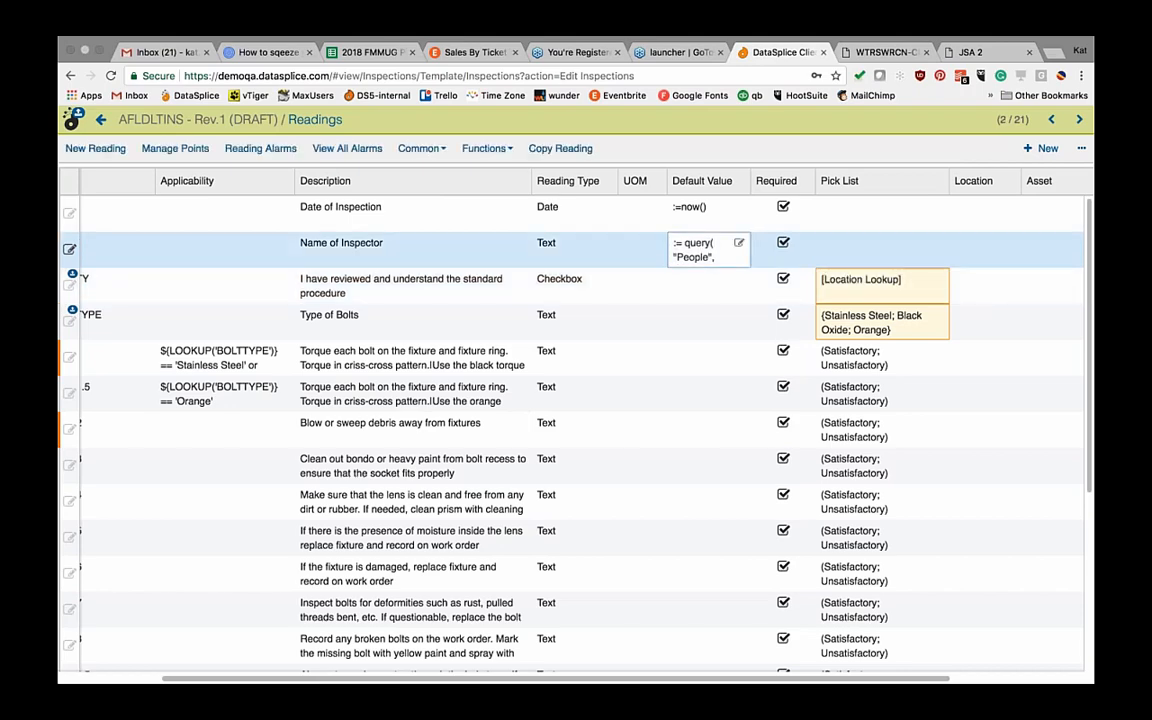
{"action": "scroll", "coordinate": [710, 294], "scroll_direction": "down", "scroll_amount": 3}
{"action": "scroll", "coordinate": [710, 294], "scroll_direction": "up", "scroll_amount": 3}
{"action": "left_click", "coordinate": [708, 318]}
{"action": "type", "text": "Black"}
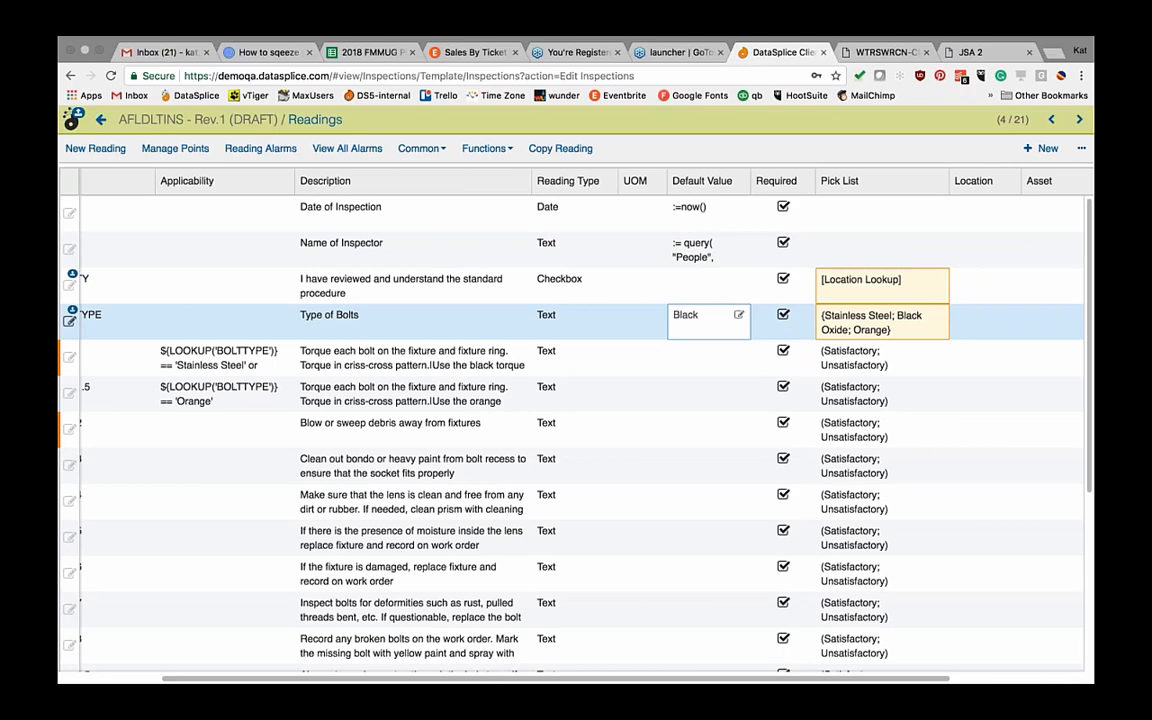
{"action": "left_click", "coordinate": [706, 249]}
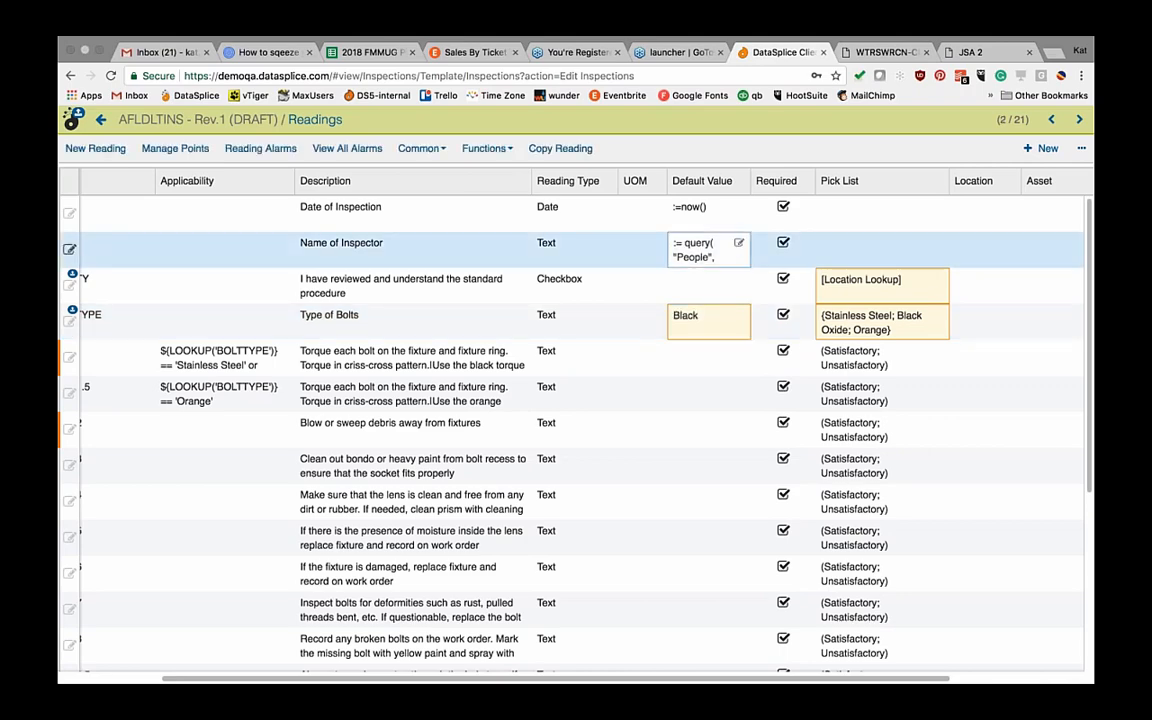
Step: Review the Name of Inspector default formula, a People query on Display Name
{"action": "left_click", "coordinate": [738, 243]}
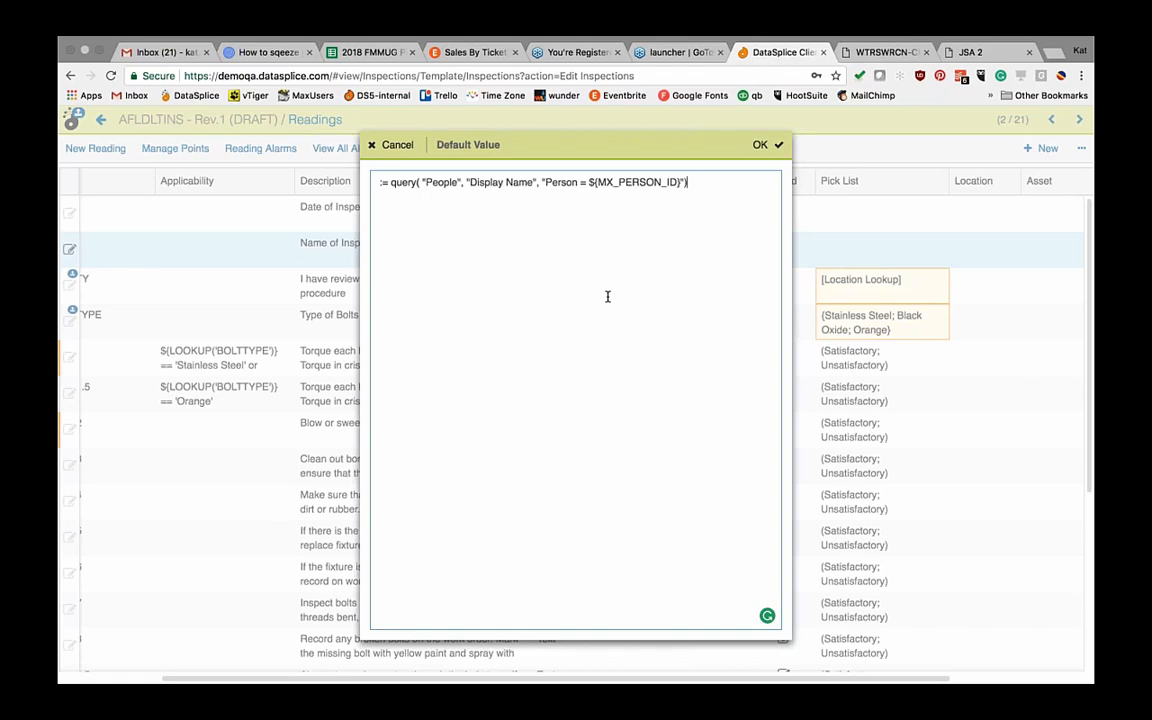
{"action": "left_click", "coordinate": [211, 310]}
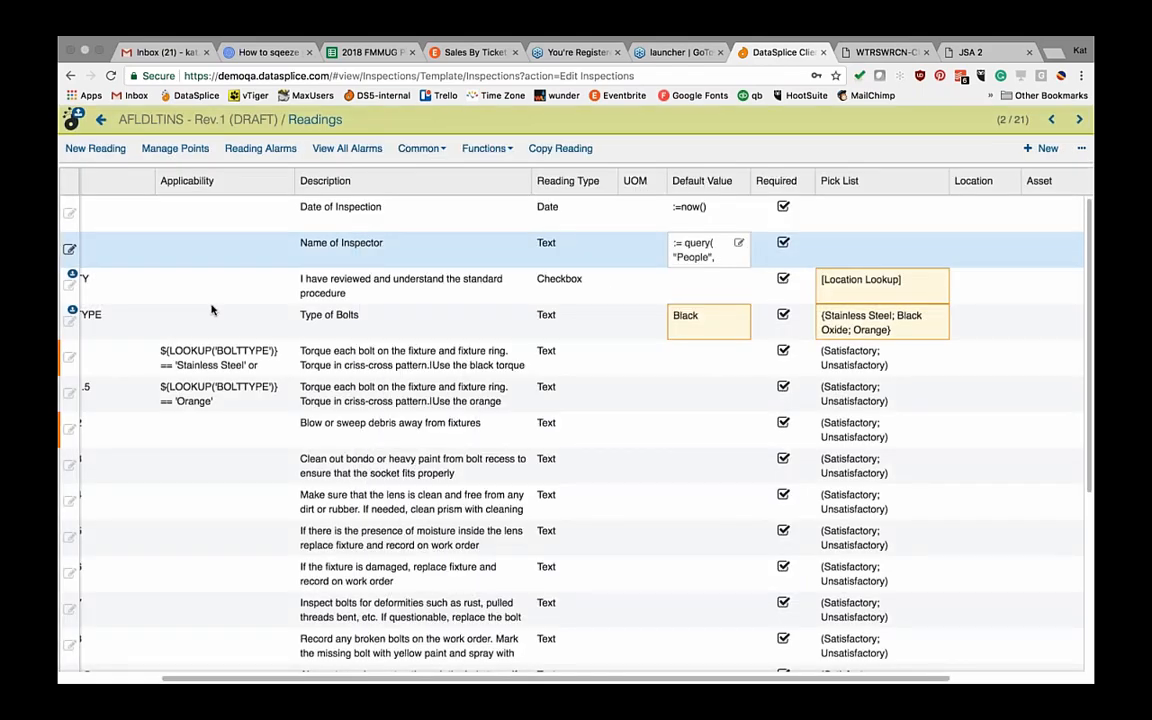
{"action": "scroll", "coordinate": [211, 310], "scroll_direction": "left", "scroll_amount": 5}
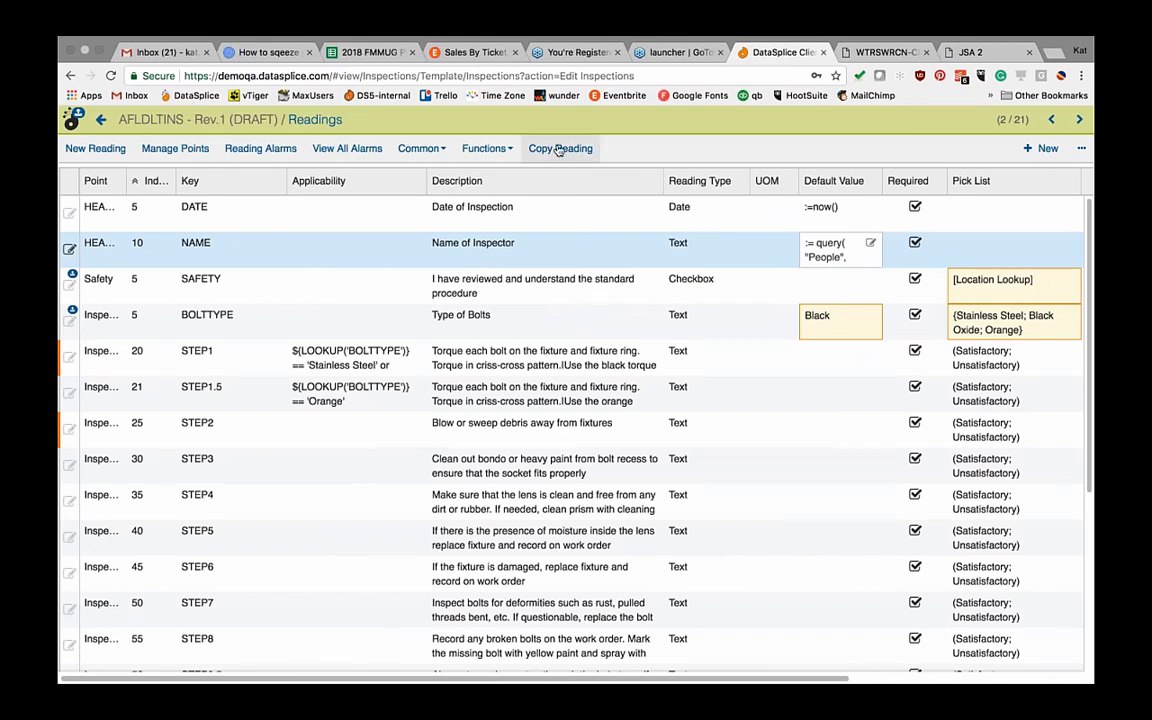
Step: Copy the Name of Inspector reading, then cancel the copy
{"action": "left_click", "coordinate": [202, 240]}
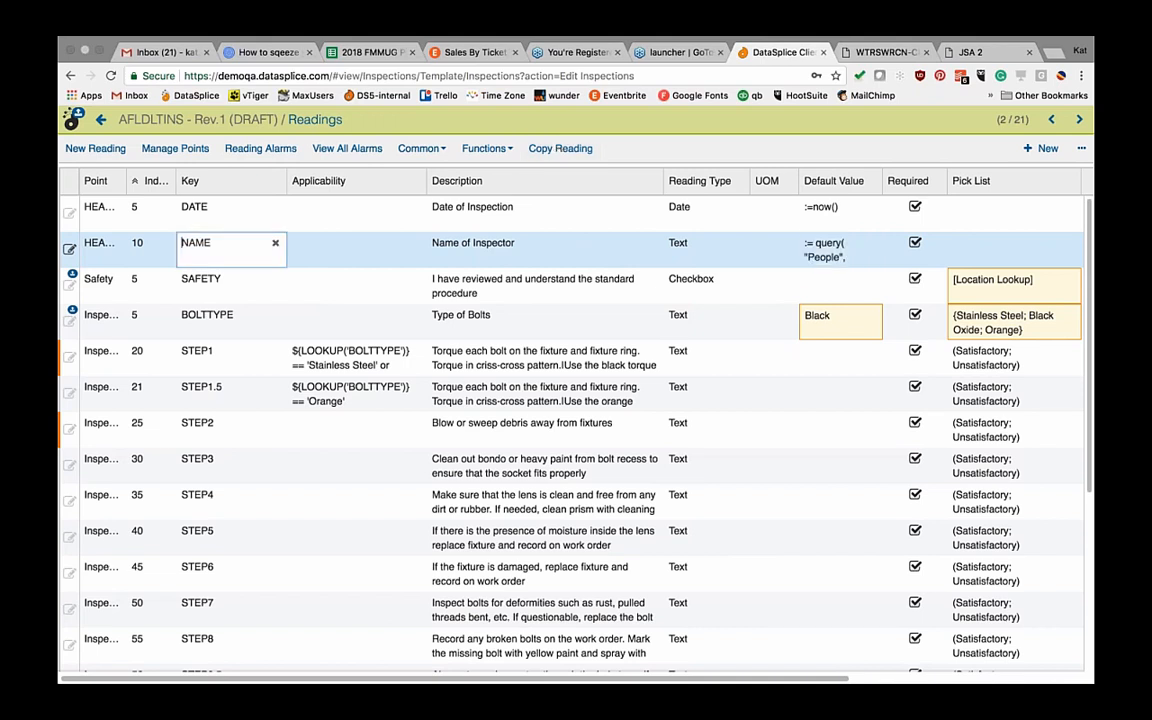
{"action": "left_click", "coordinate": [545, 148]}
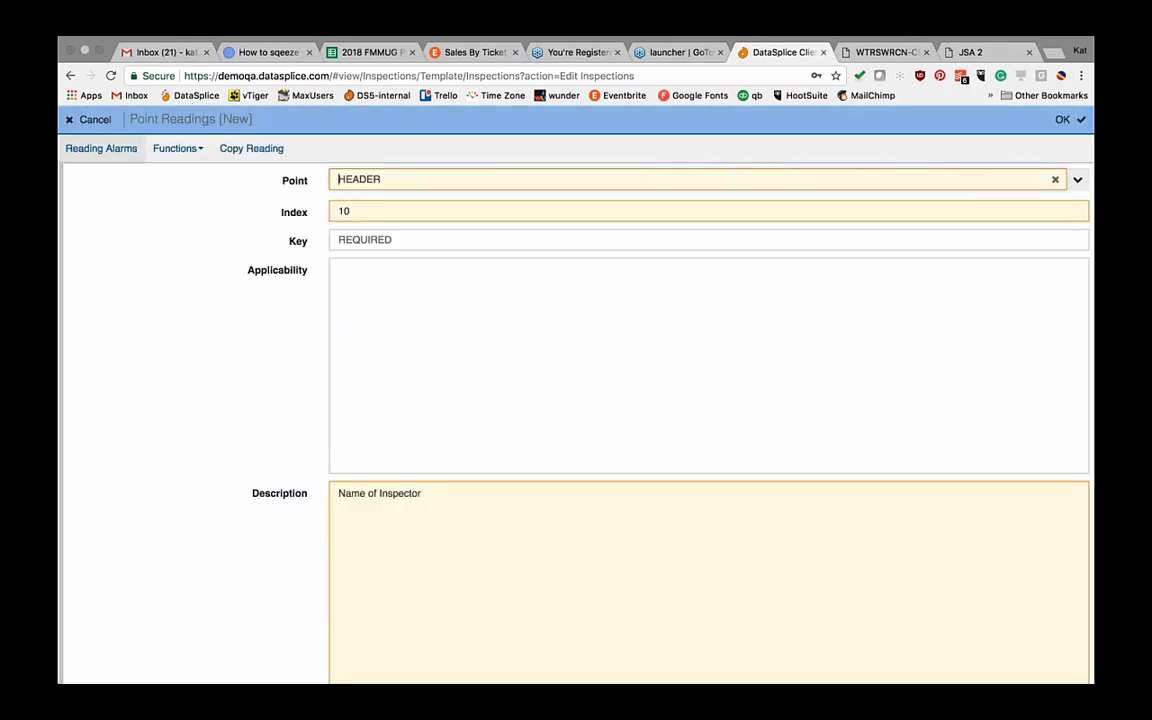
{"action": "left_click", "coordinate": [94, 120]}
Step: Look over the shared Common pick lists, then return to the inspection template list
{"action": "left_click", "coordinate": [510, 149]}
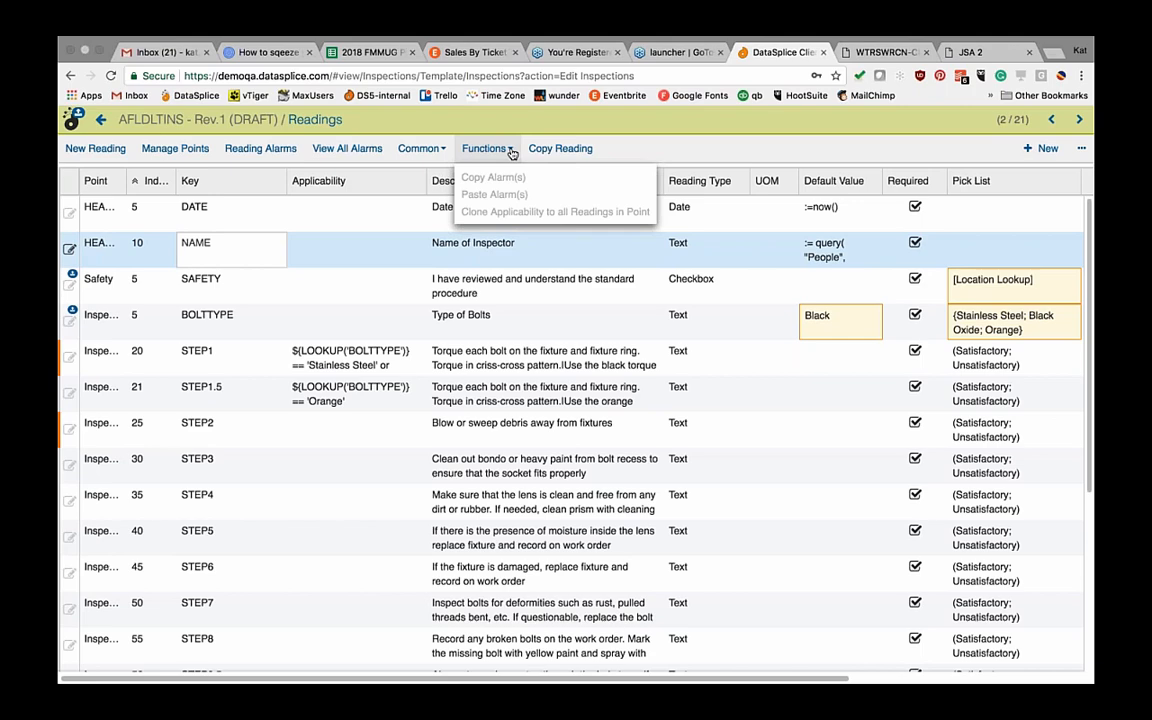
{"action": "left_click", "coordinate": [444, 151]}
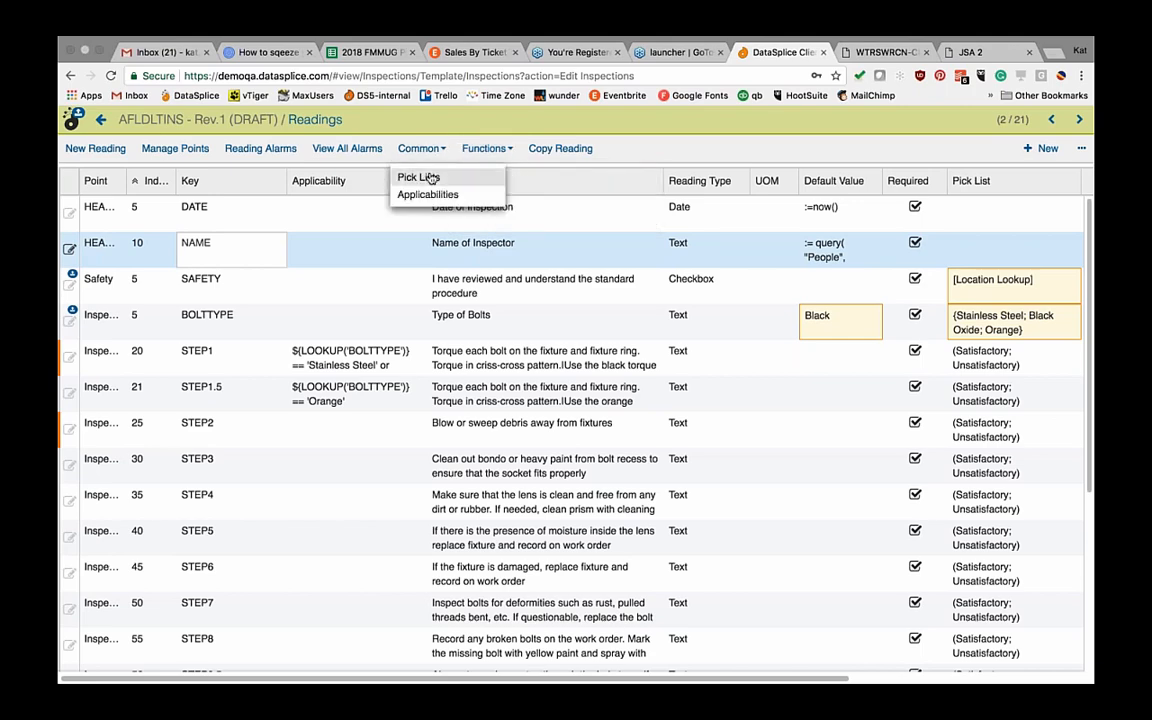
{"action": "left_click", "coordinate": [416, 178]}
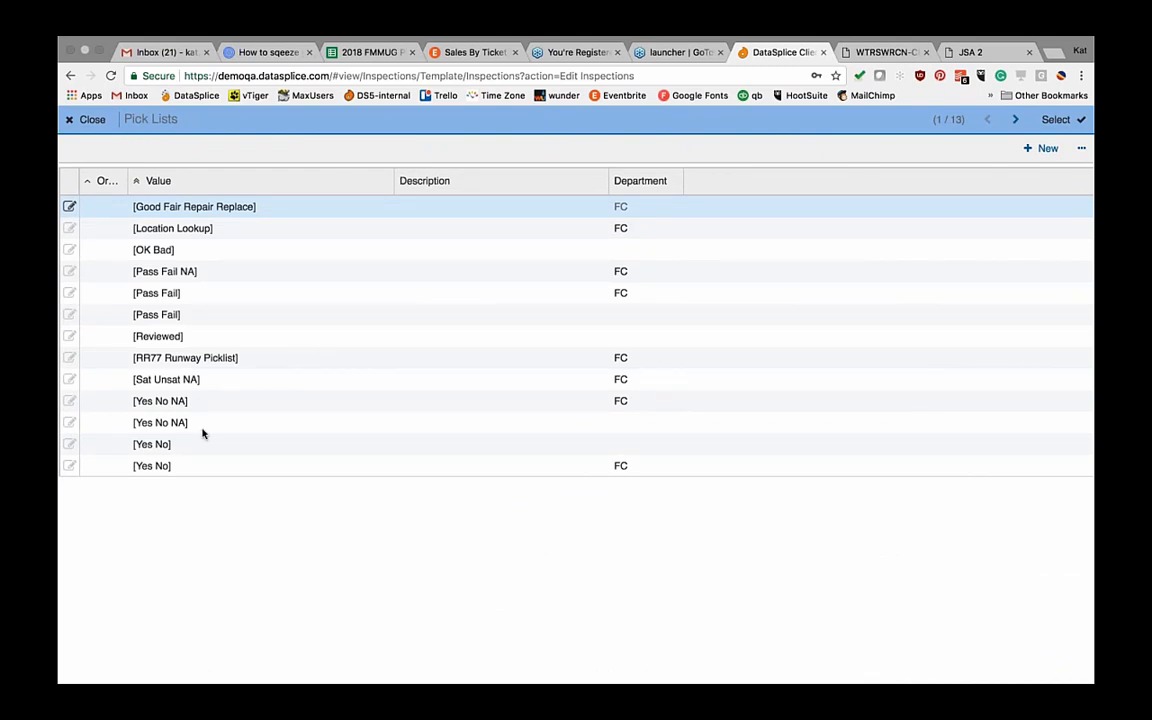
{"action": "left_click", "coordinate": [92, 121]}
{"action": "left_click", "coordinate": [72, 119]}
{"action": "left_click", "coordinate": [84, 148]}
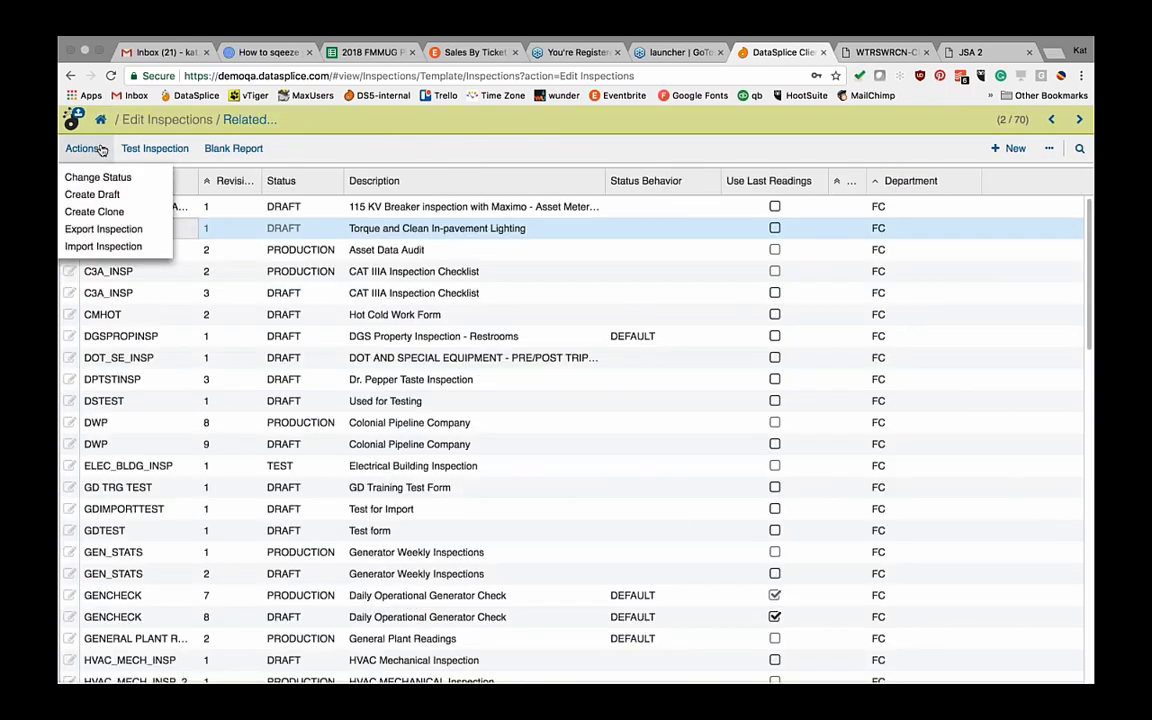
Step: Export AFLDLTINS as AFLDLTINS-V1.json, then open and dismiss the Import Inspection dialog
{"action": "left_click", "coordinate": [103, 229]}
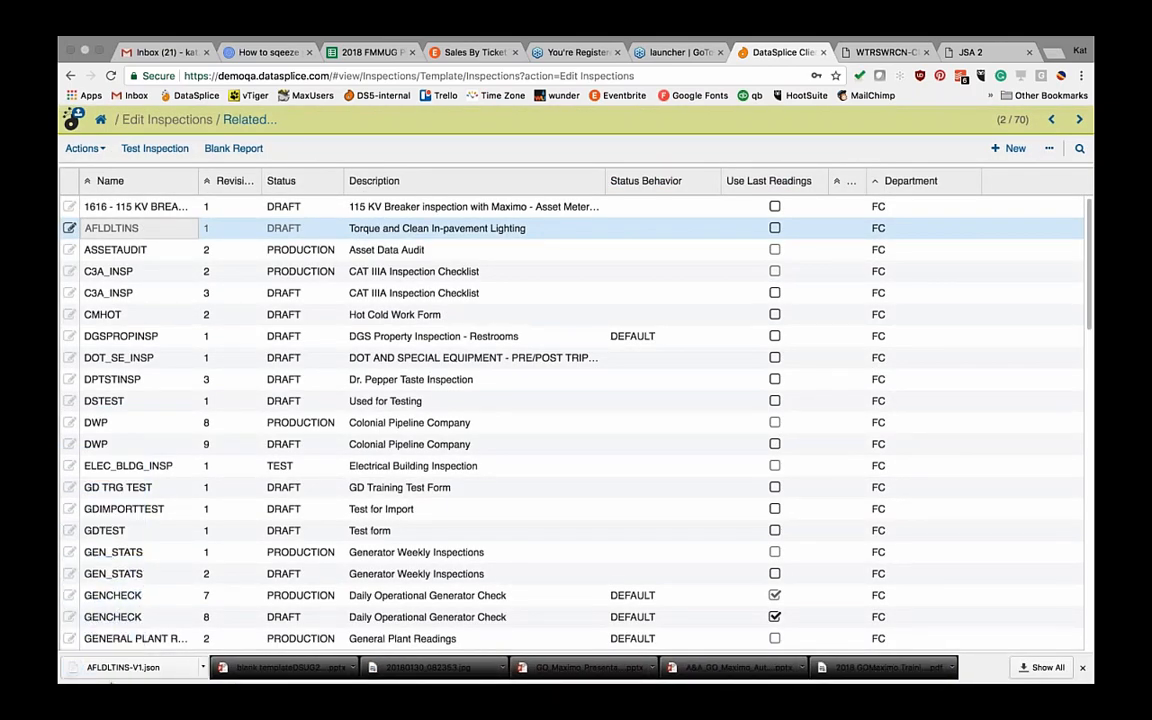
{"action": "left_click", "coordinate": [104, 151]}
{"action": "left_click", "coordinate": [100, 241]}
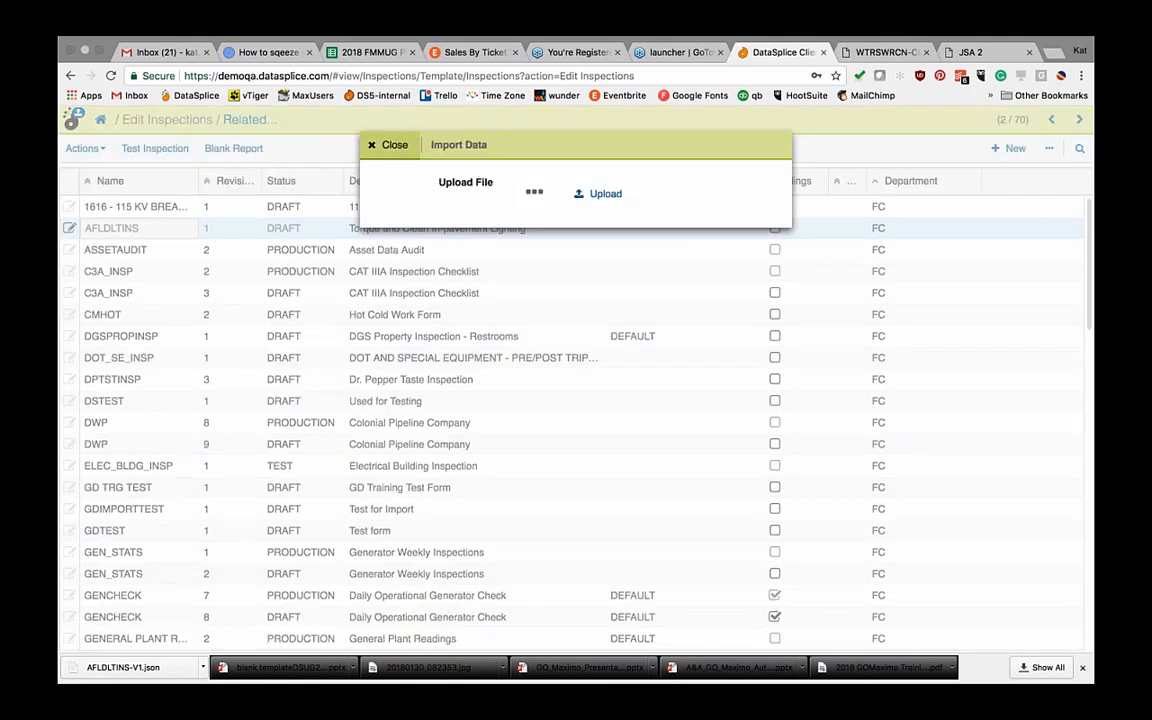
{"action": "left_click", "coordinate": [388, 145]}
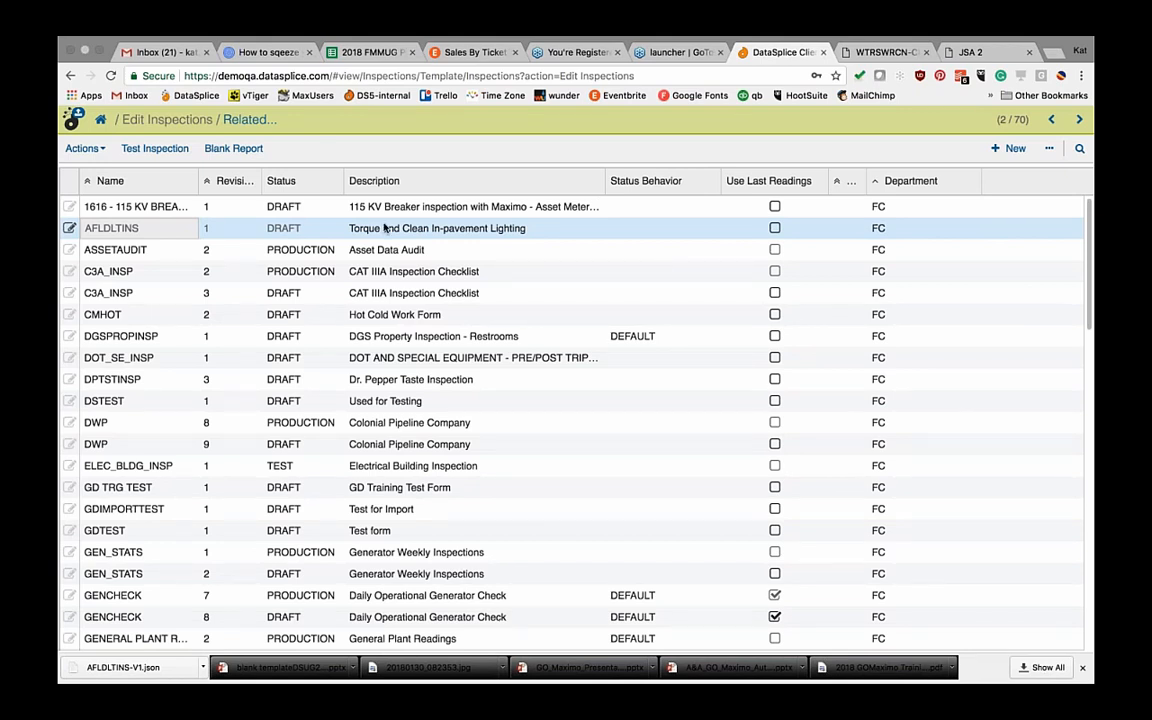
Step: Set up a CSV export of Edit Inspections.csv and view the Include Children choices
{"action": "left_click", "coordinate": [1049, 148]}
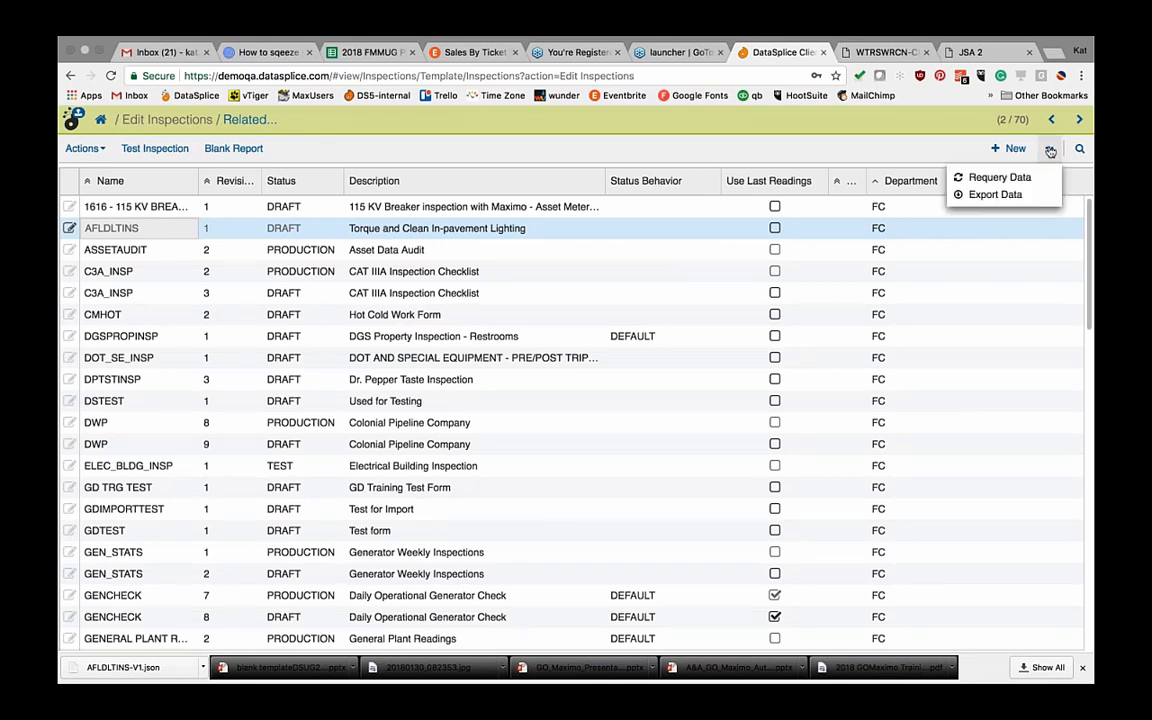
{"action": "left_click", "coordinate": [994, 195]}
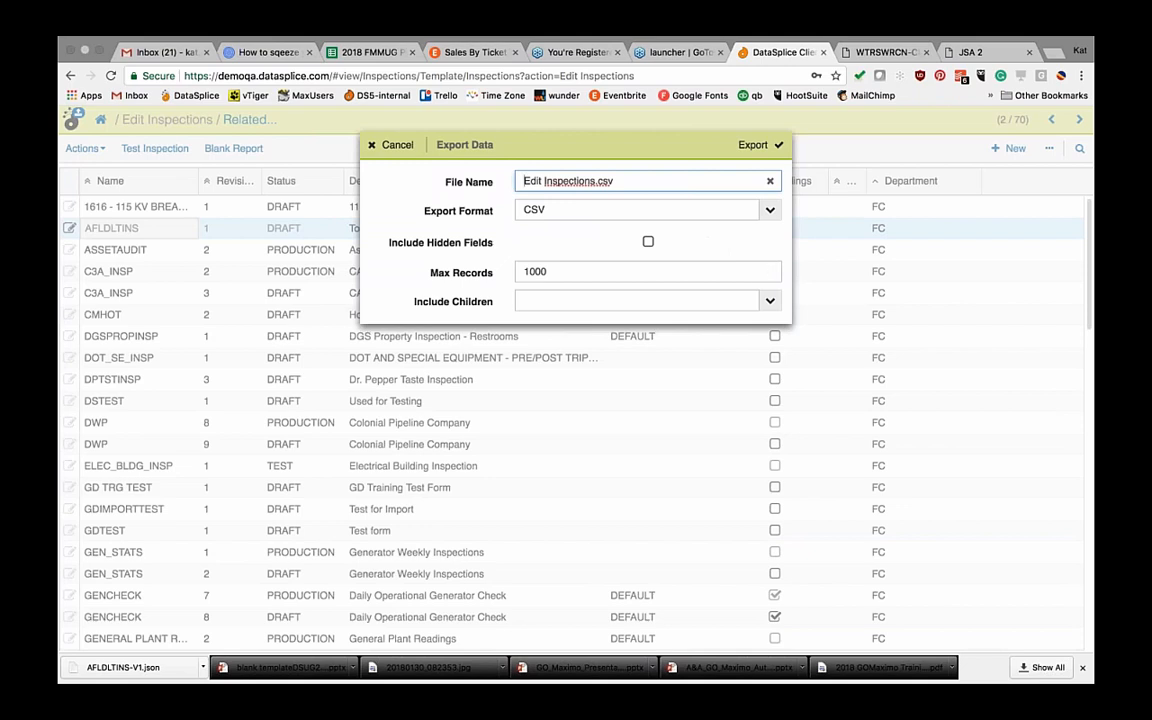
{"action": "left_click", "coordinate": [771, 302]}
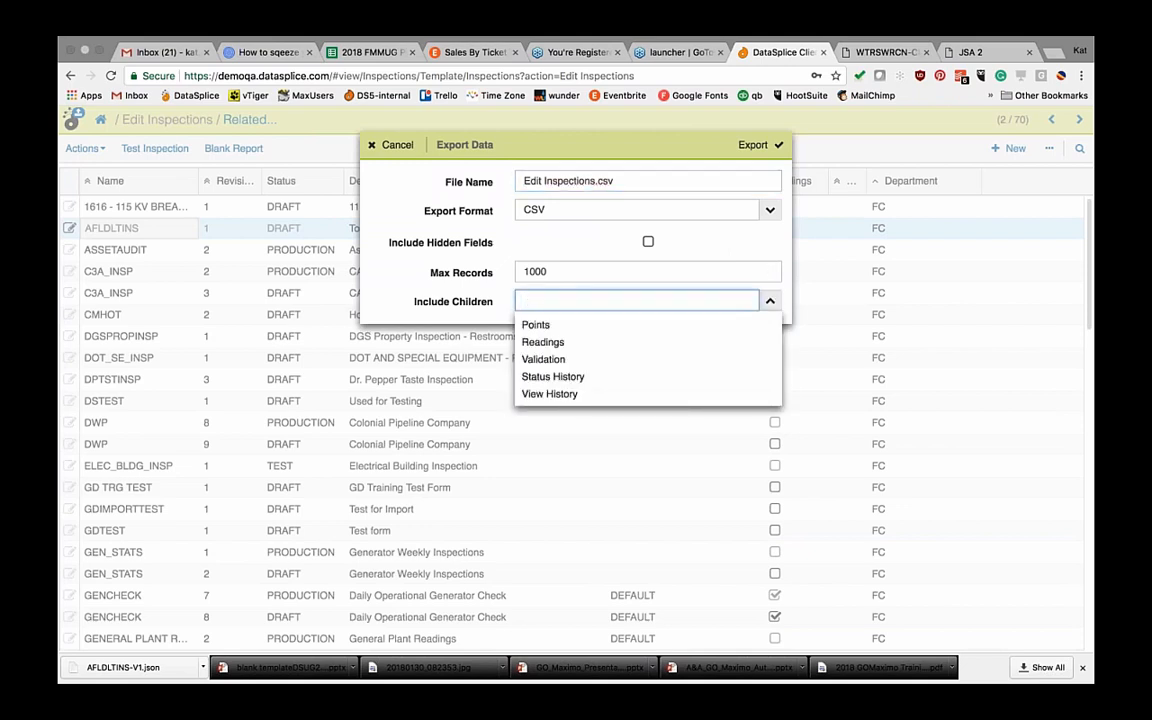